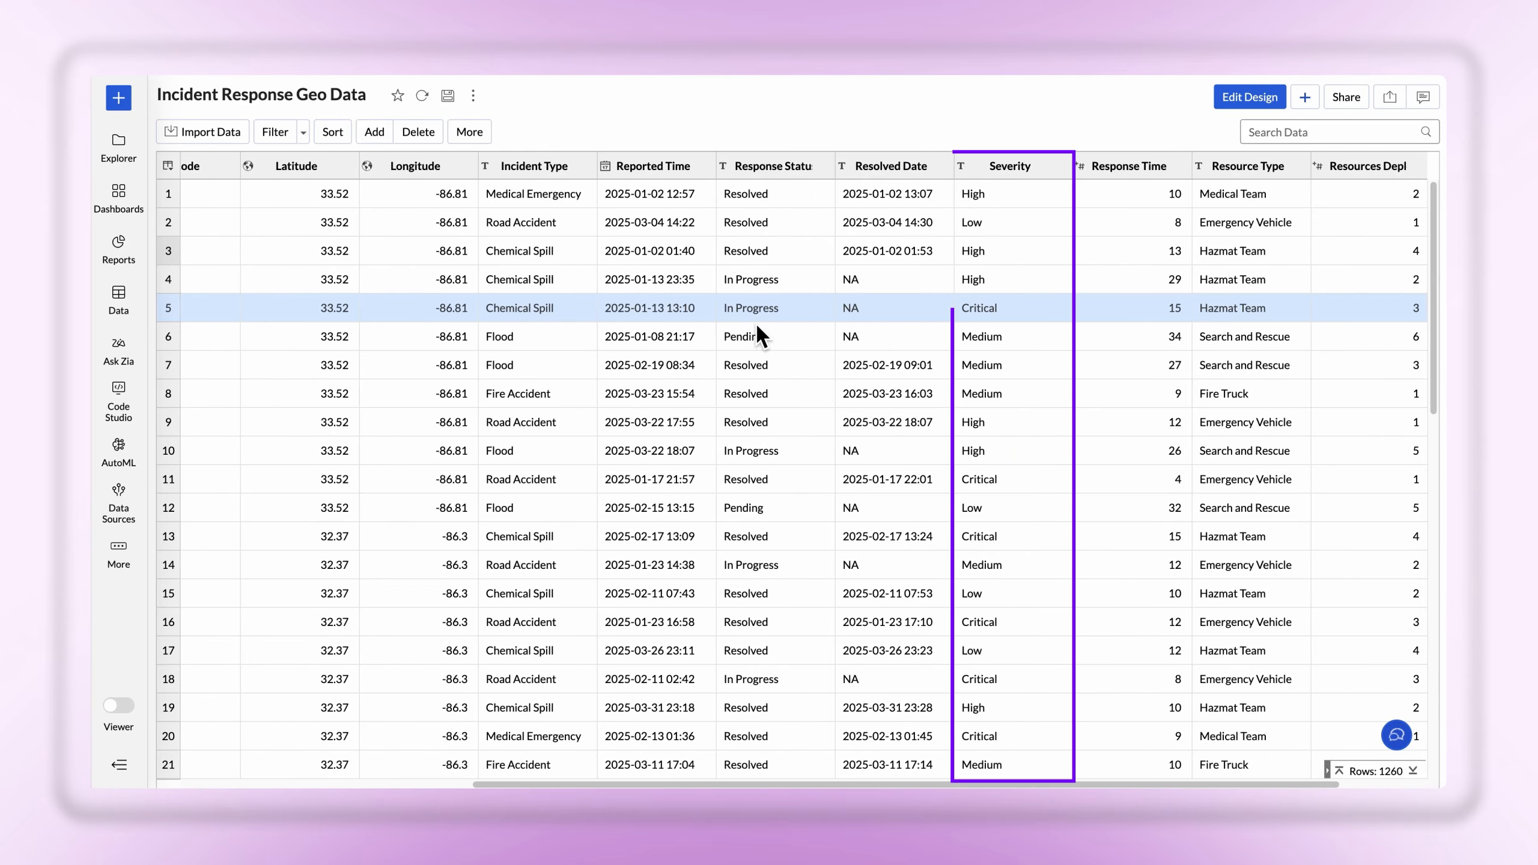
Examine the incident table's location, severity, response time, resource and casualty columns across its rows
scroll(758, 327, "right", 2)
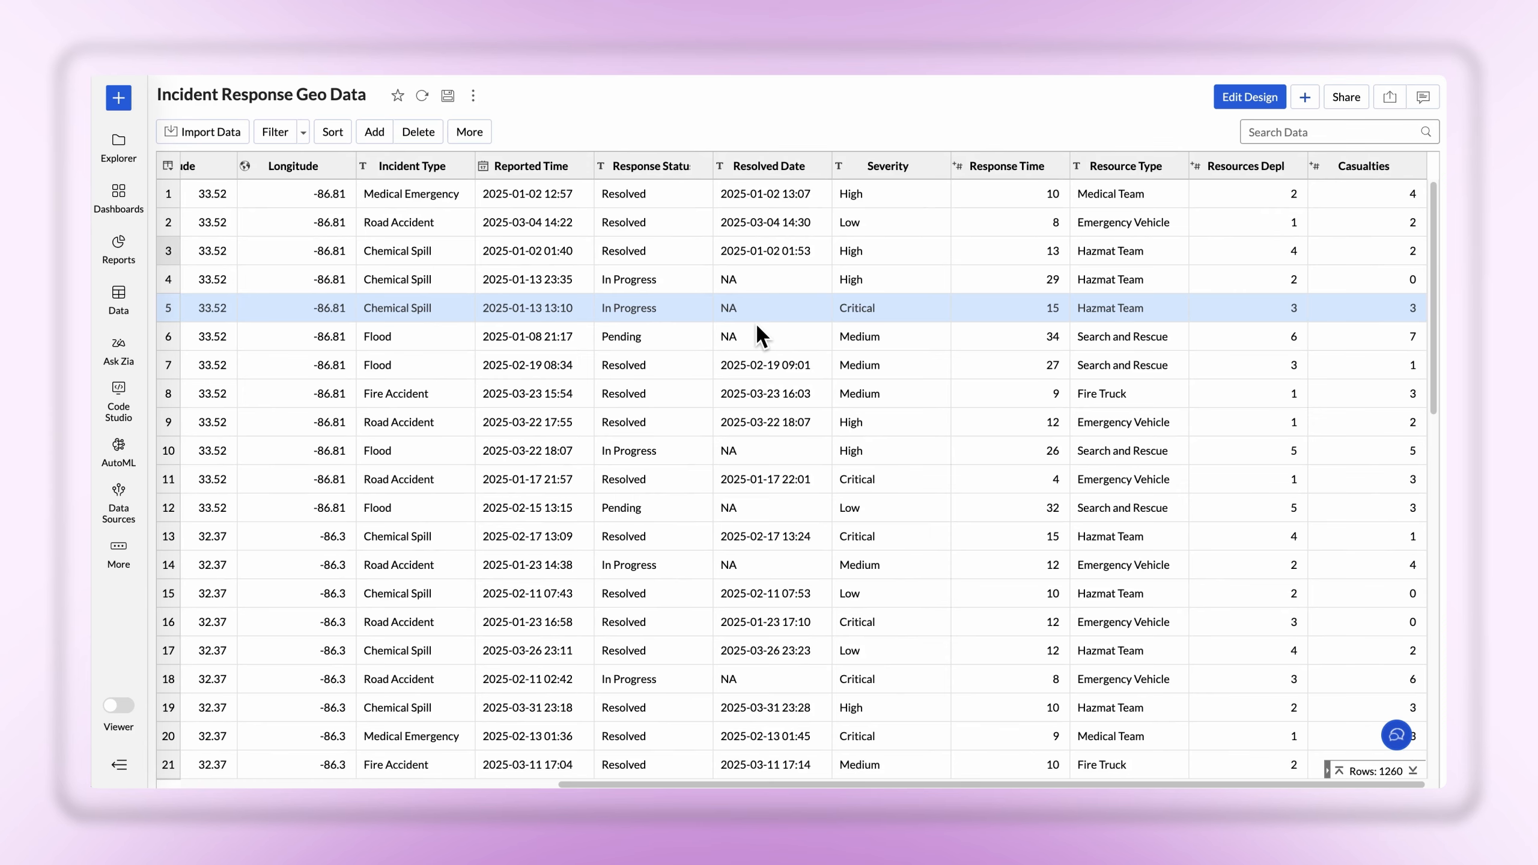
scroll(758, 331, "down", 5)
scroll(754, 322, "down", 7)
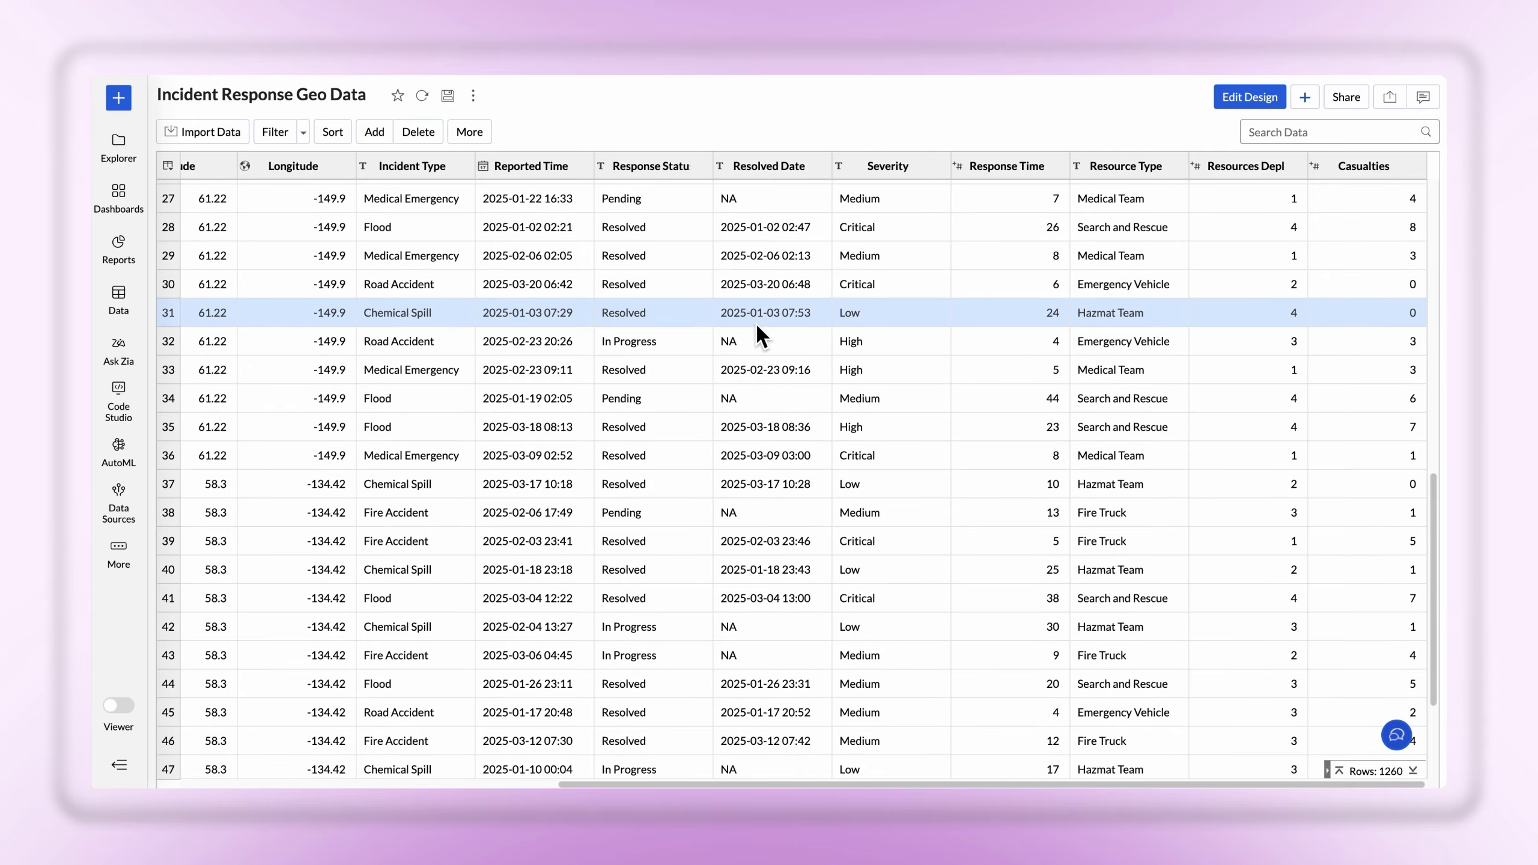
scroll(755, 322, "down", 15)
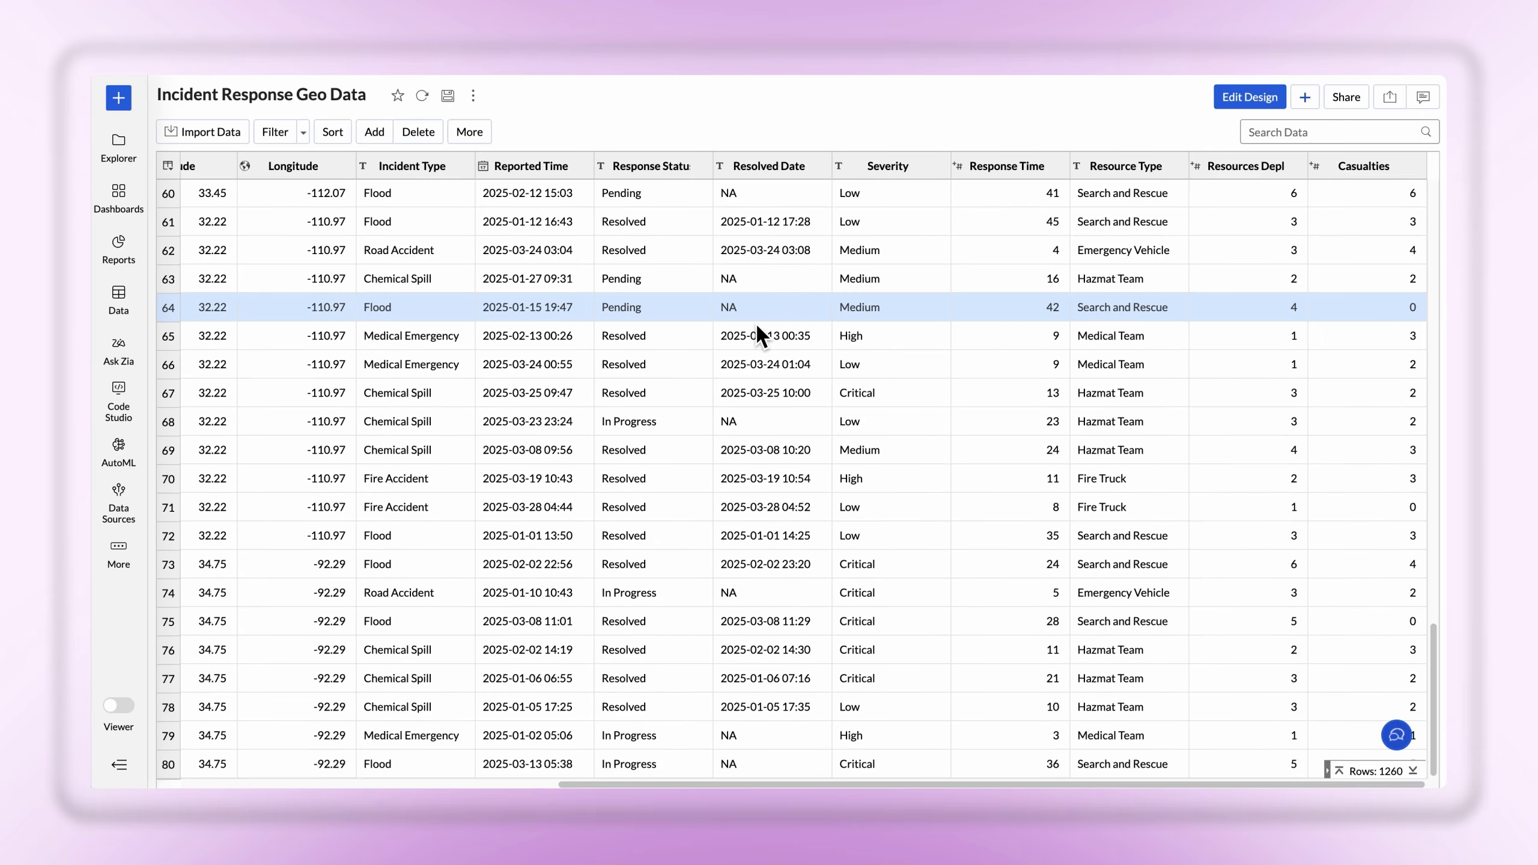
scroll(755, 322, "left", 10)
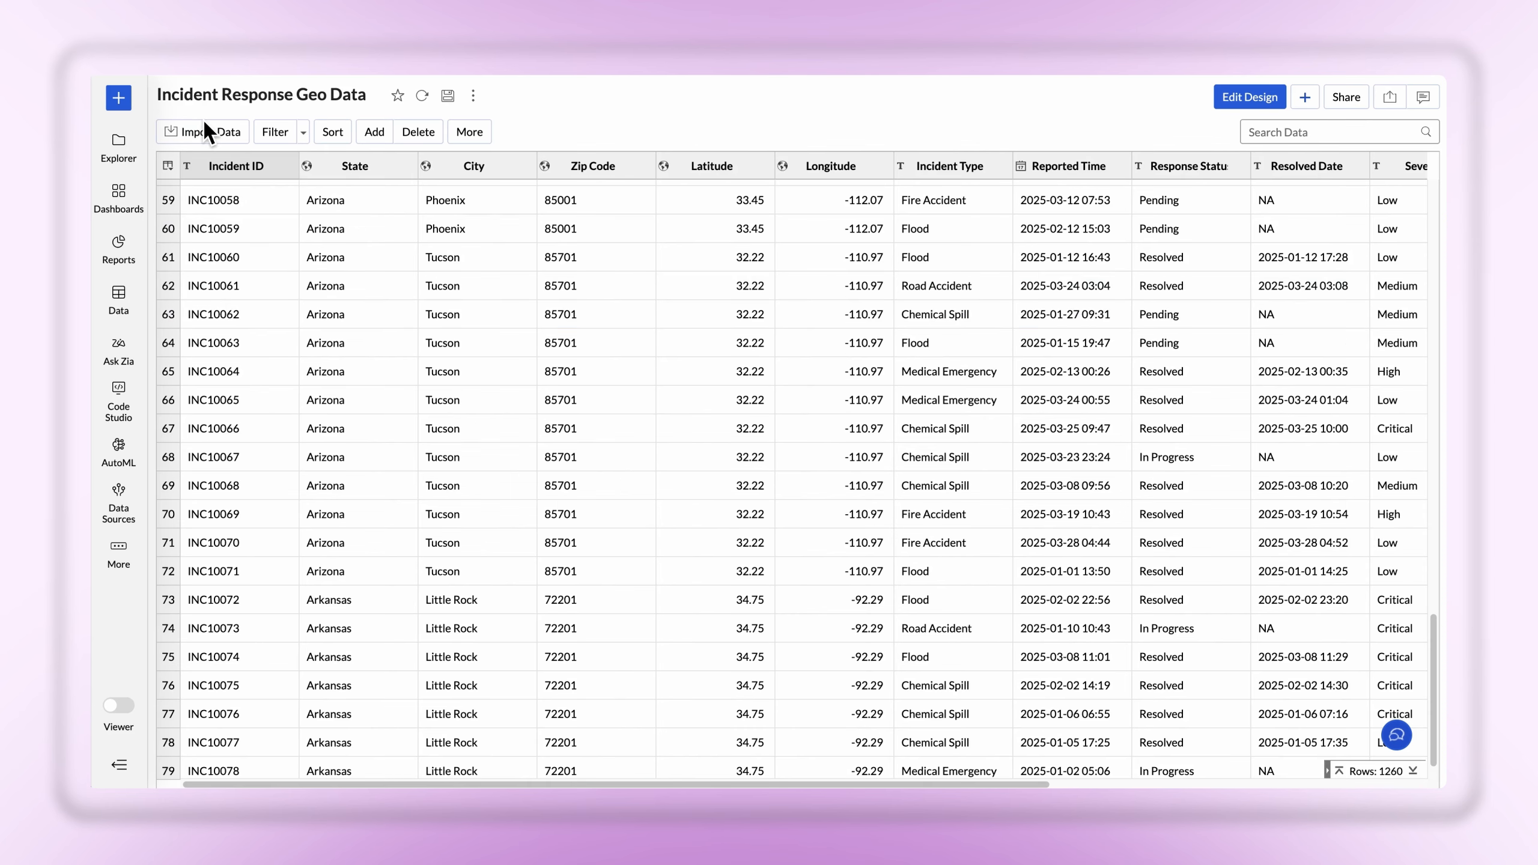
Create a new chart view with State as a geo column on the X-axis and enable map layers
left_click(128, 101)
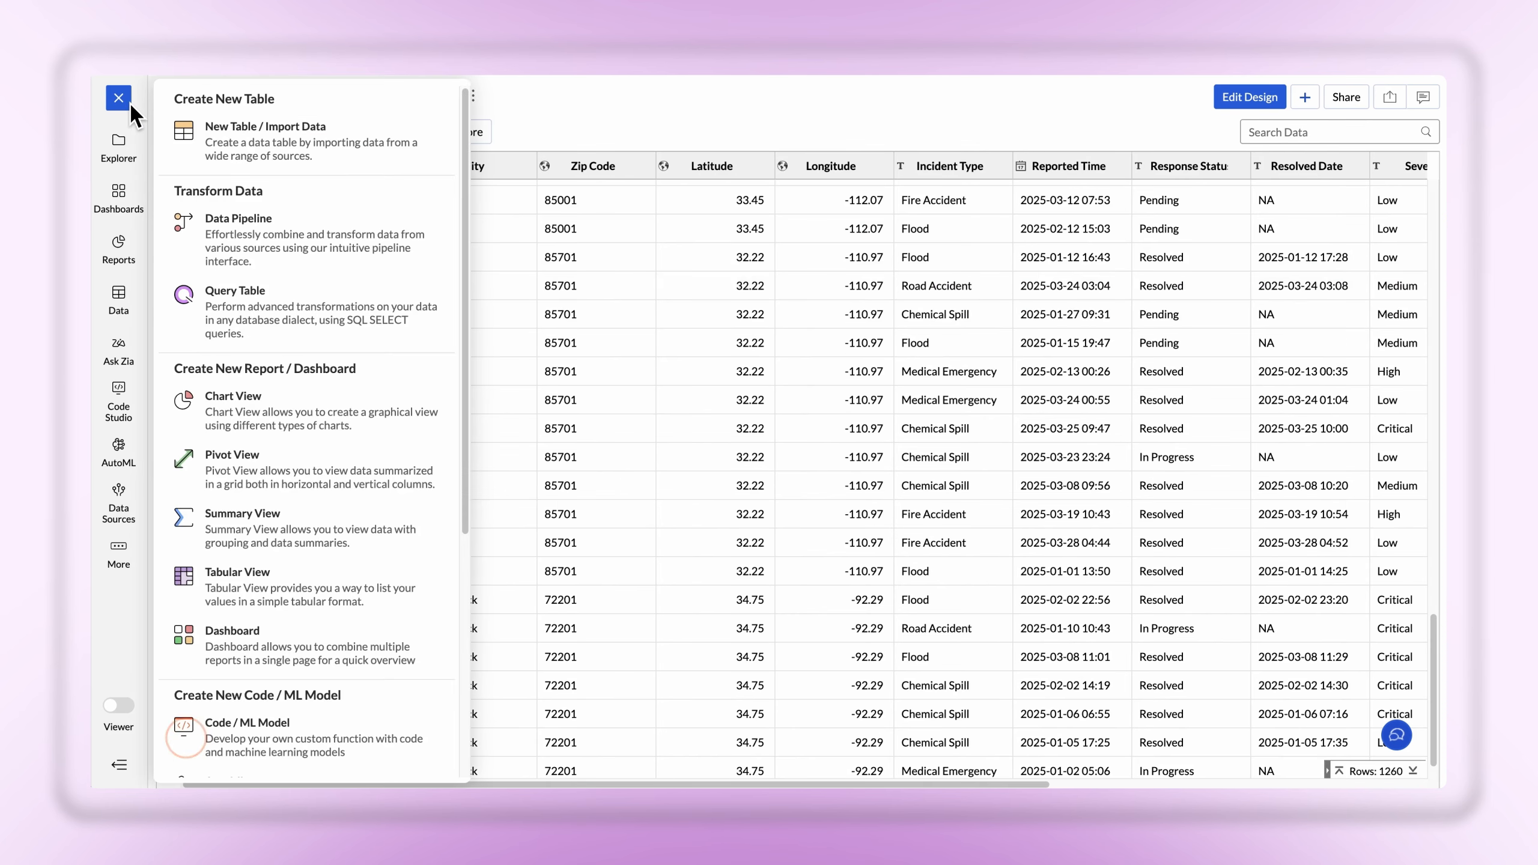
left_click(278, 405)
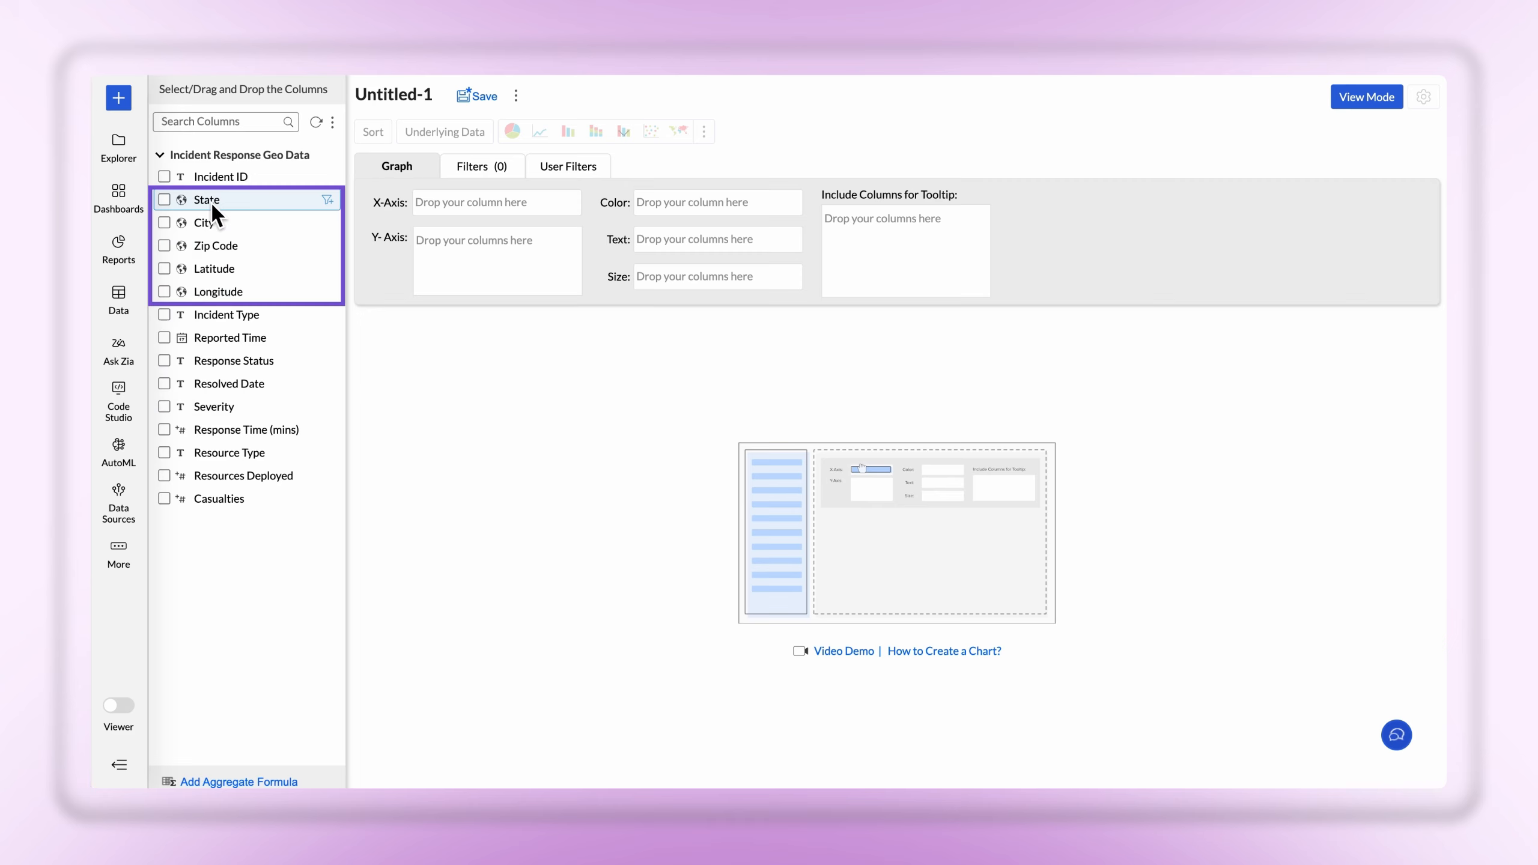
left_click_drag(211, 202, 459, 207)
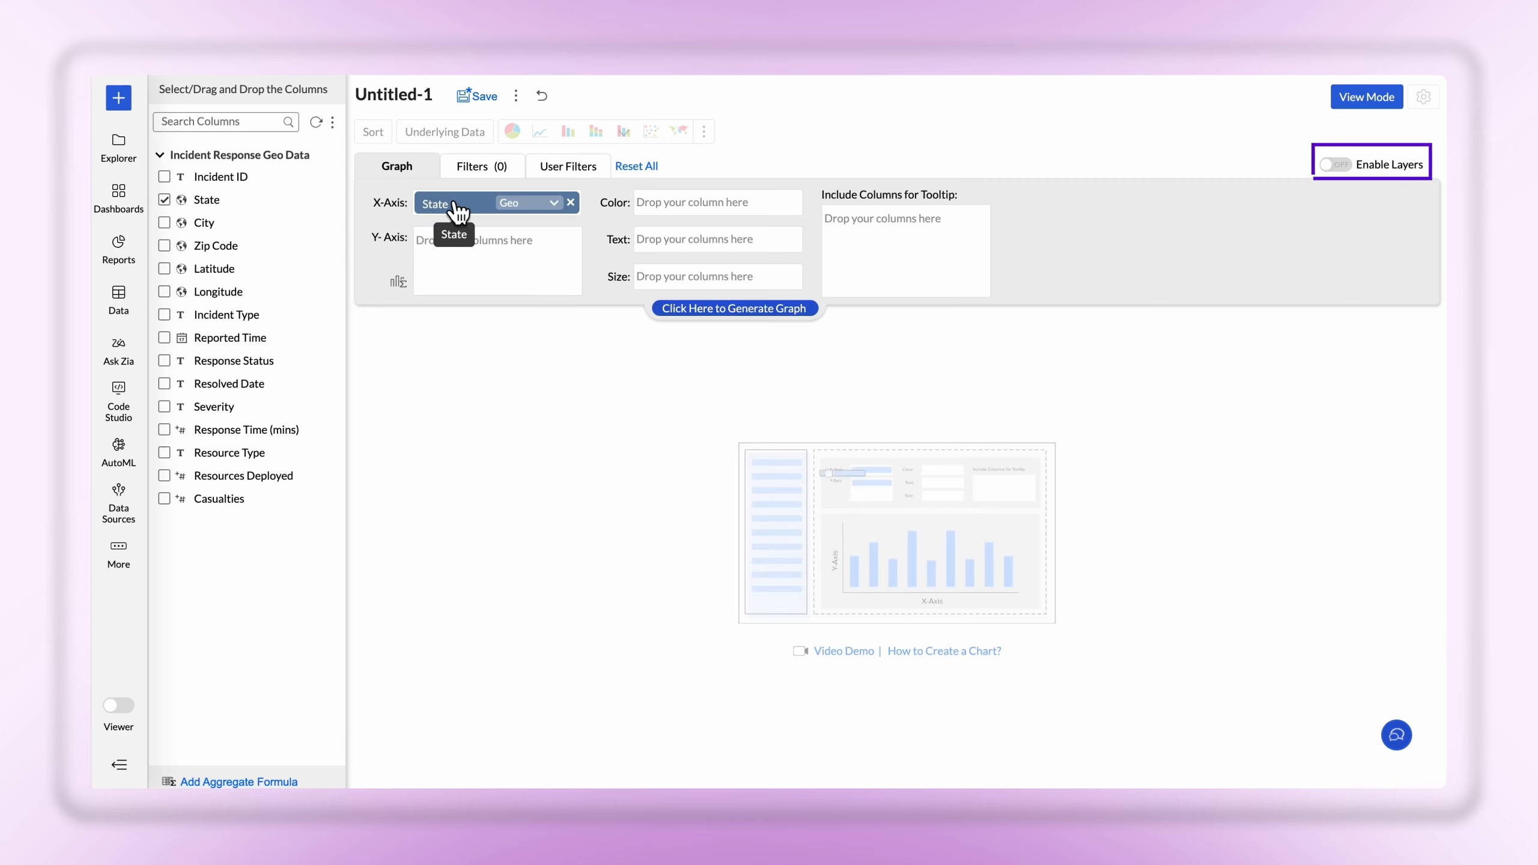
left_click(1331, 169)
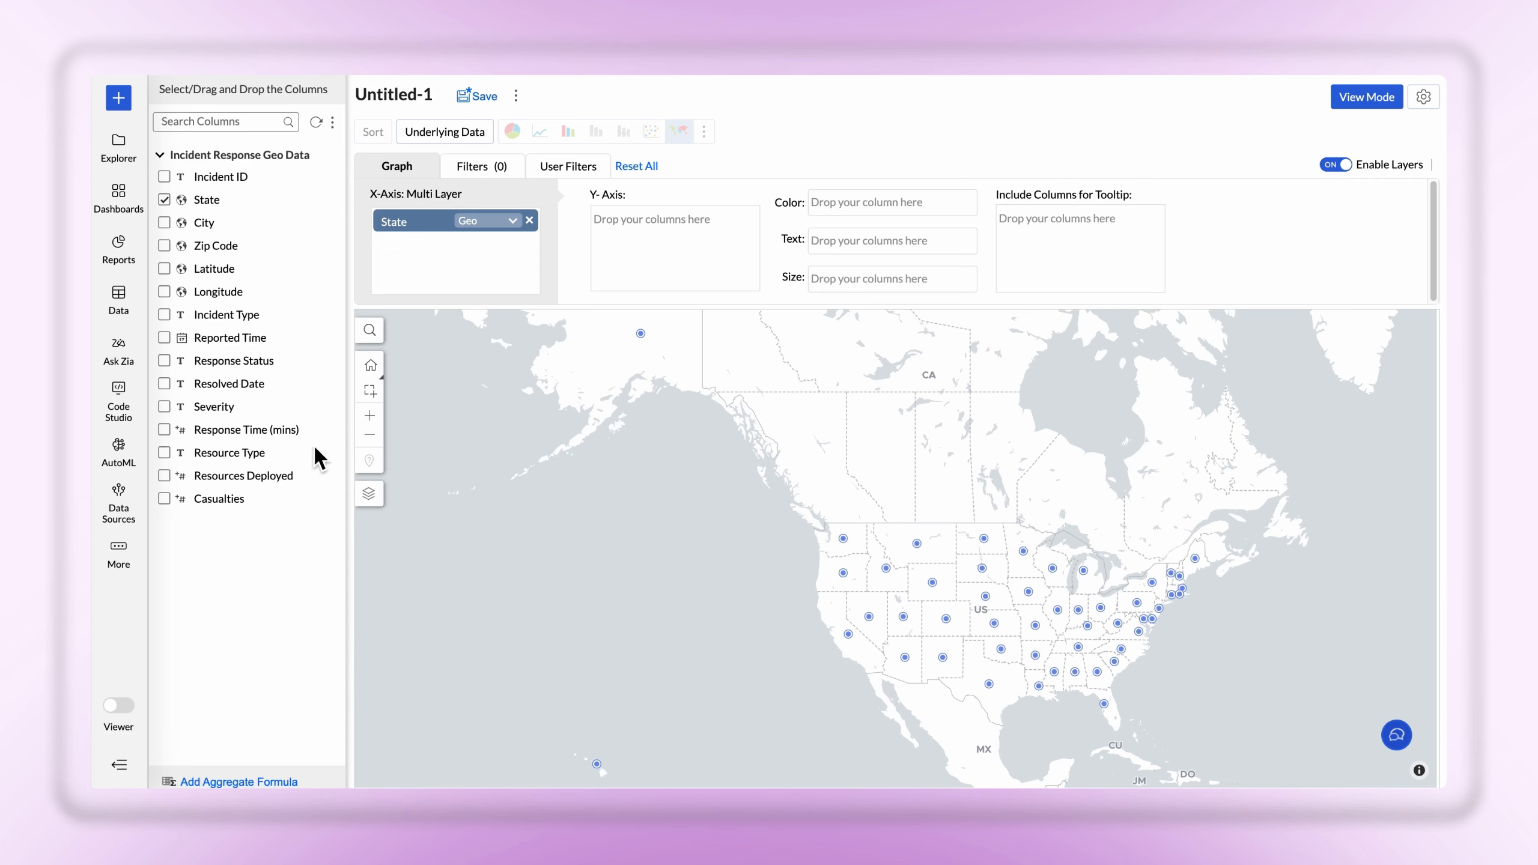
Color the State layer by the sum of Resources Deployed, generate the map and change the layer type to Map - Filled
left_click_drag(265, 476, 917, 212)
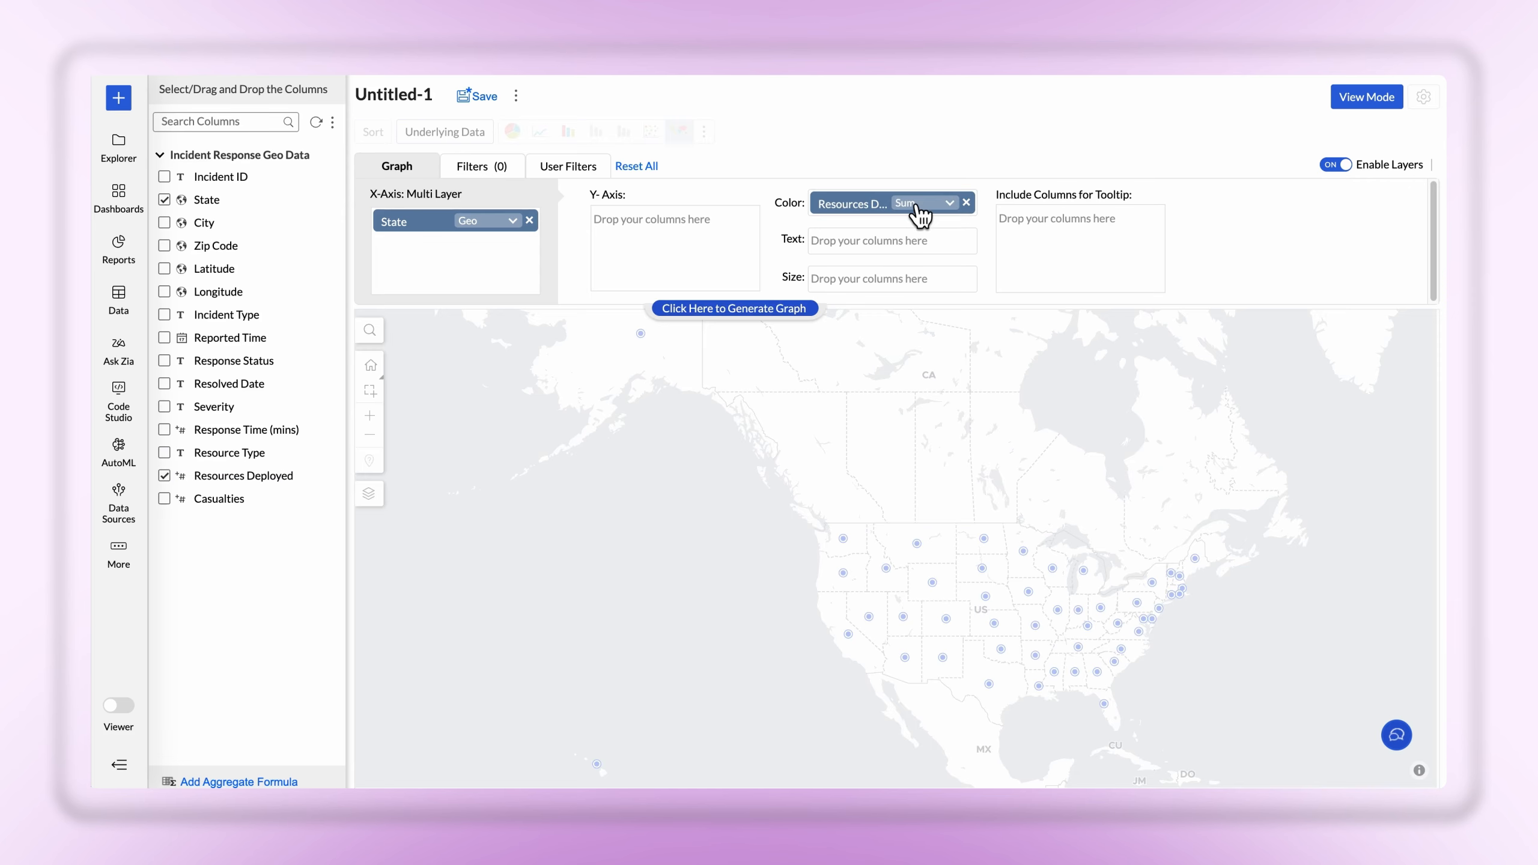
left_click(746, 311)
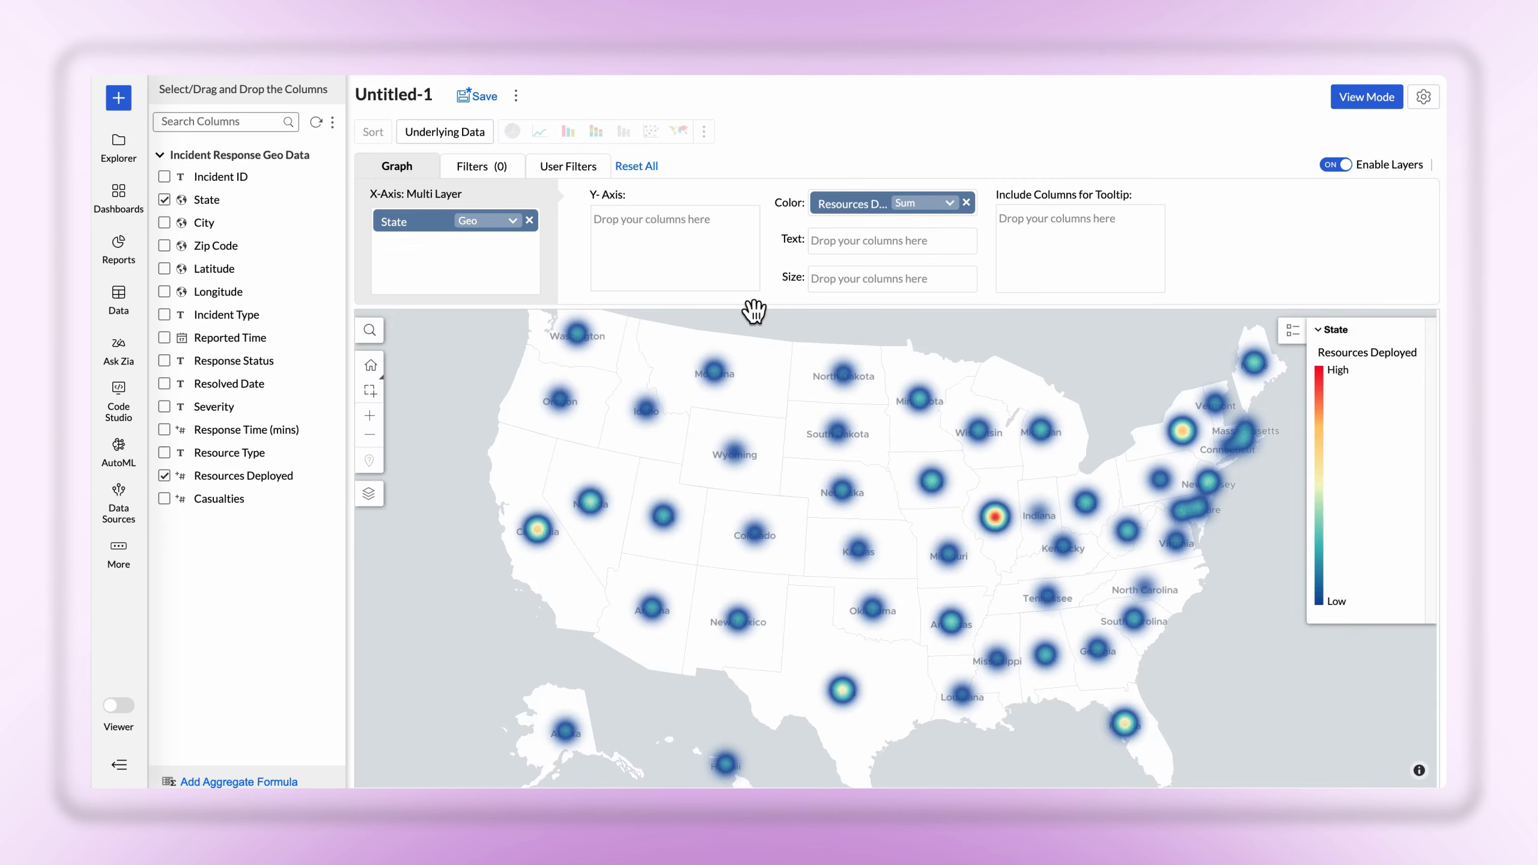
left_click(370, 493)
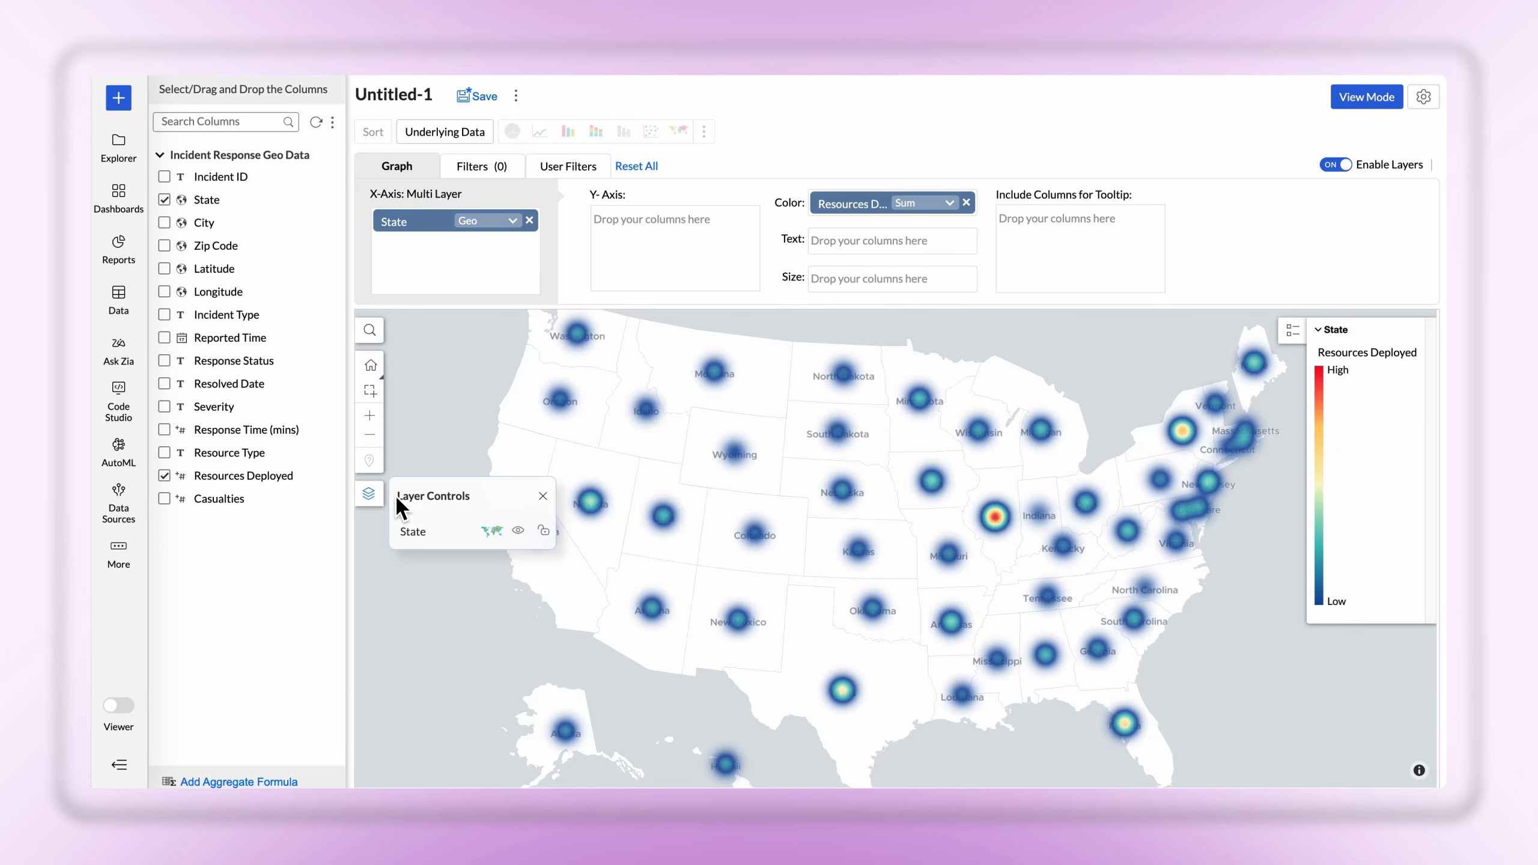
left_click(494, 532)
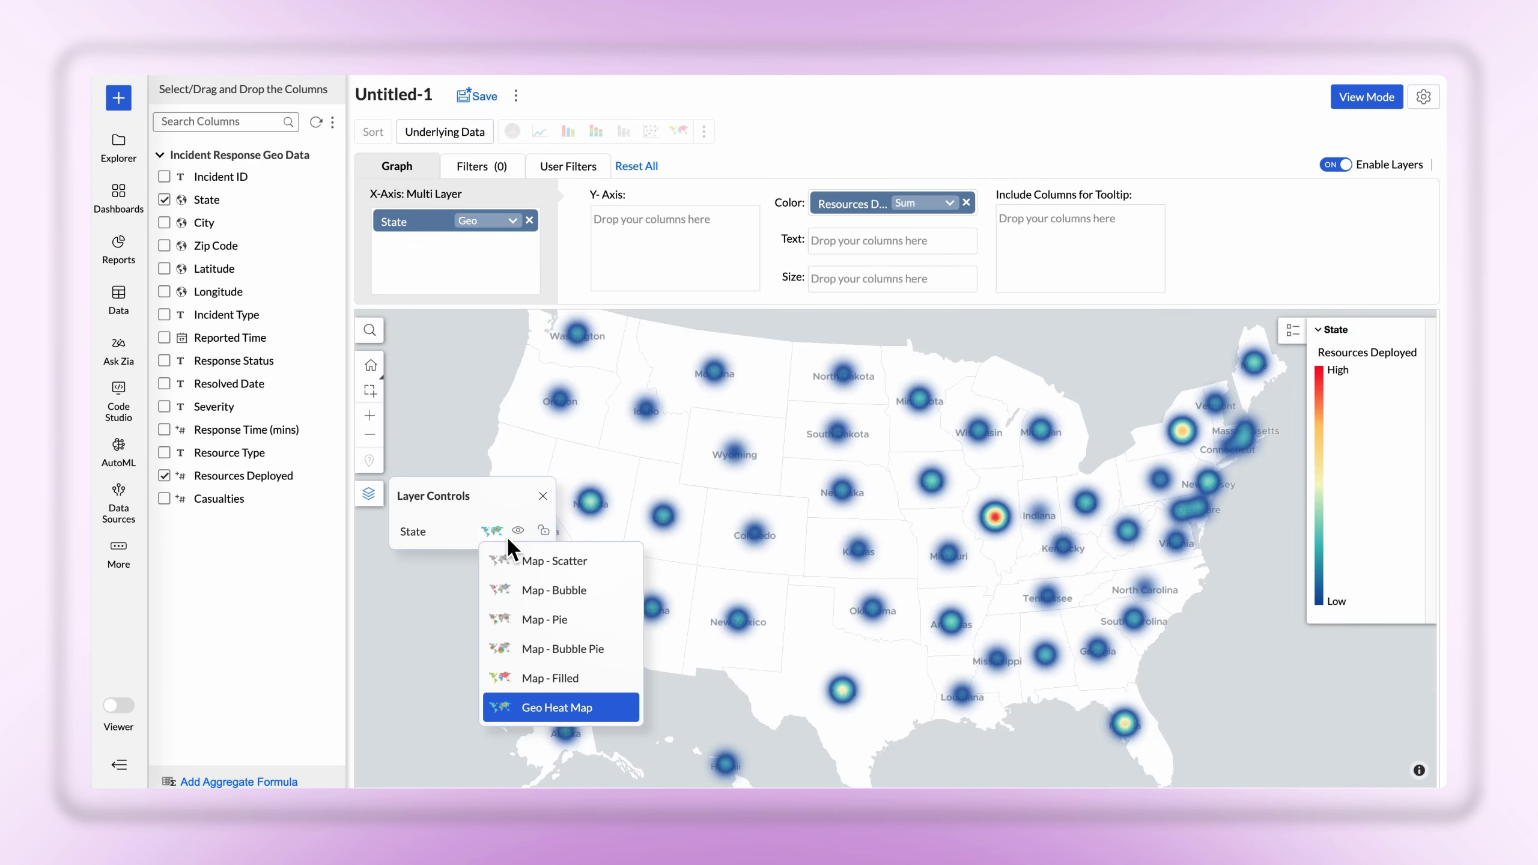
left_click(548, 677)
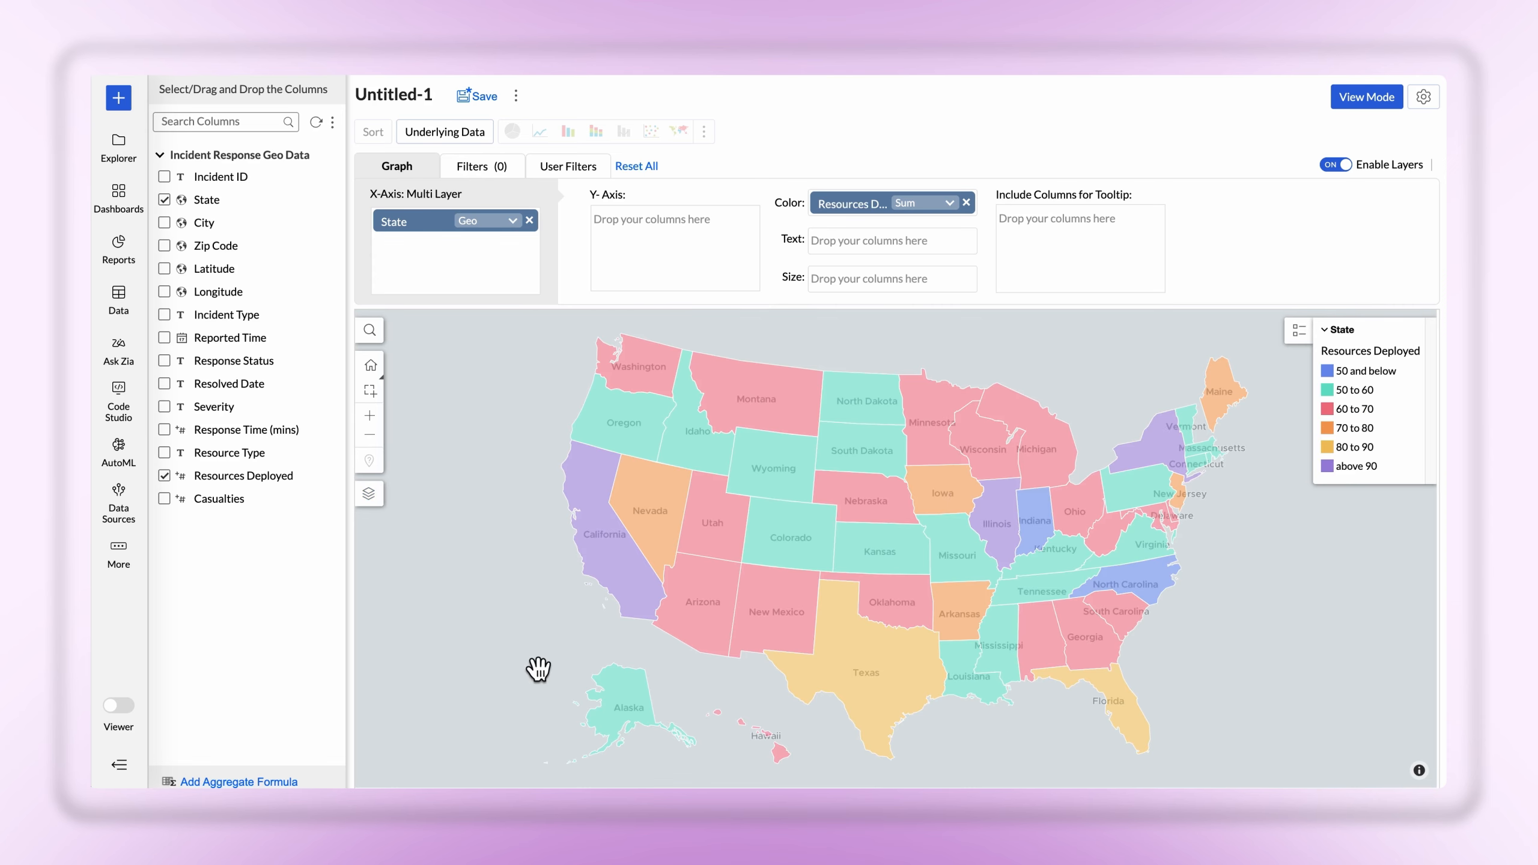
Change the legend color of the 80 to 90 Resources Deployed range to light green
mouse_move(1350, 378)
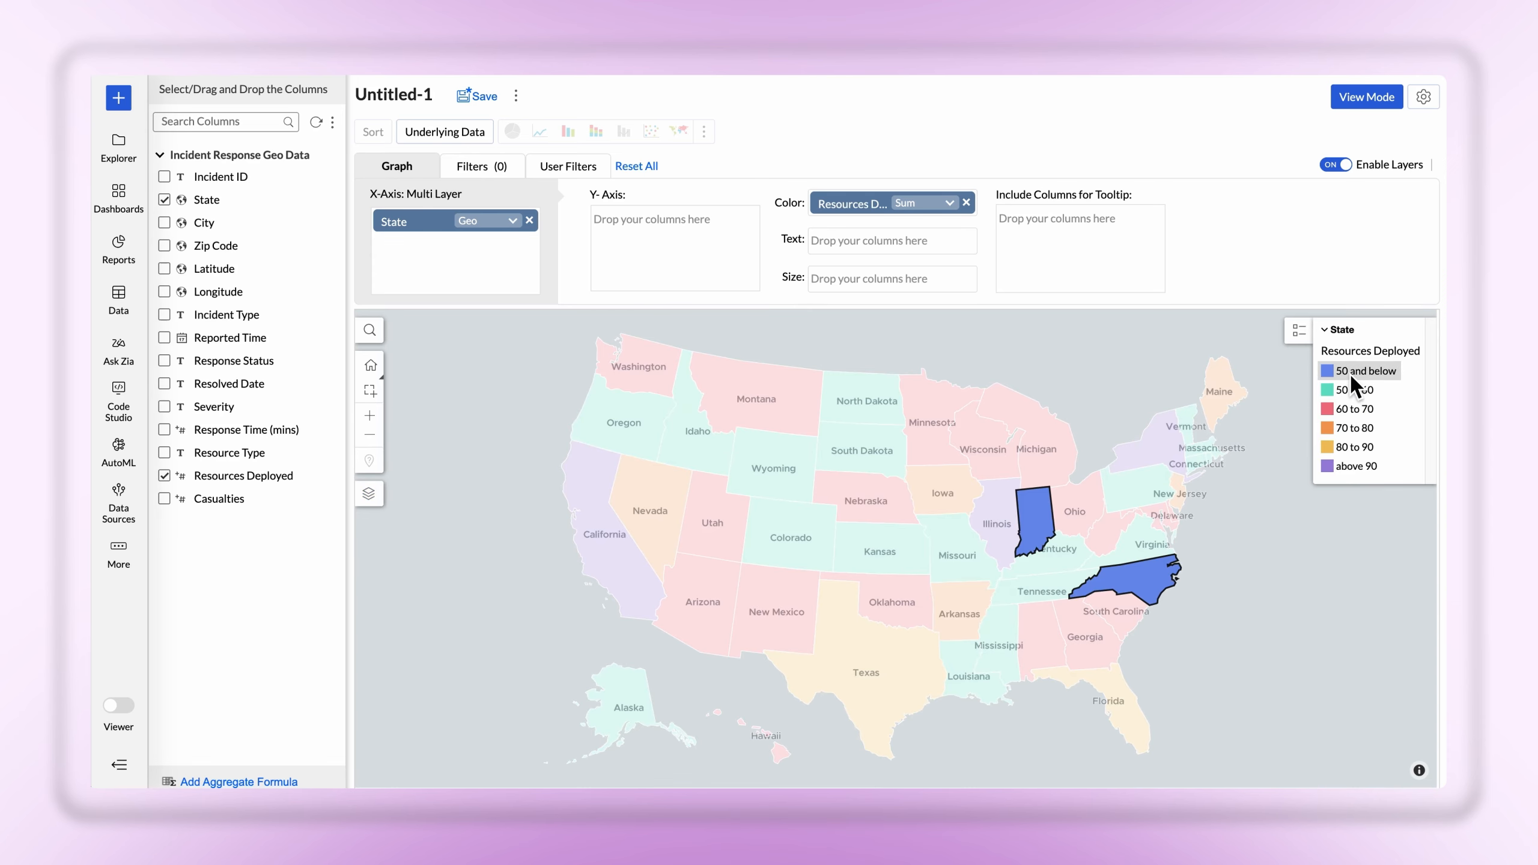
mouse_move(1354, 429)
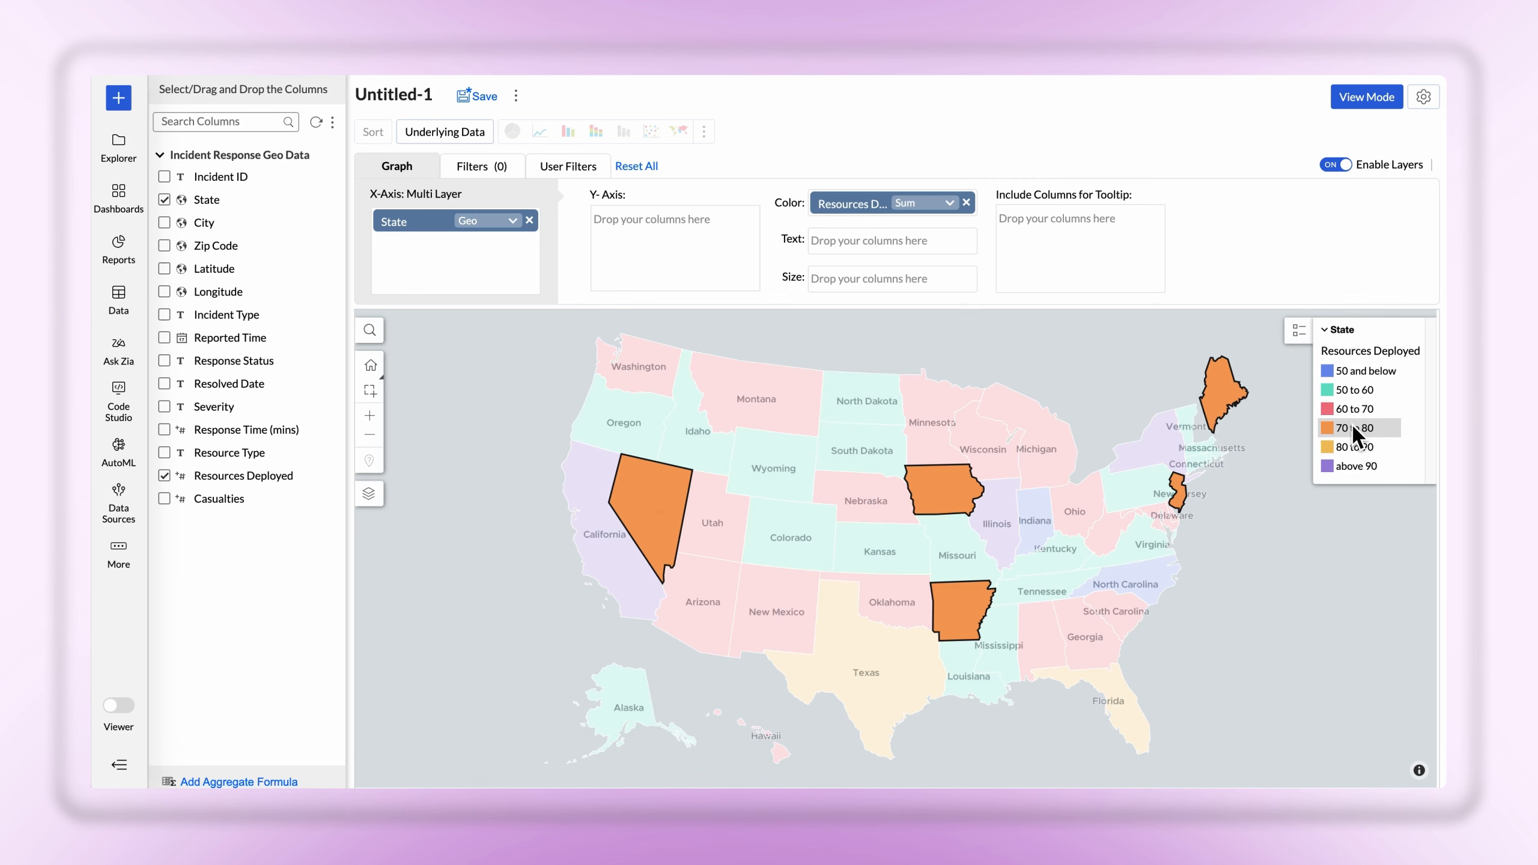
right_click(1354, 448)
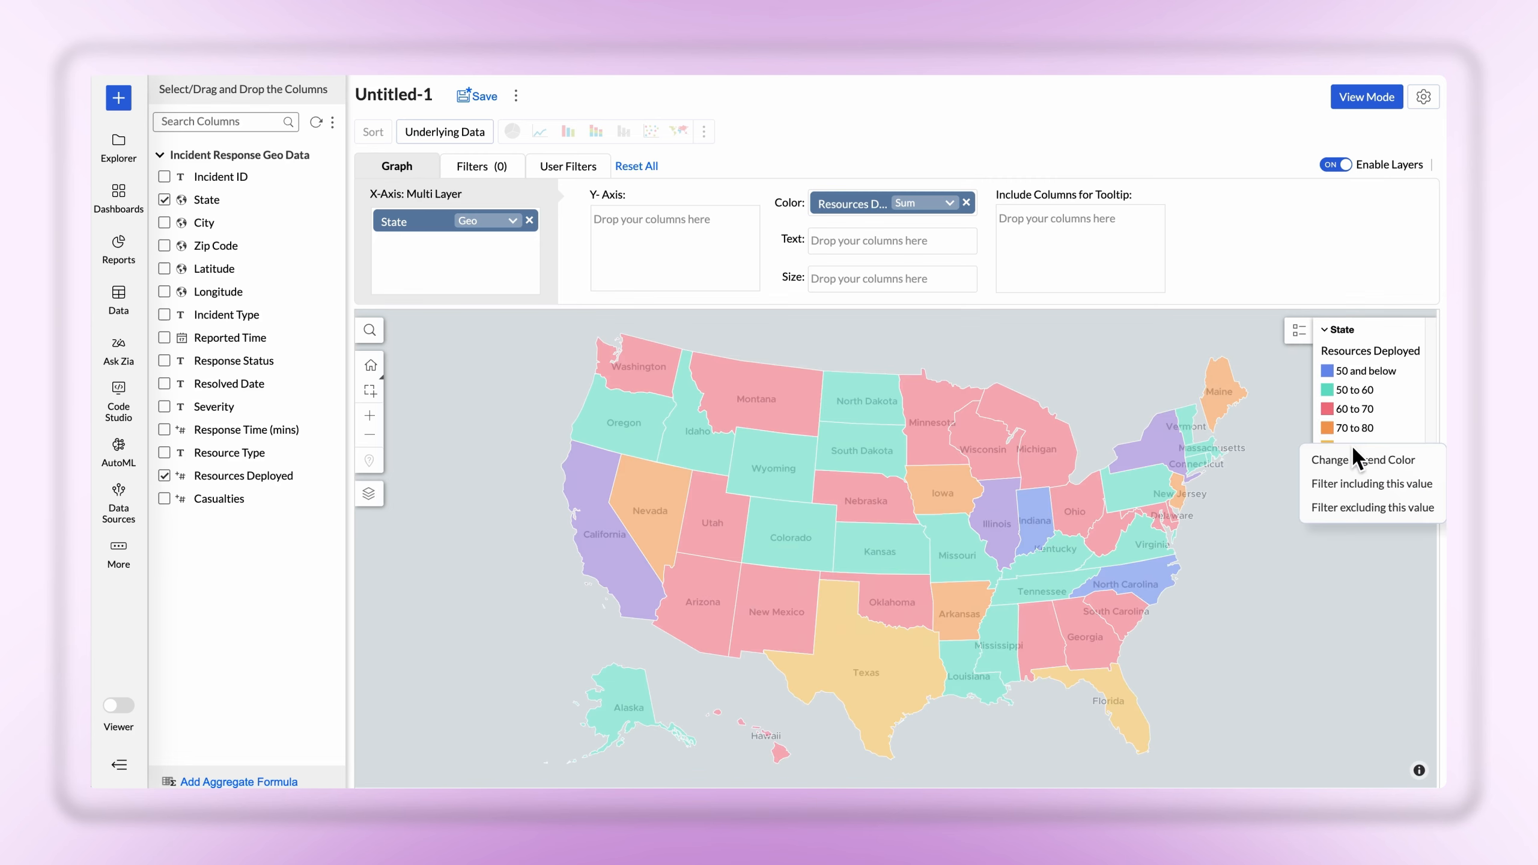
left_click(1365, 458)
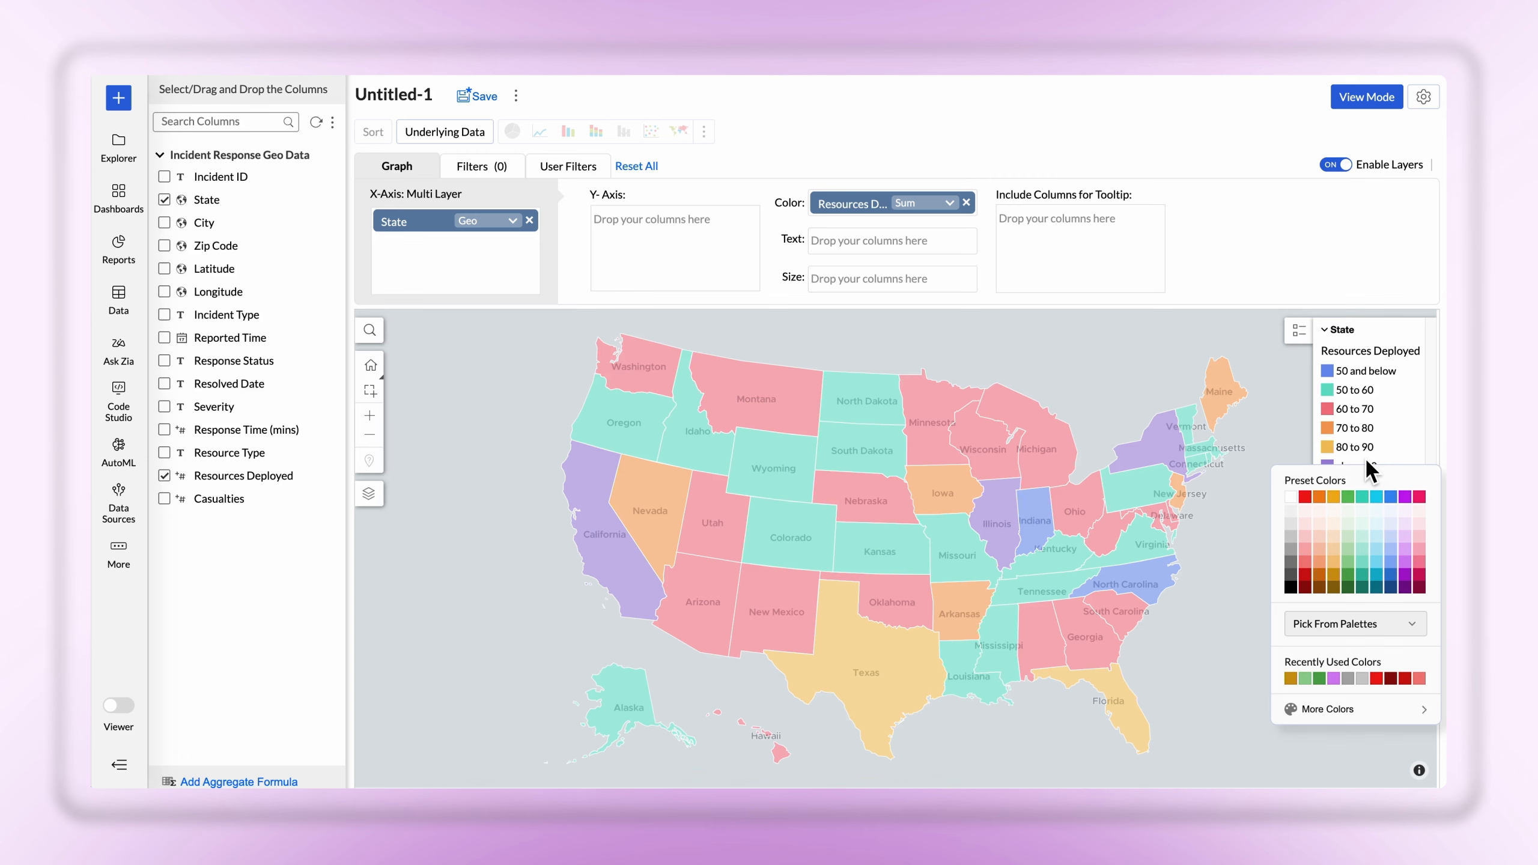
left_click(1354, 558)
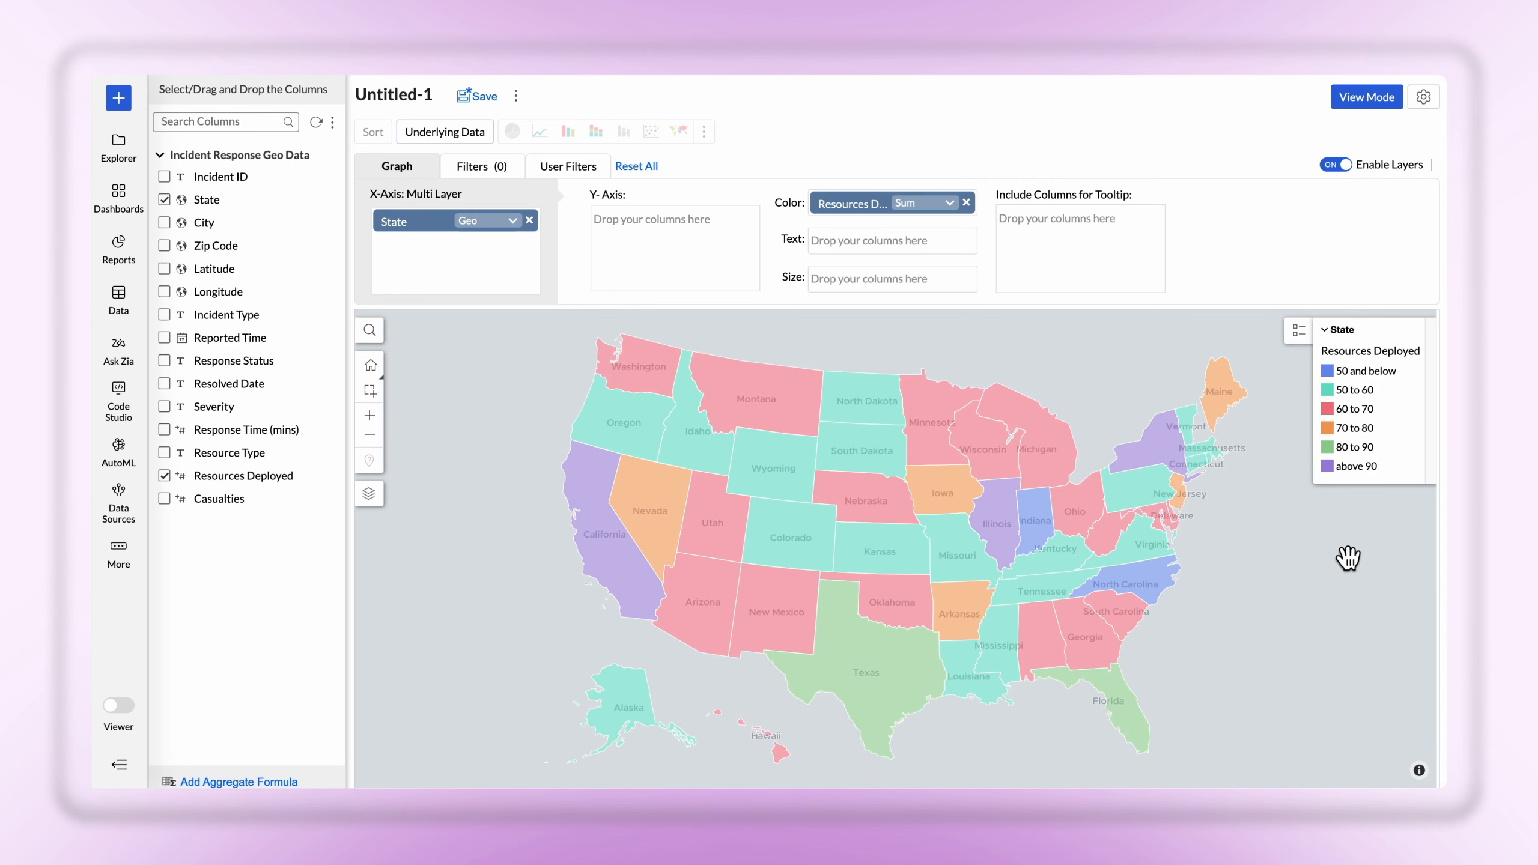
Add State as a second map layer colored by Incident Type and regenerate the map
mouse_move(958, 487)
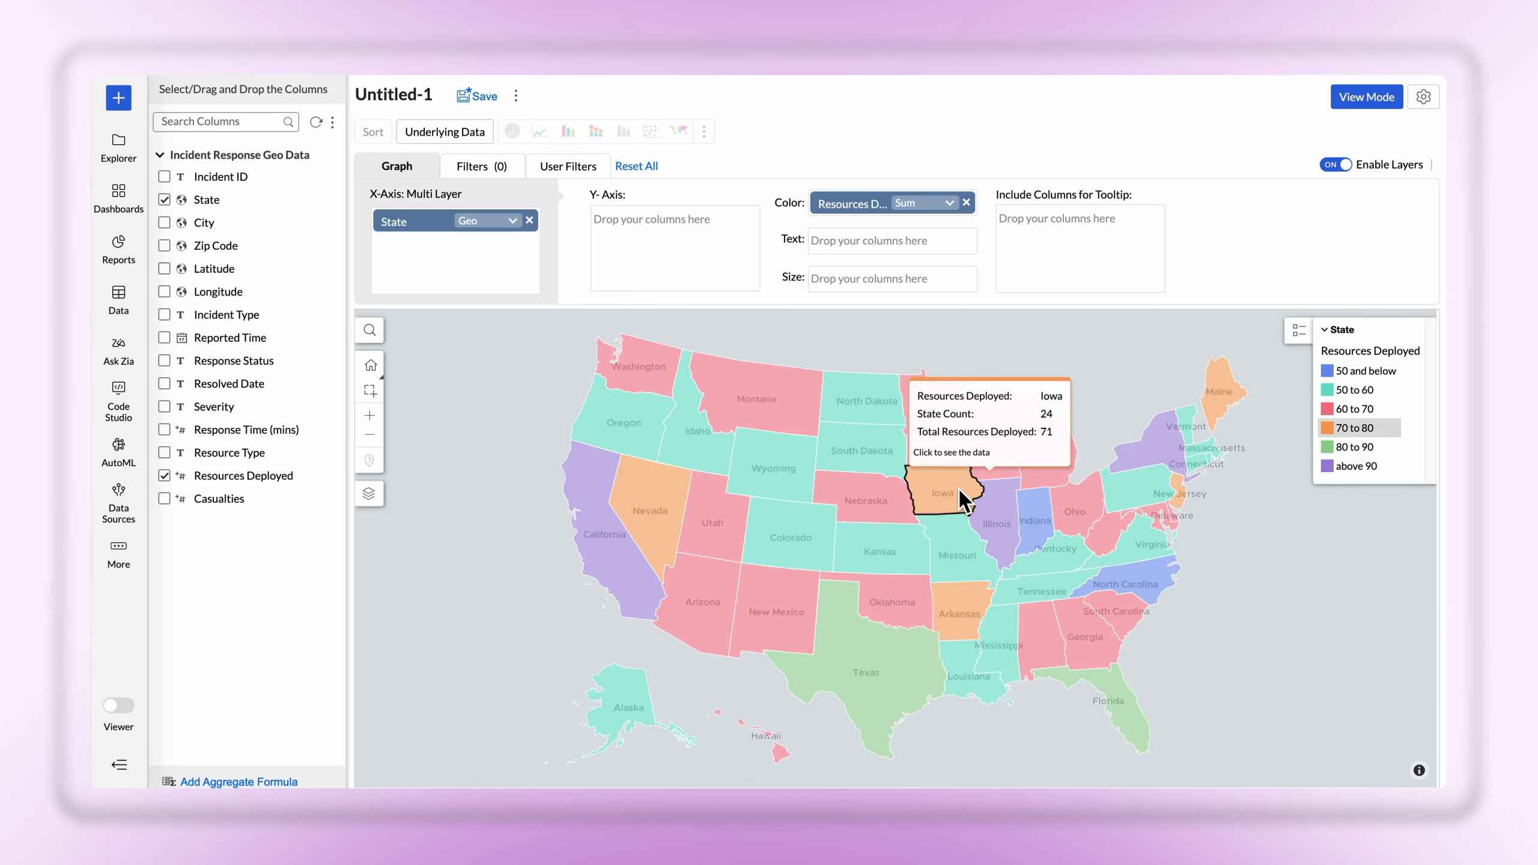
mouse_move(906, 505)
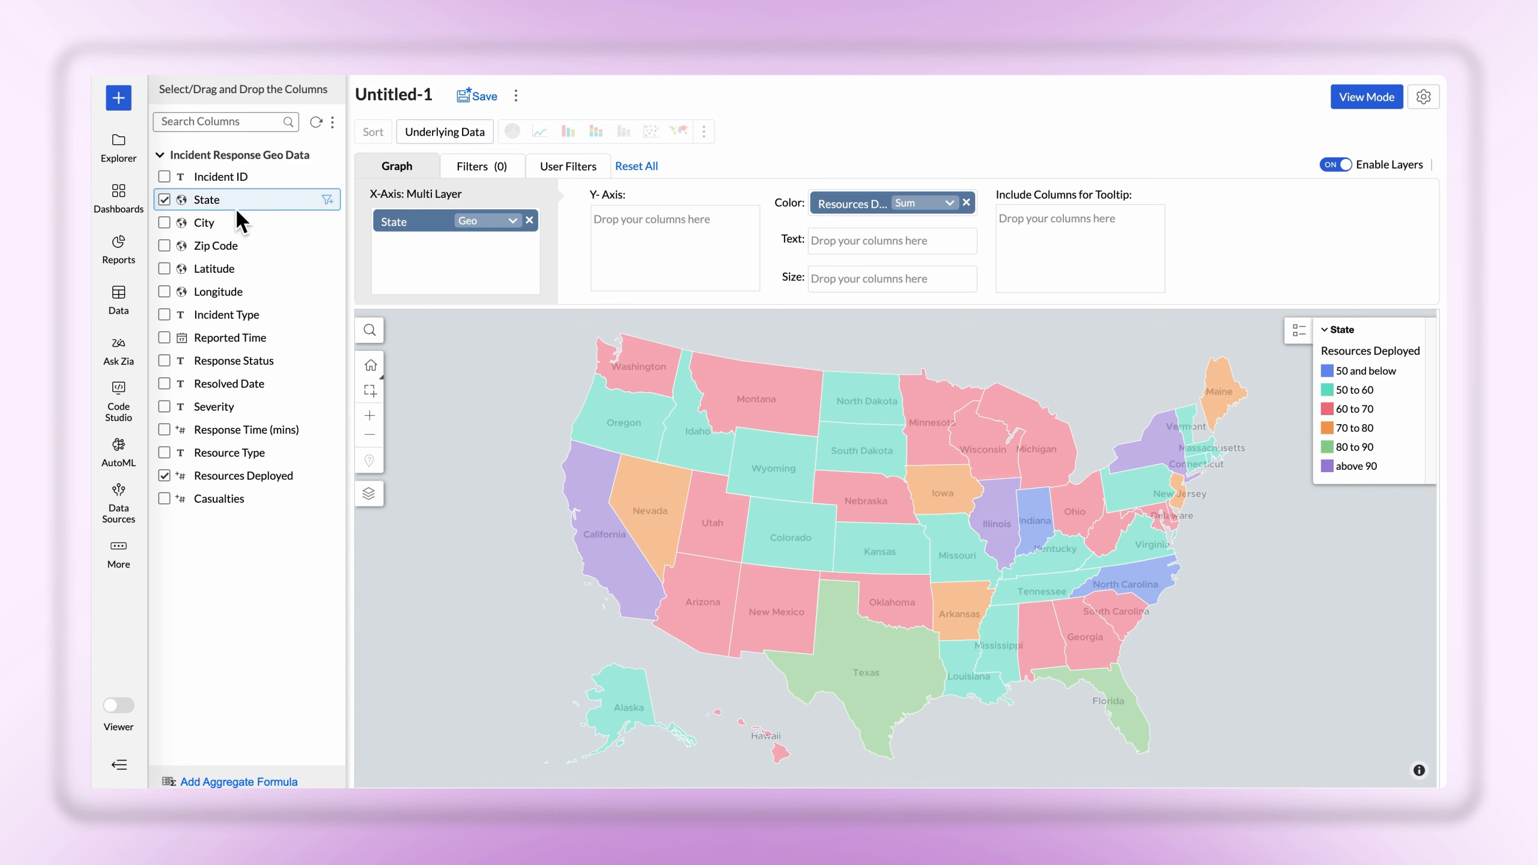
left_click_drag(230, 202, 445, 260)
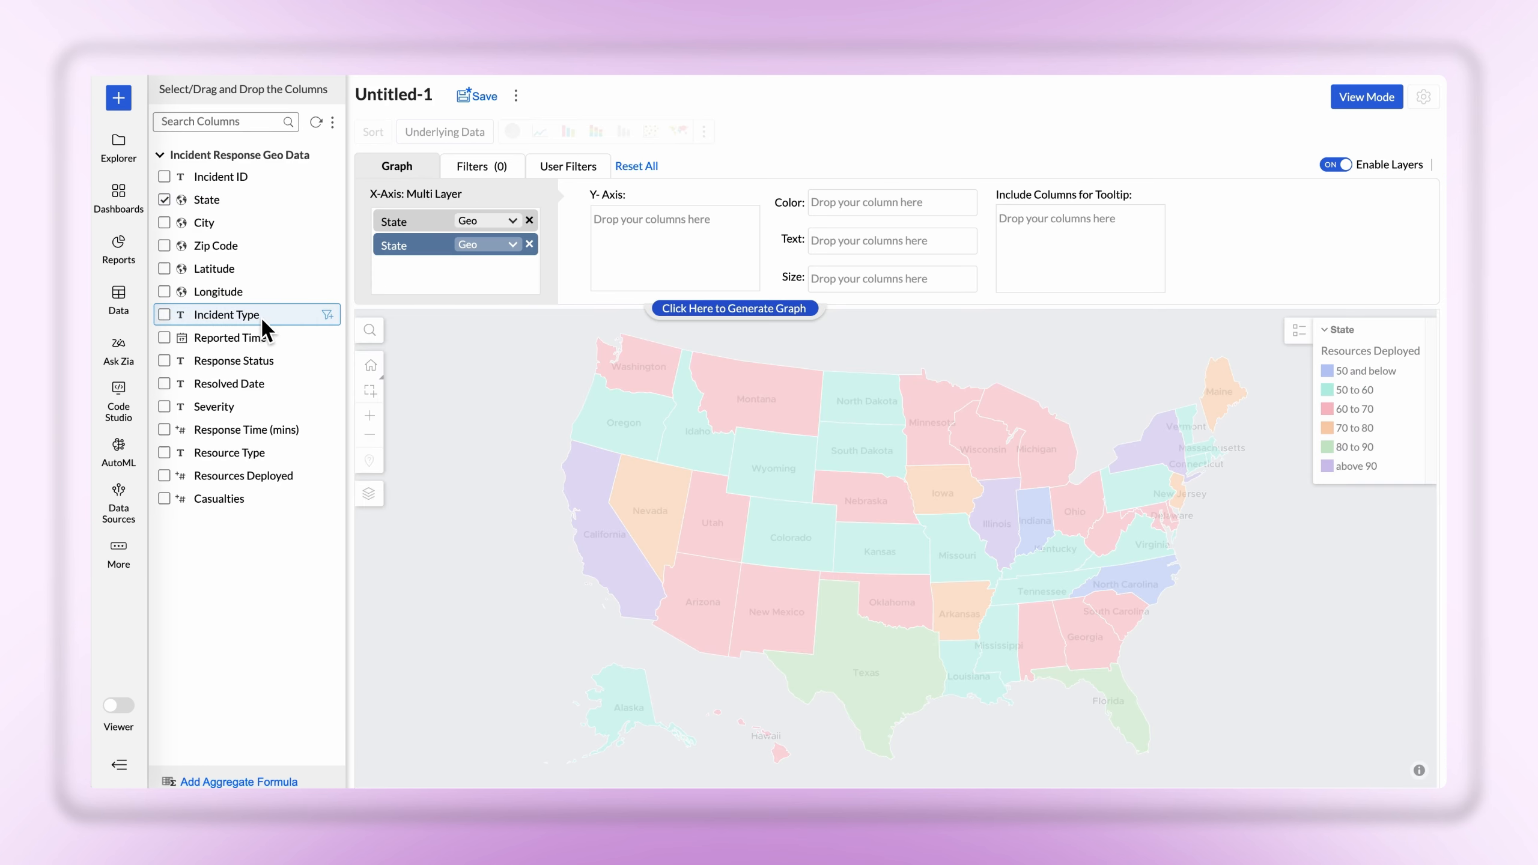
left_click_drag(261, 321, 920, 209)
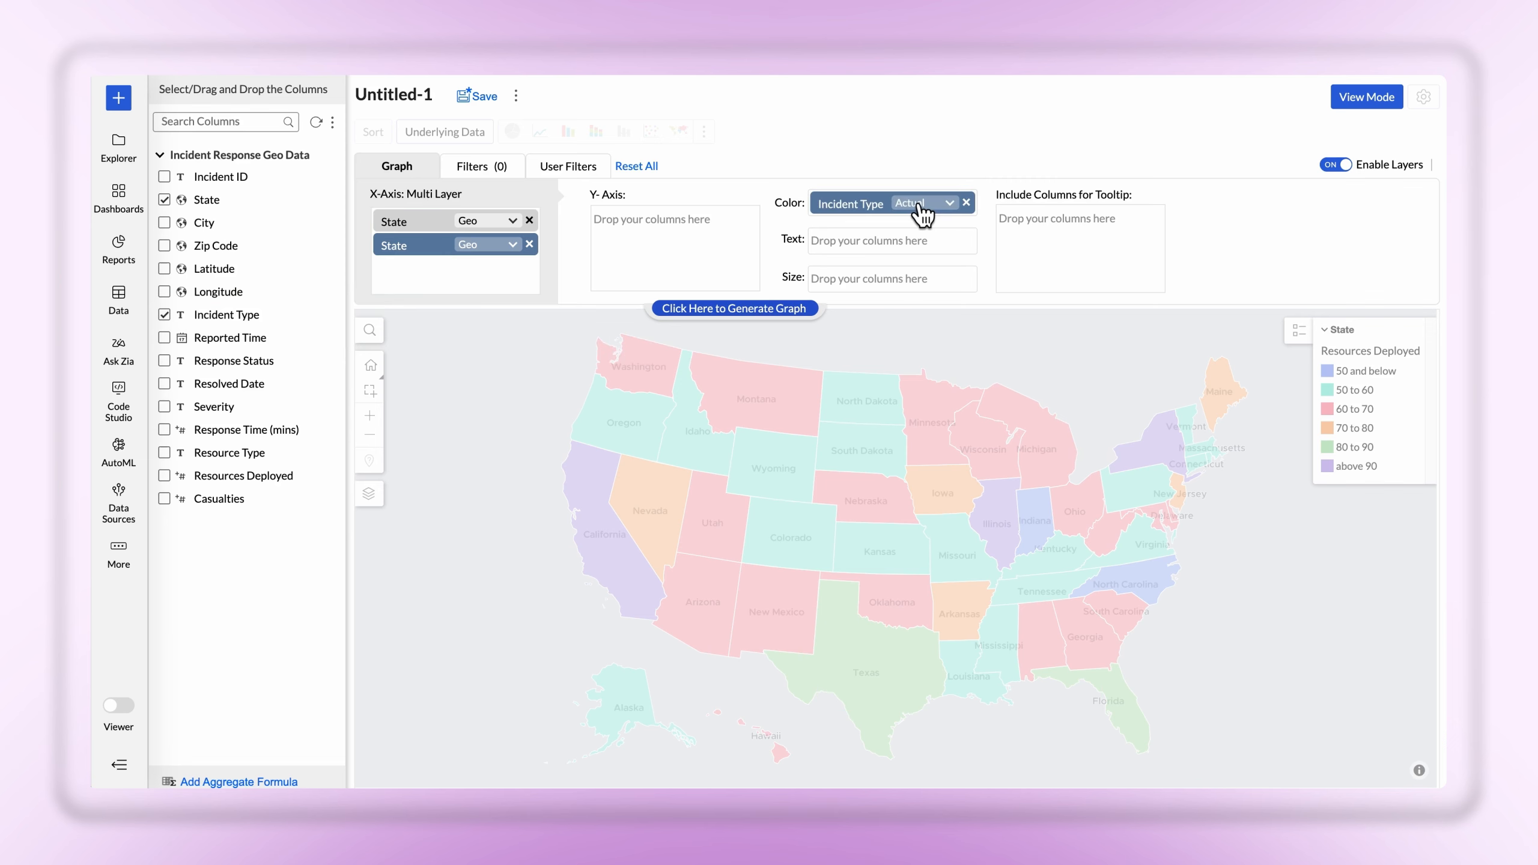
left_click(755, 311)
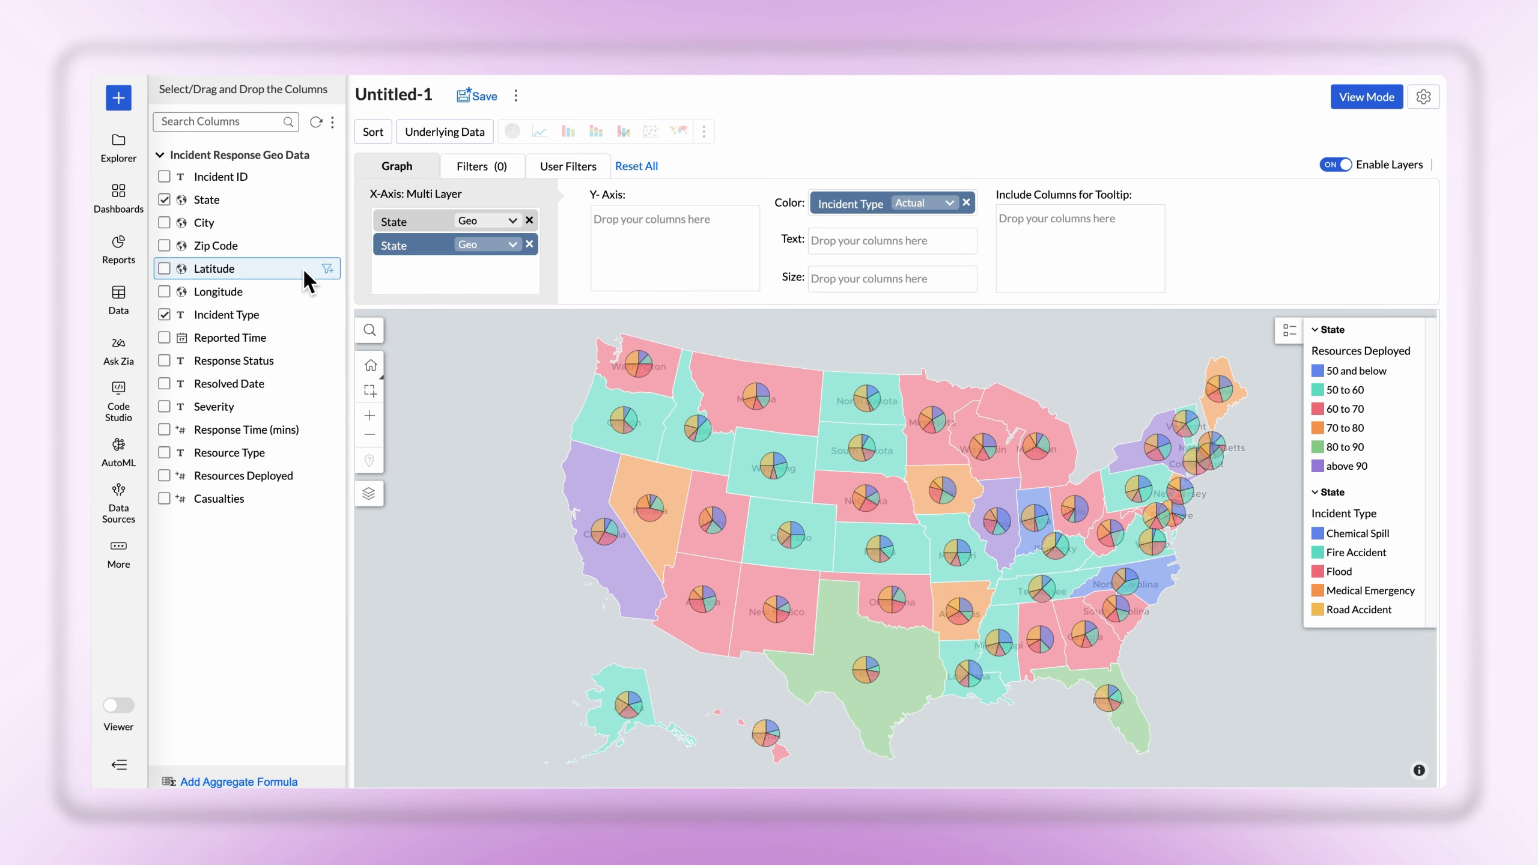
Add a third layer from Latitude and Longitude, colored by the sum of Casualties with City as text, and regenerate the map
left_click_drag(309, 271, 519, 280)
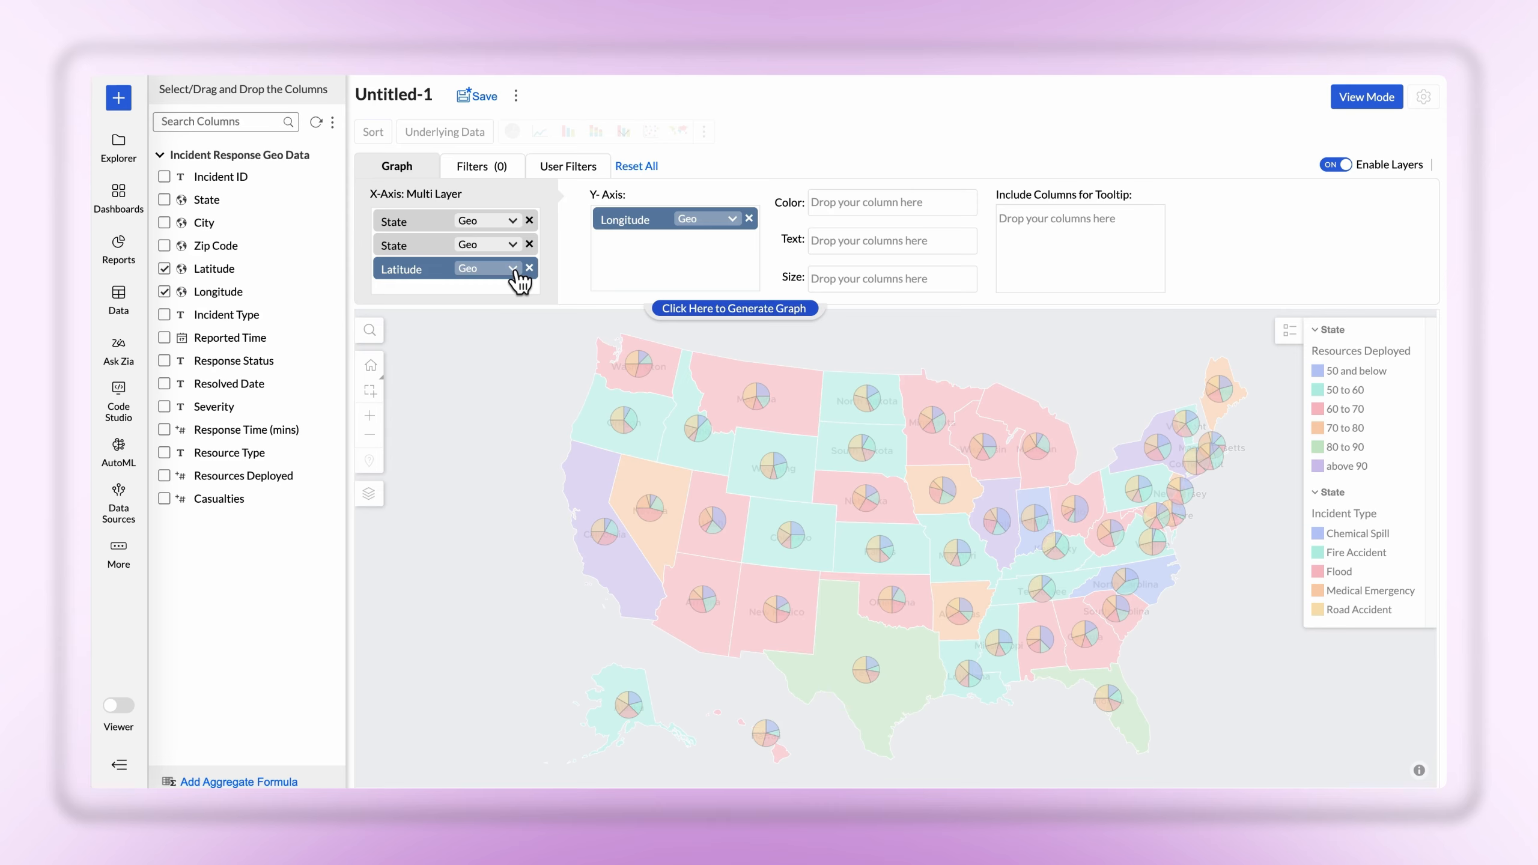
left_click_drag(219, 498, 918, 219)
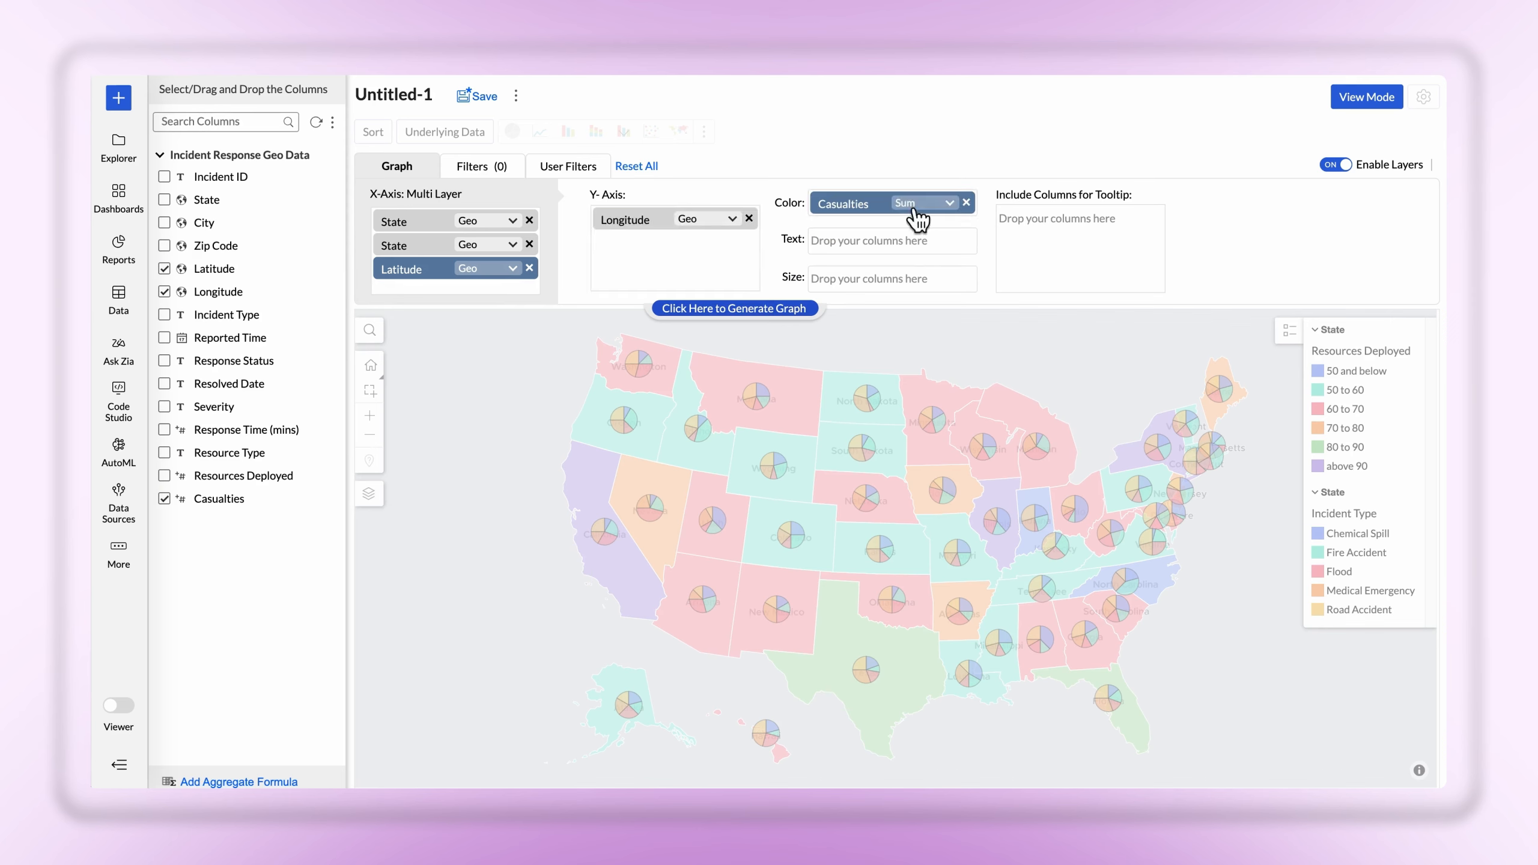
left_click_drag(237, 222, 886, 242)
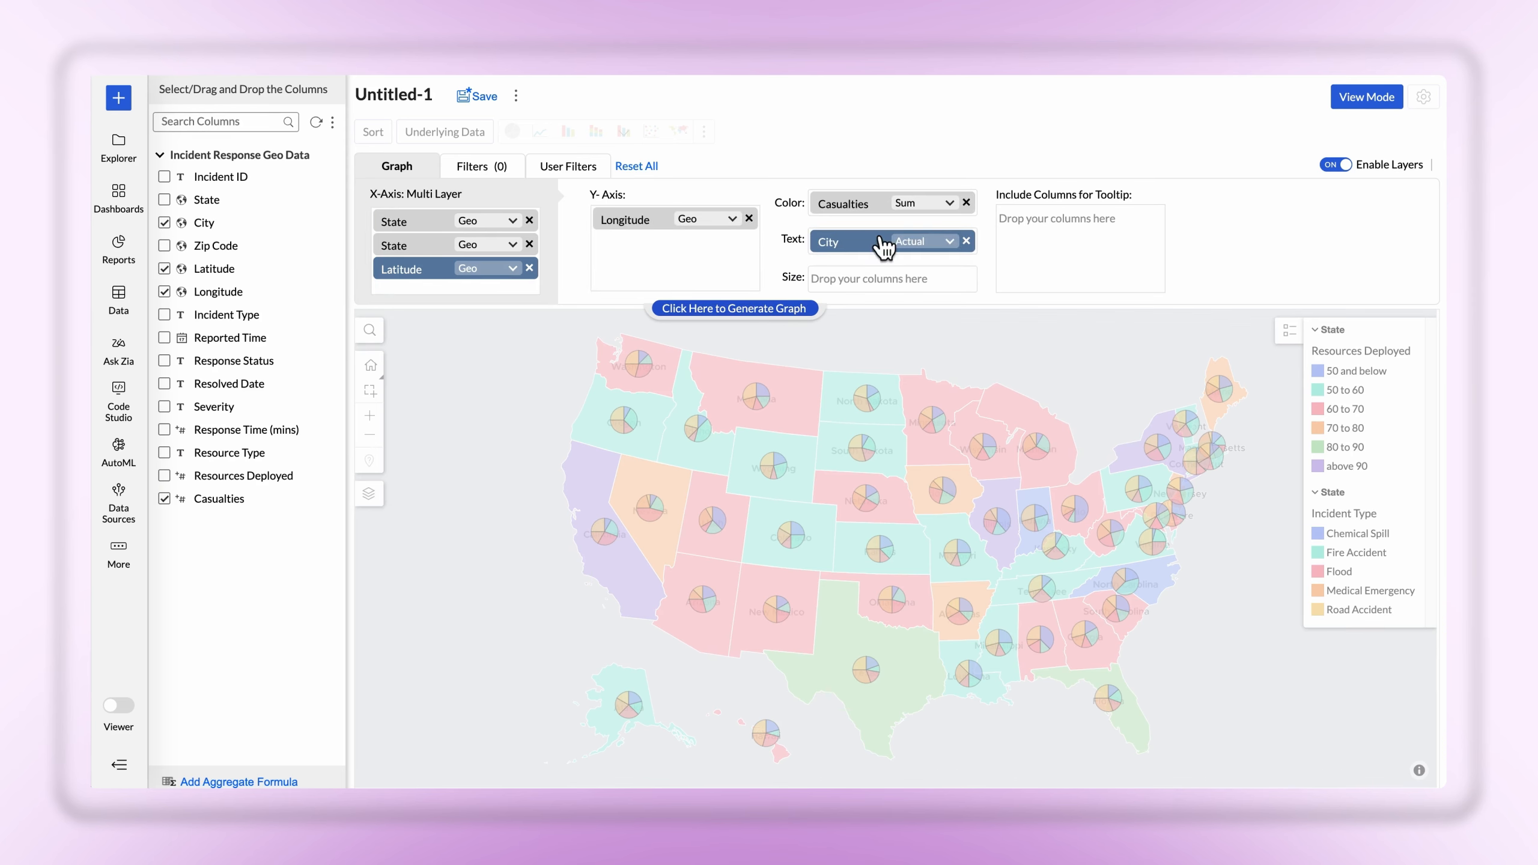
left_click(765, 307)
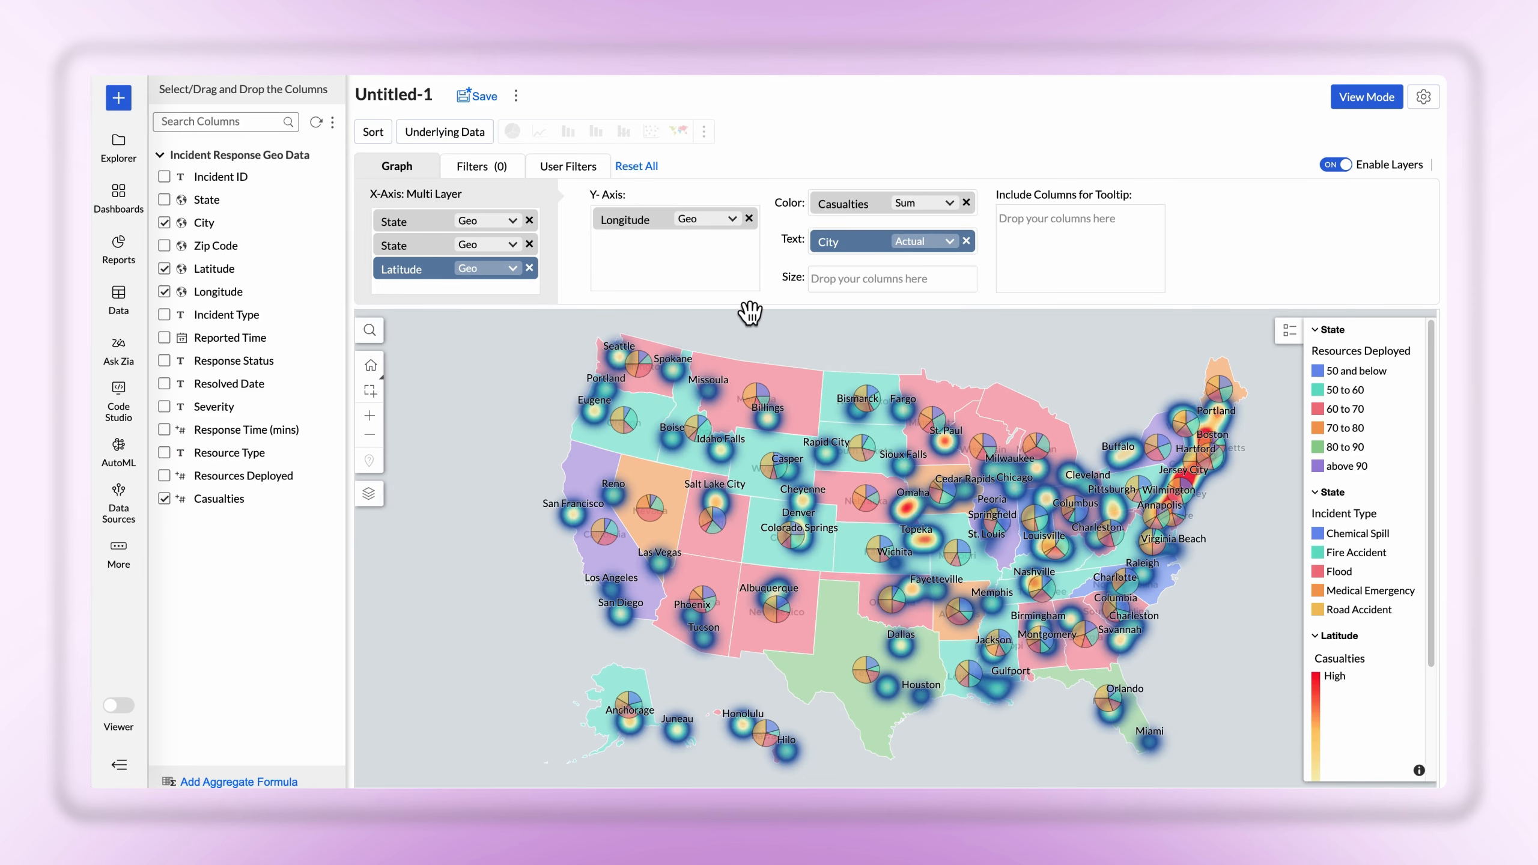
Change the Latitude layer's chart type to Map - Scatter
left_click(372, 499)
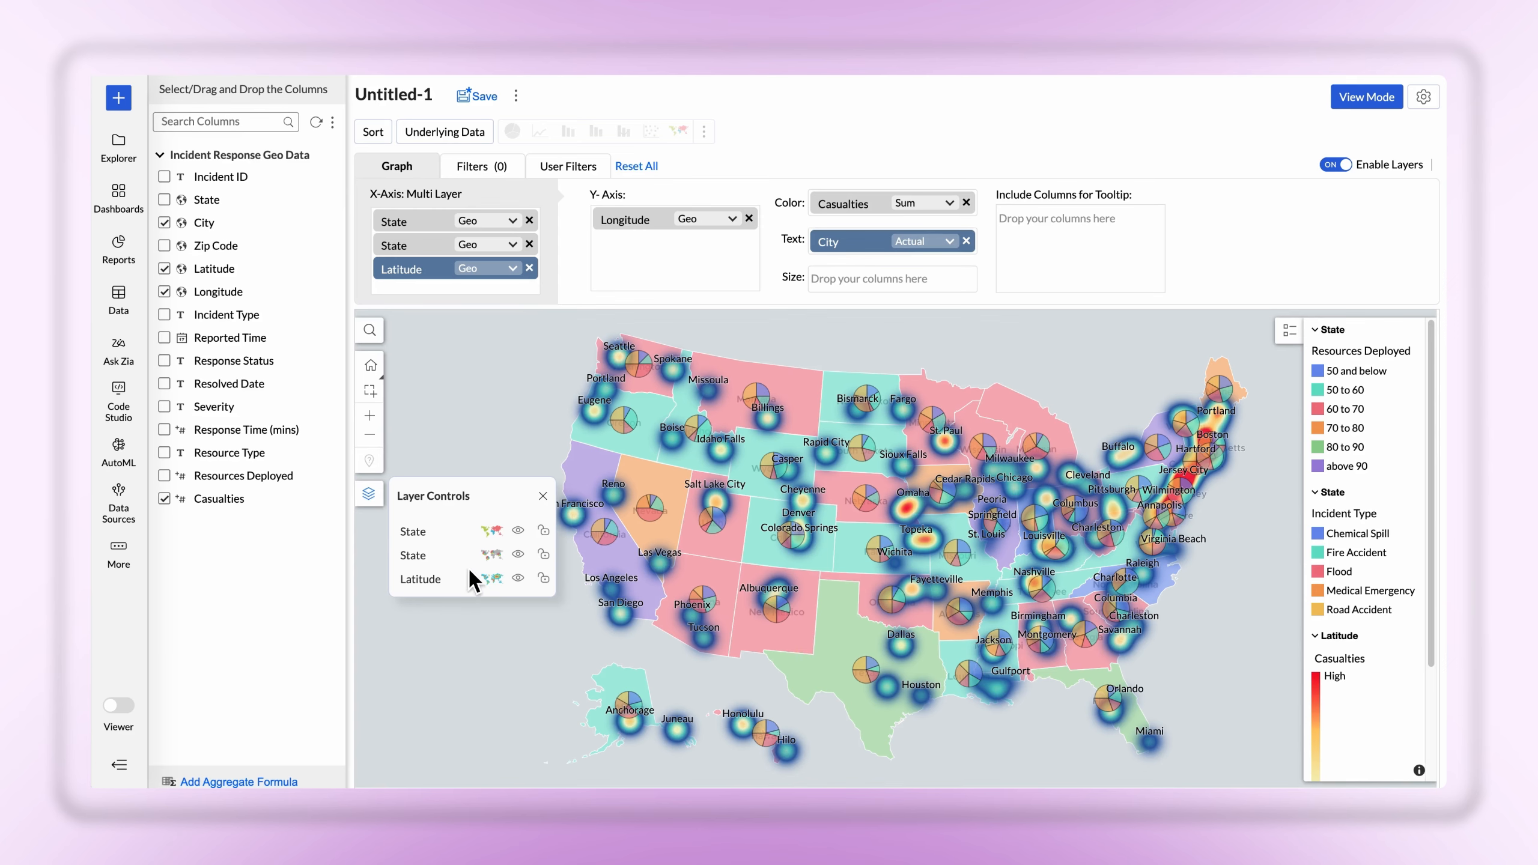
left_click(493, 579)
left_click(549, 608)
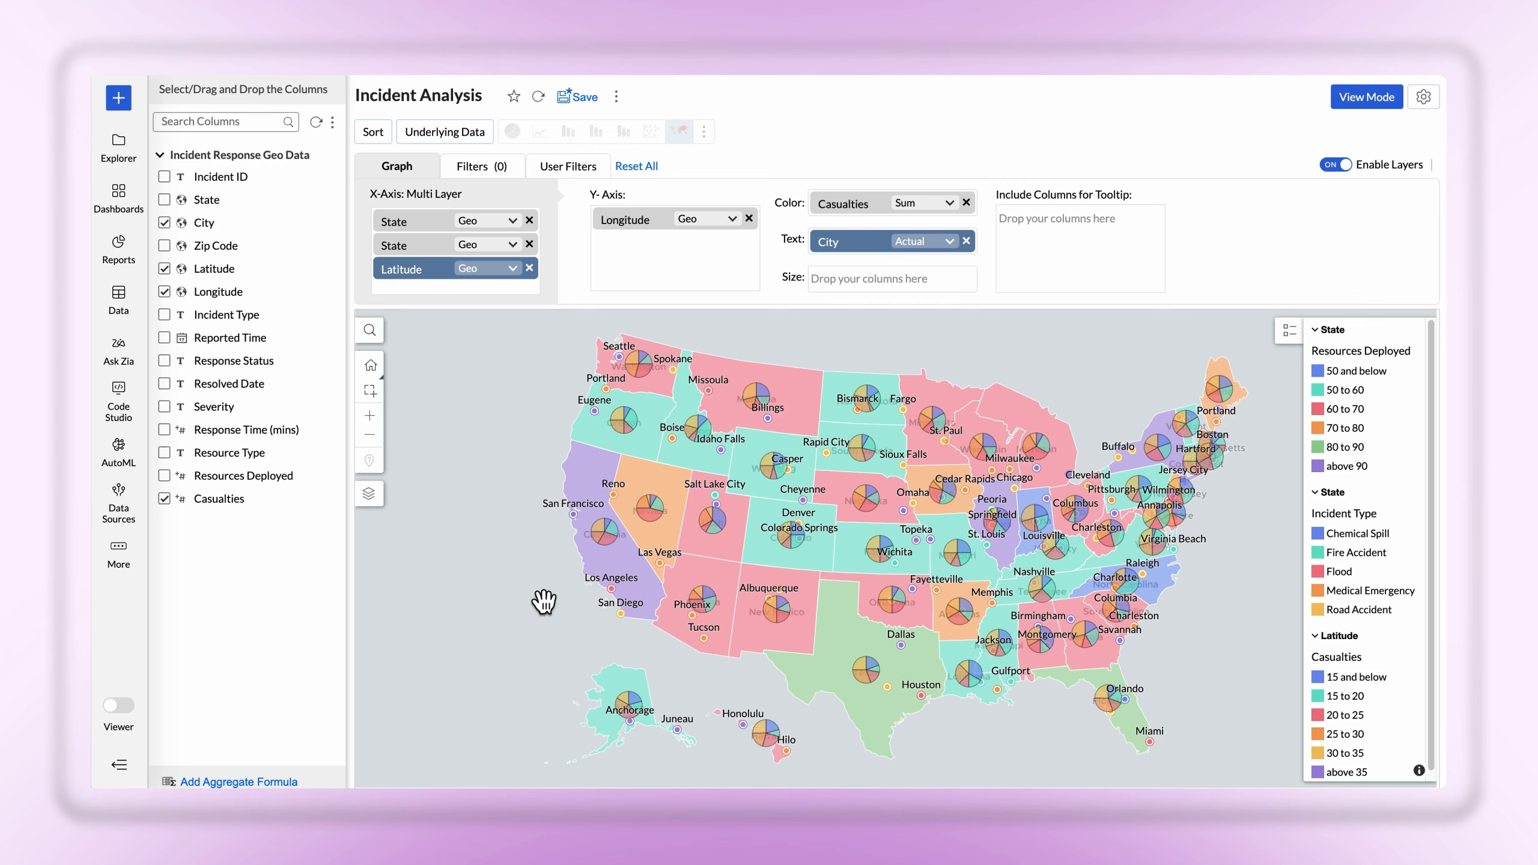
Review the chart type, visibility and lock options of the first State layer in the layer controls
left_click(375, 502)
left_click(493, 532)
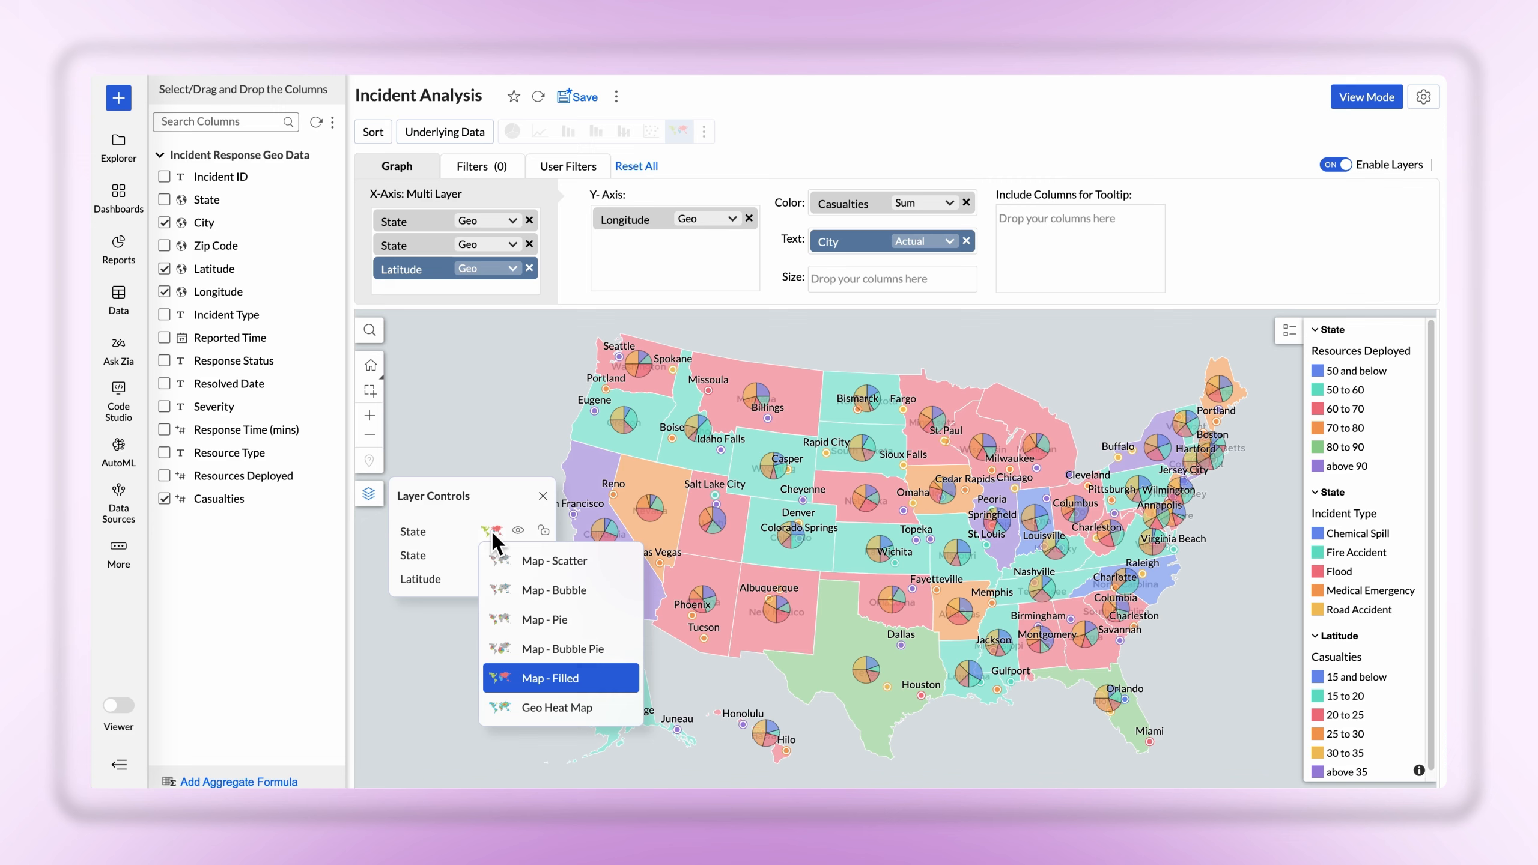
left_click(491, 530)
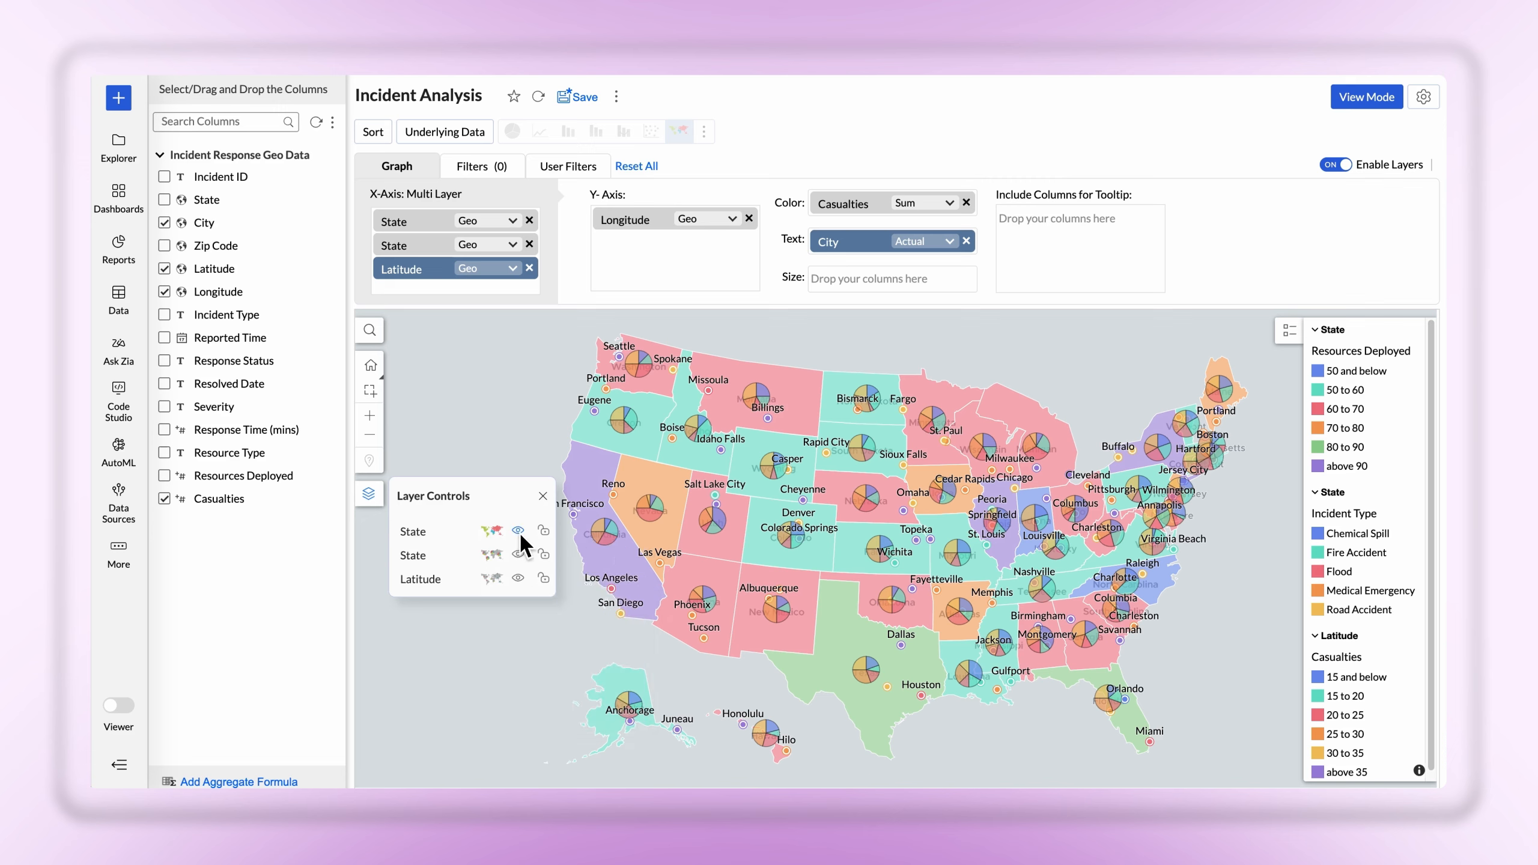
left_click(519, 530)
left_click(518, 530)
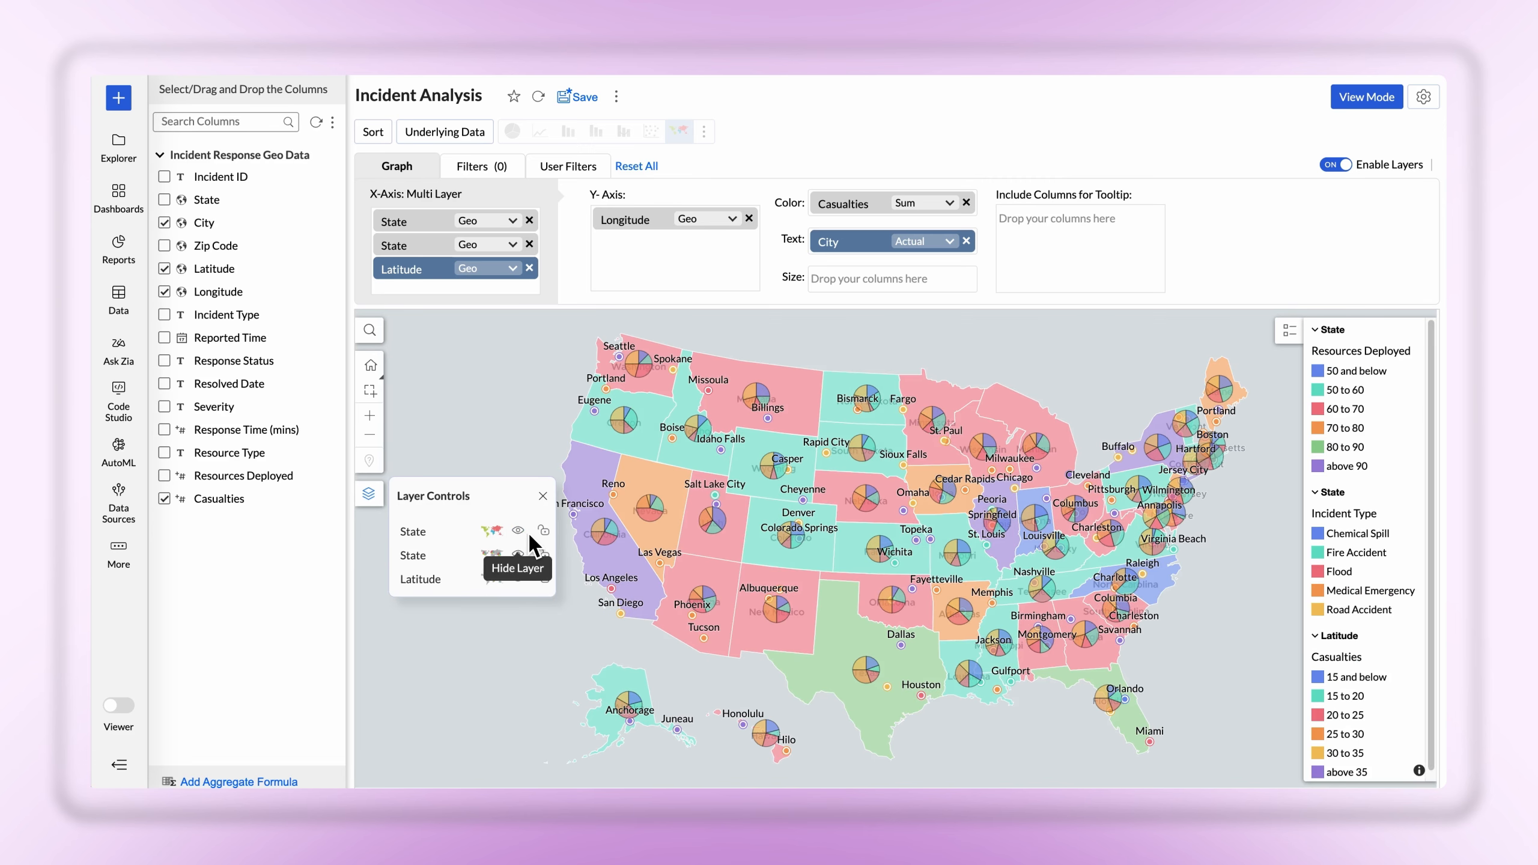
left_click(550, 530)
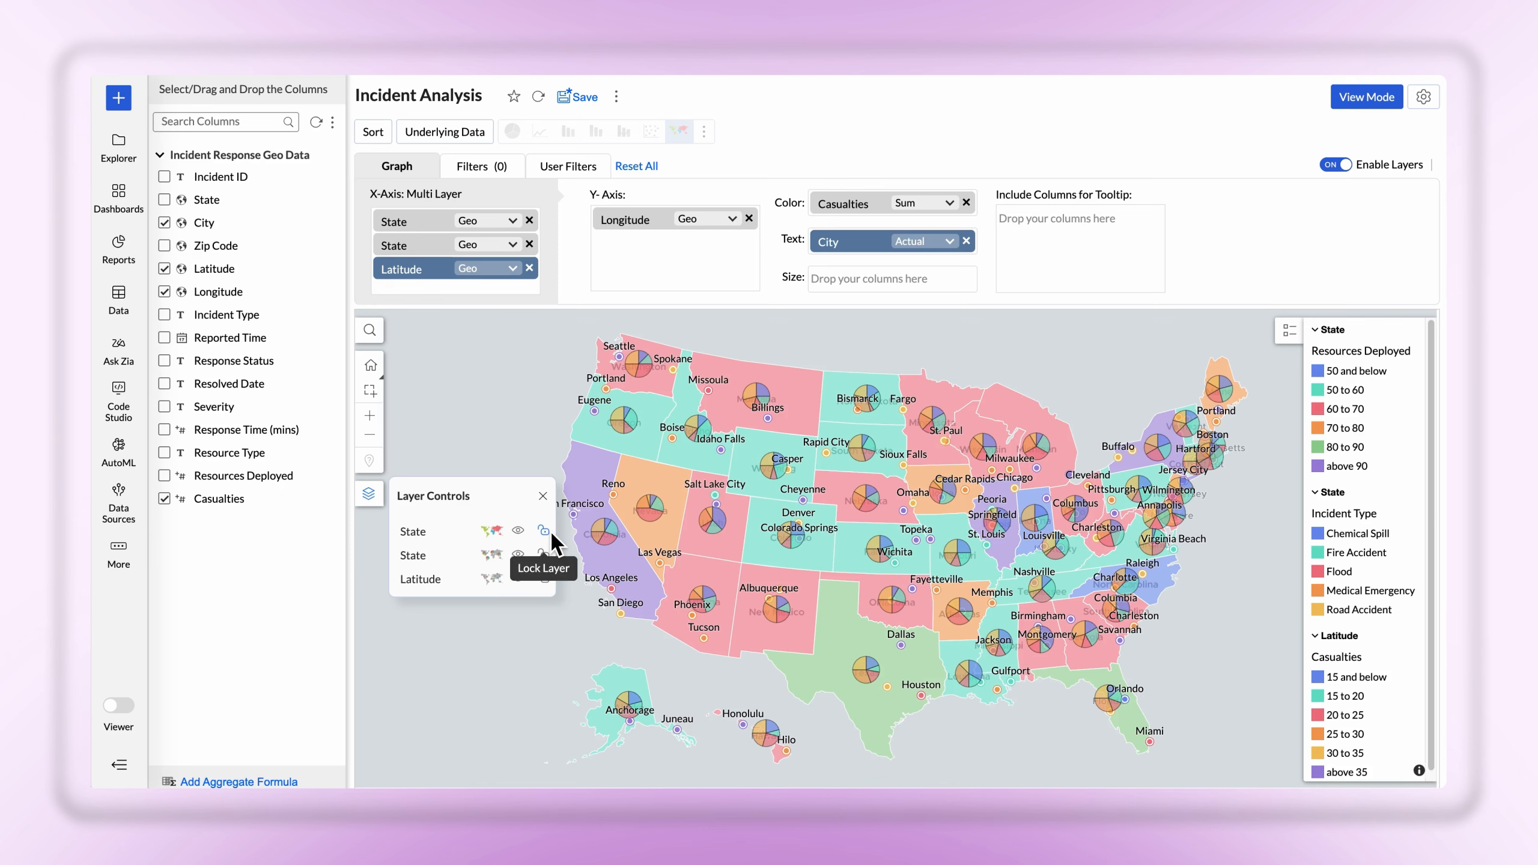
left_click(543, 496)
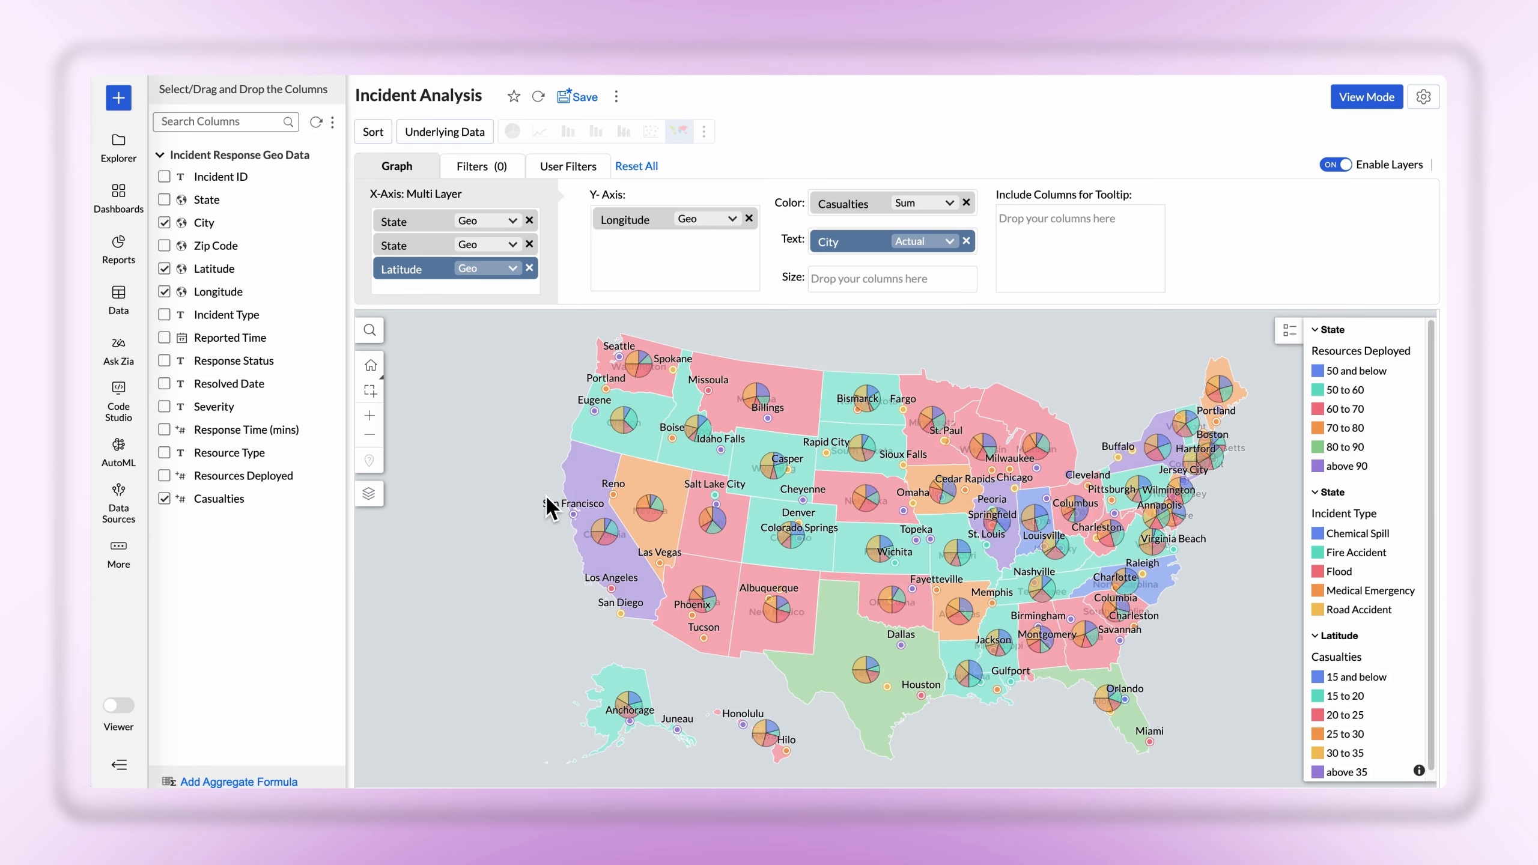
Change the map style to the Blue map theme in the map settings
left_click(1424, 99)
left_click(1163, 143)
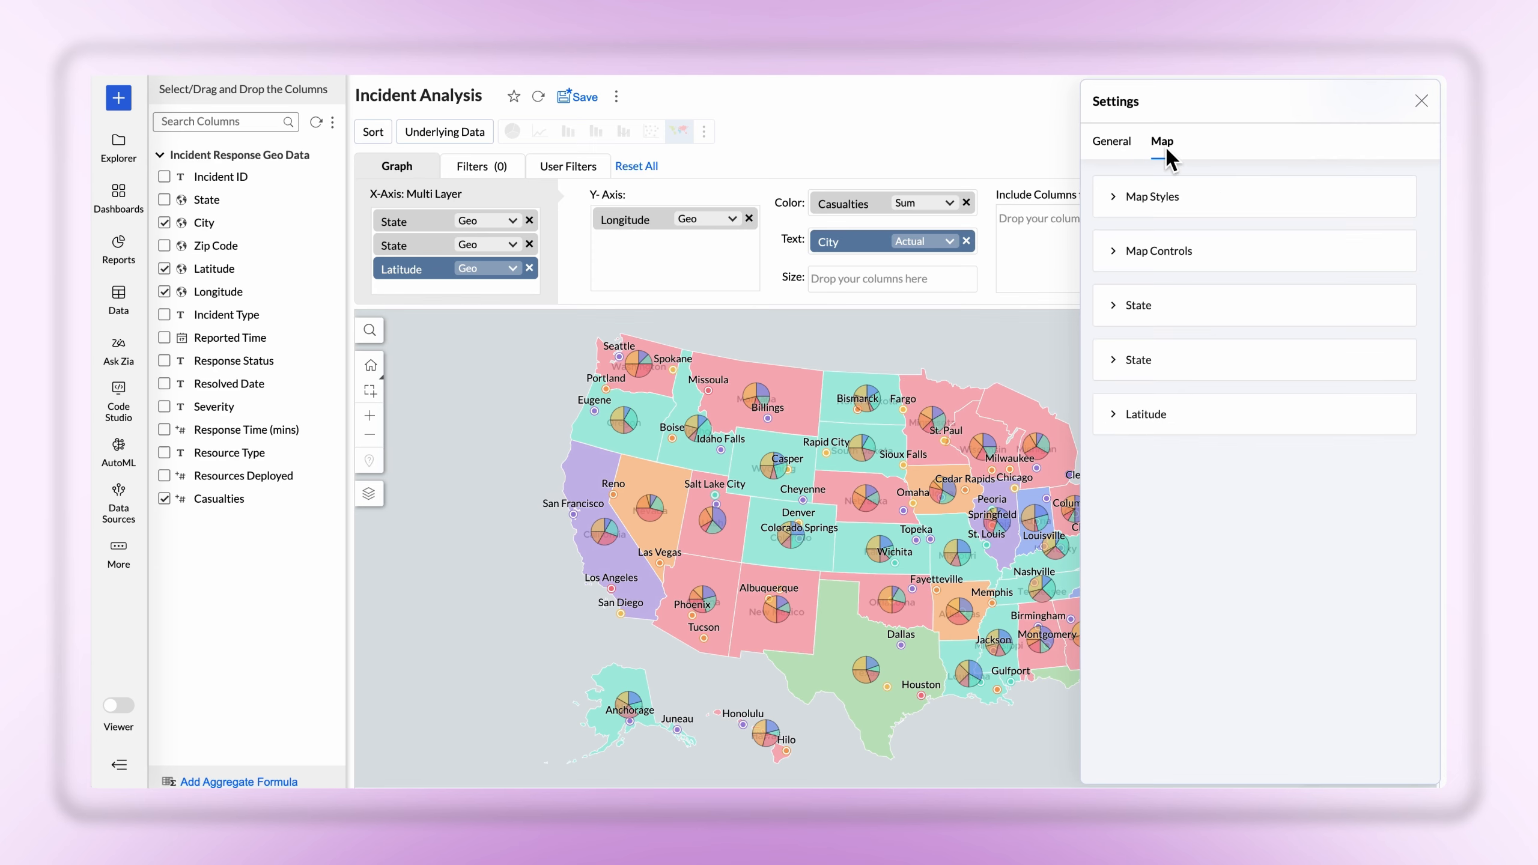
left_click(1118, 205)
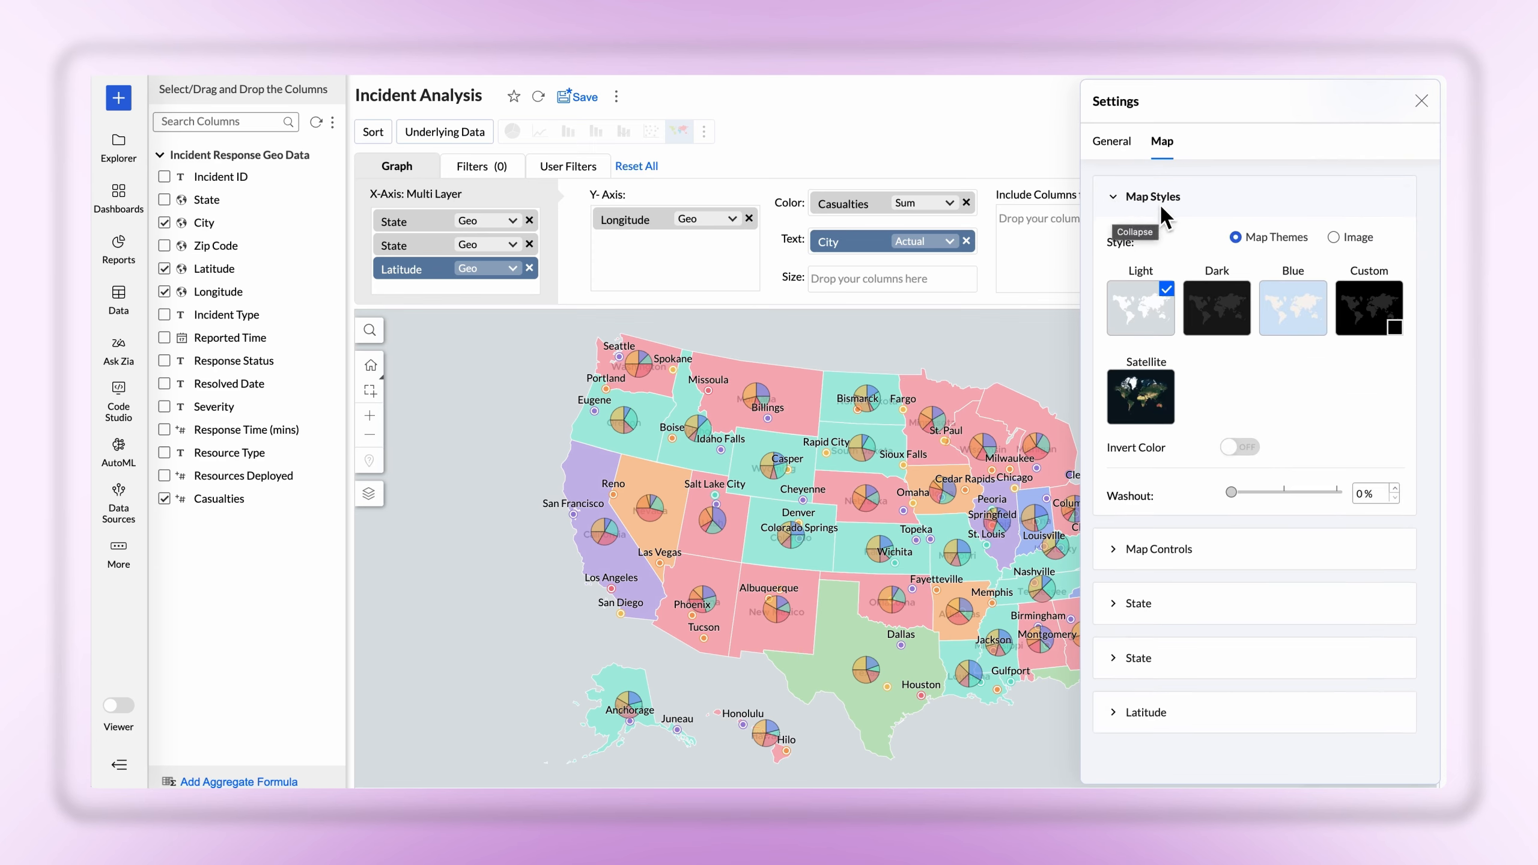
left_click(1293, 293)
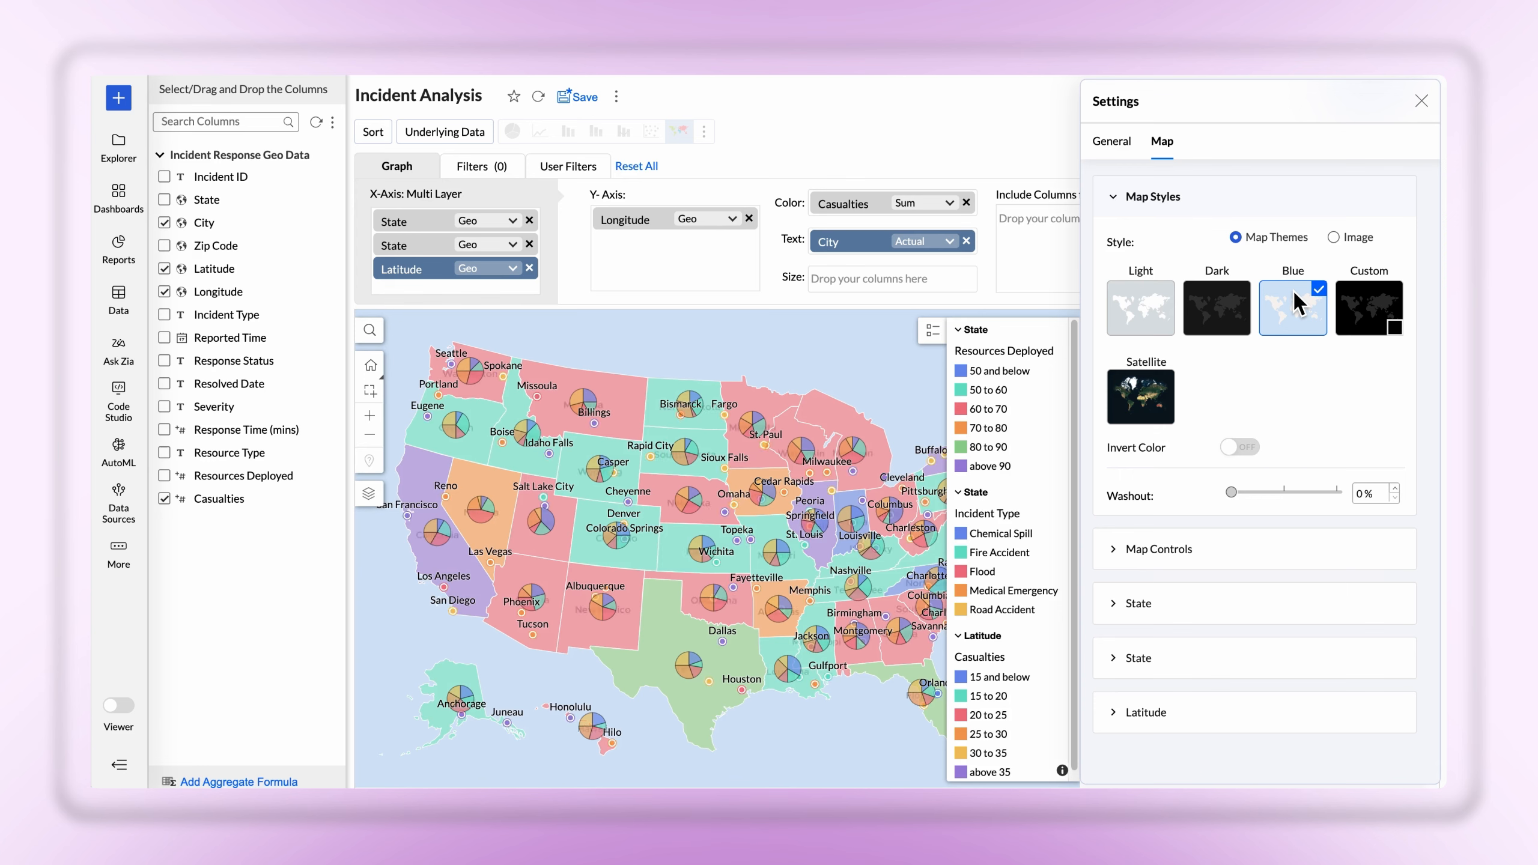
Try out the Invert Color and Washout options of the map style
left_click(1235, 448)
left_click(1235, 449)
mouse_move(1237, 499)
left_mouse_down()
mouse_move(1300, 497)
mouse_move(1229, 494)
left_mouse_up()
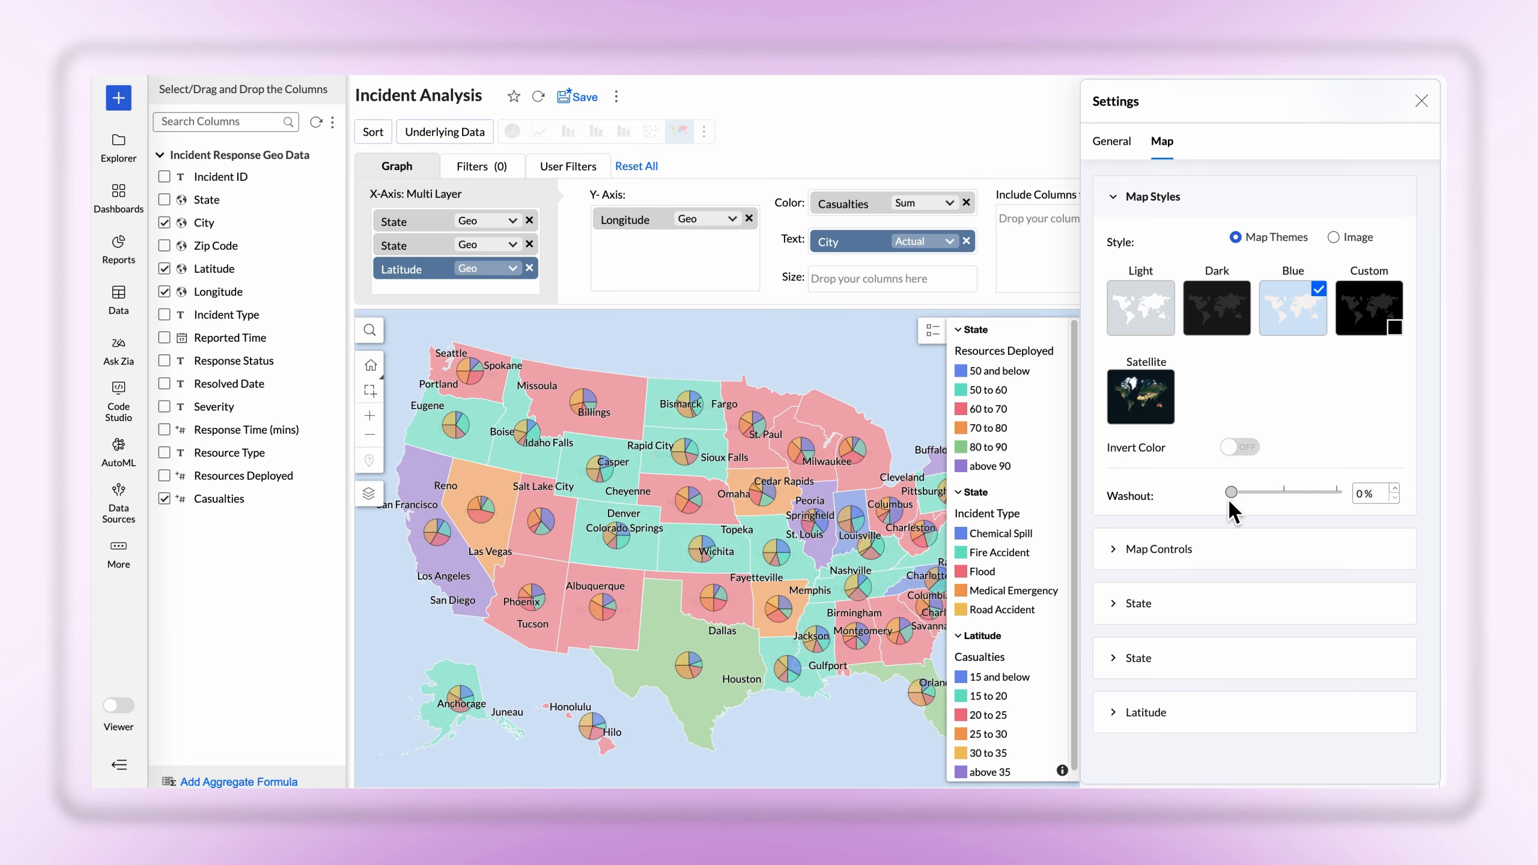
Examine the map controls for country projection, displayed states and map label layers
left_click(1120, 552)
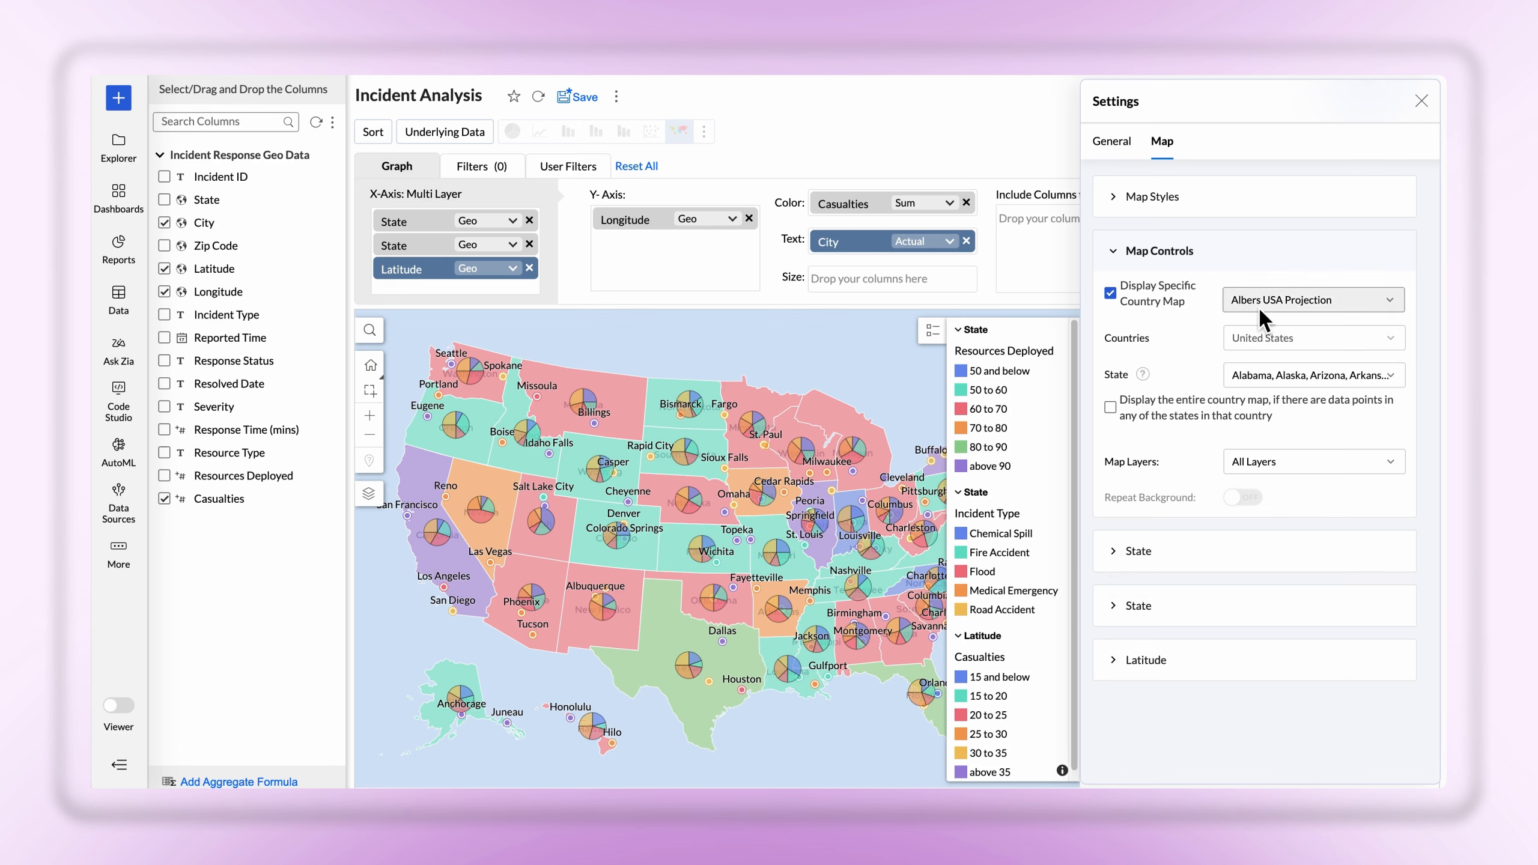
left_click(1375, 300)
left_click(1371, 306)
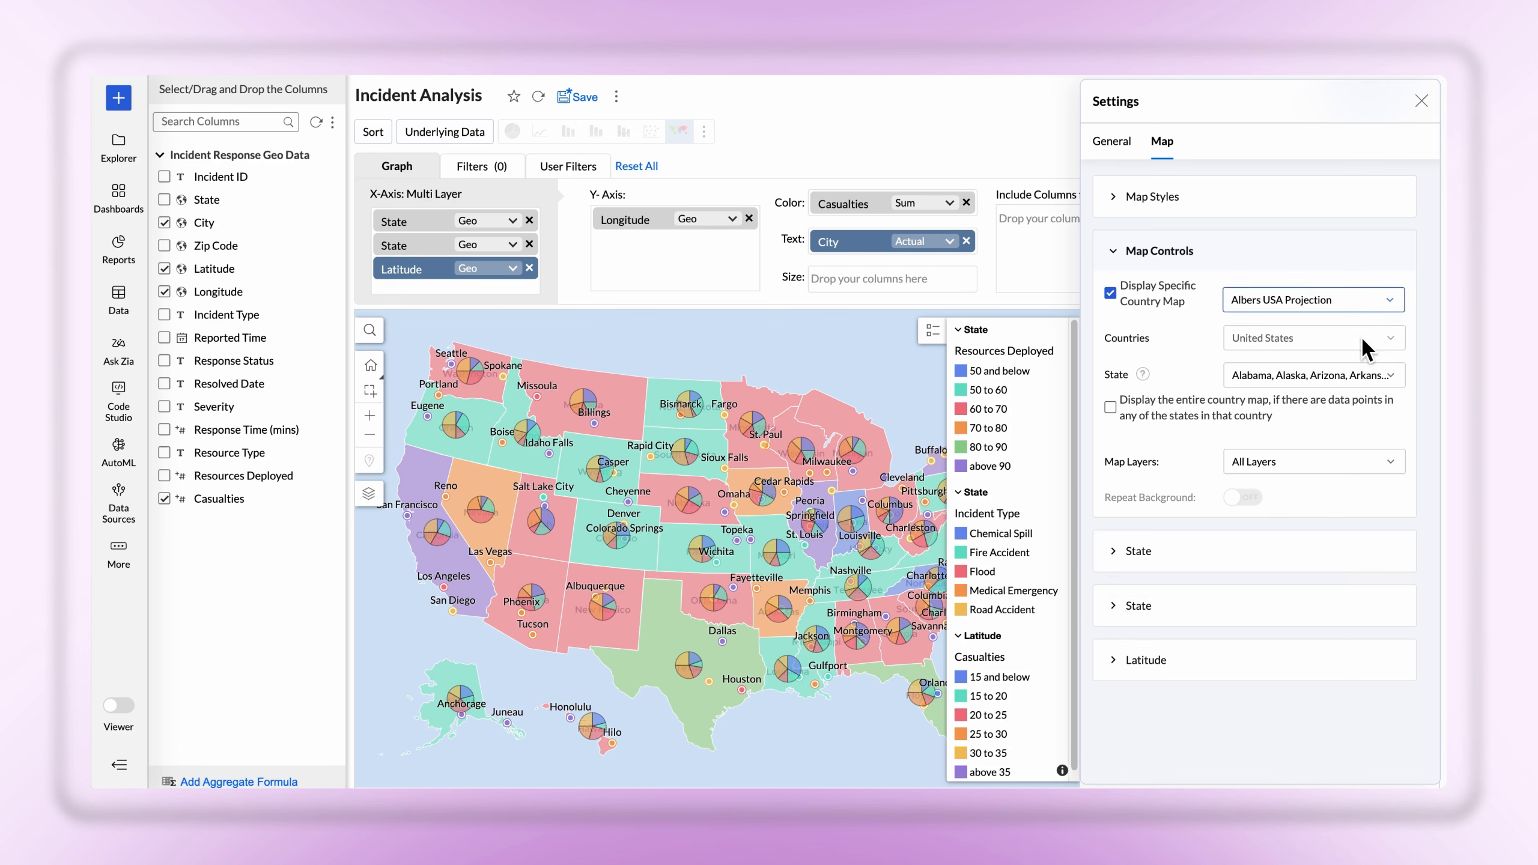
left_click(1398, 374)
left_click(1397, 375)
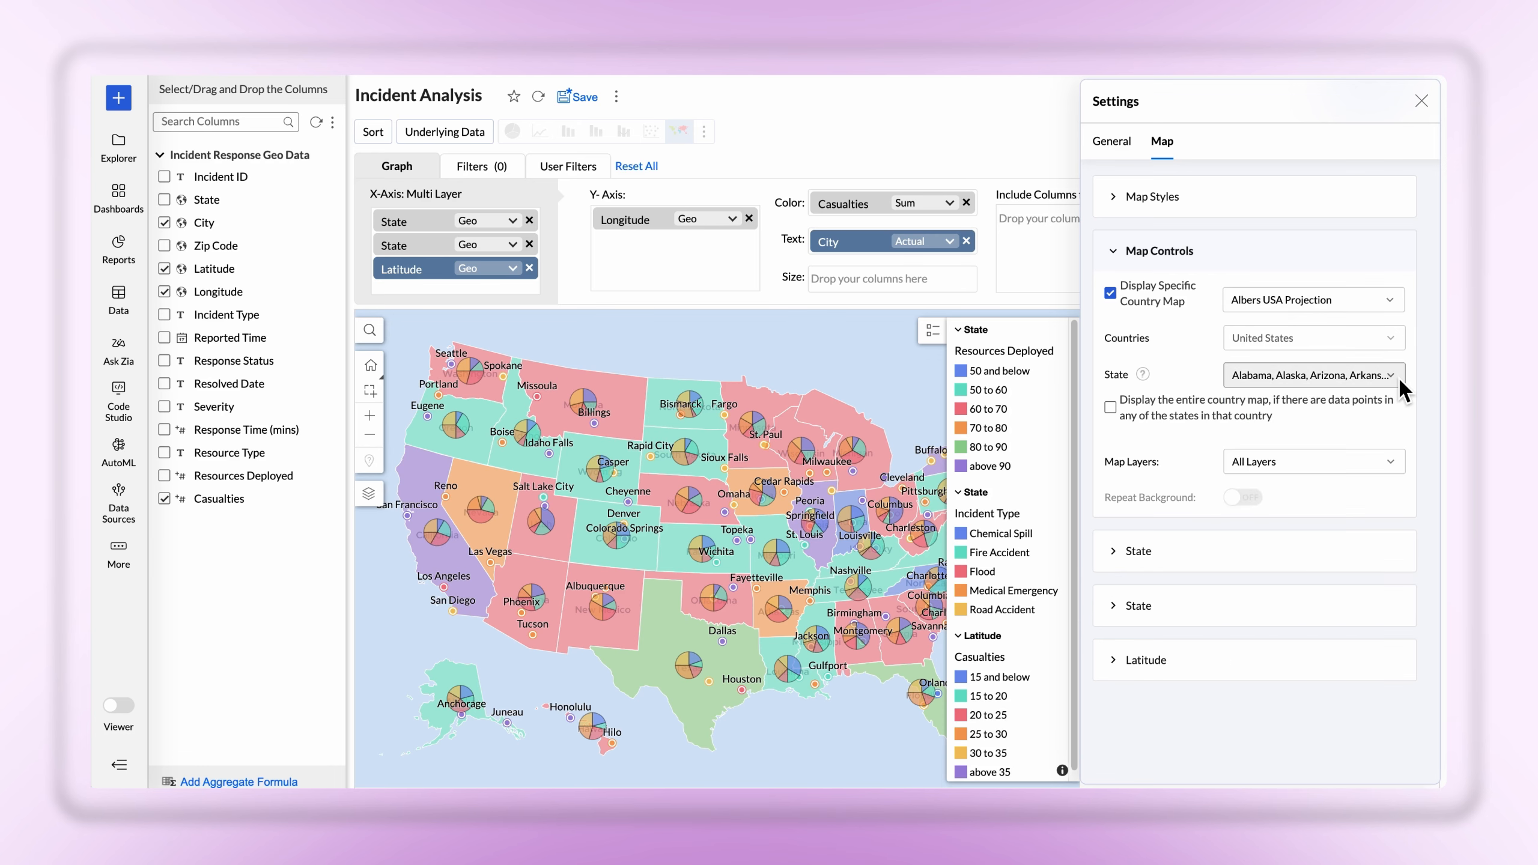
left_click(1391, 461)
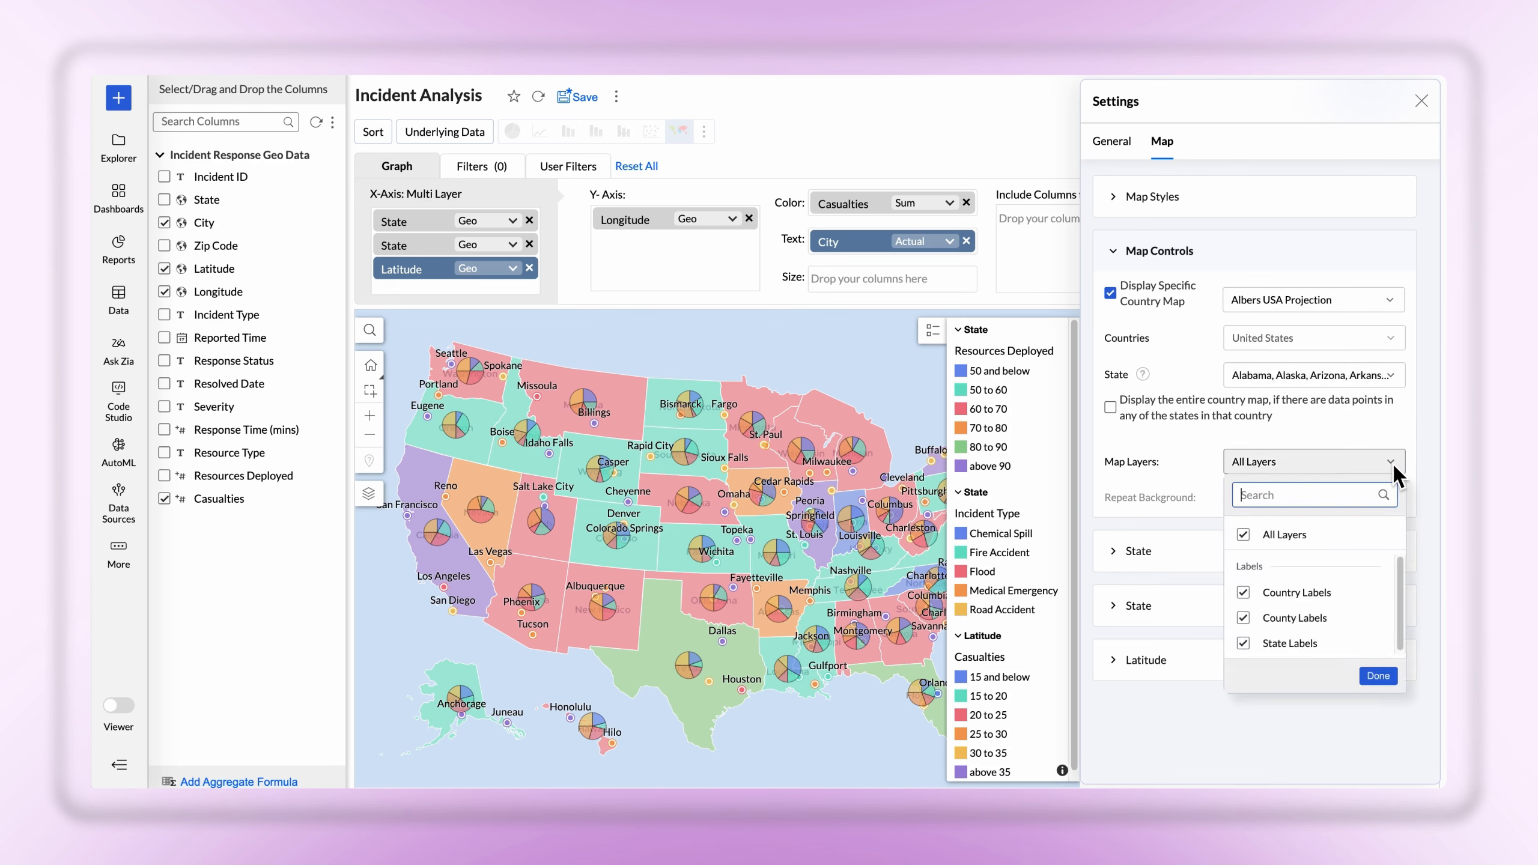
left_click(1392, 462)
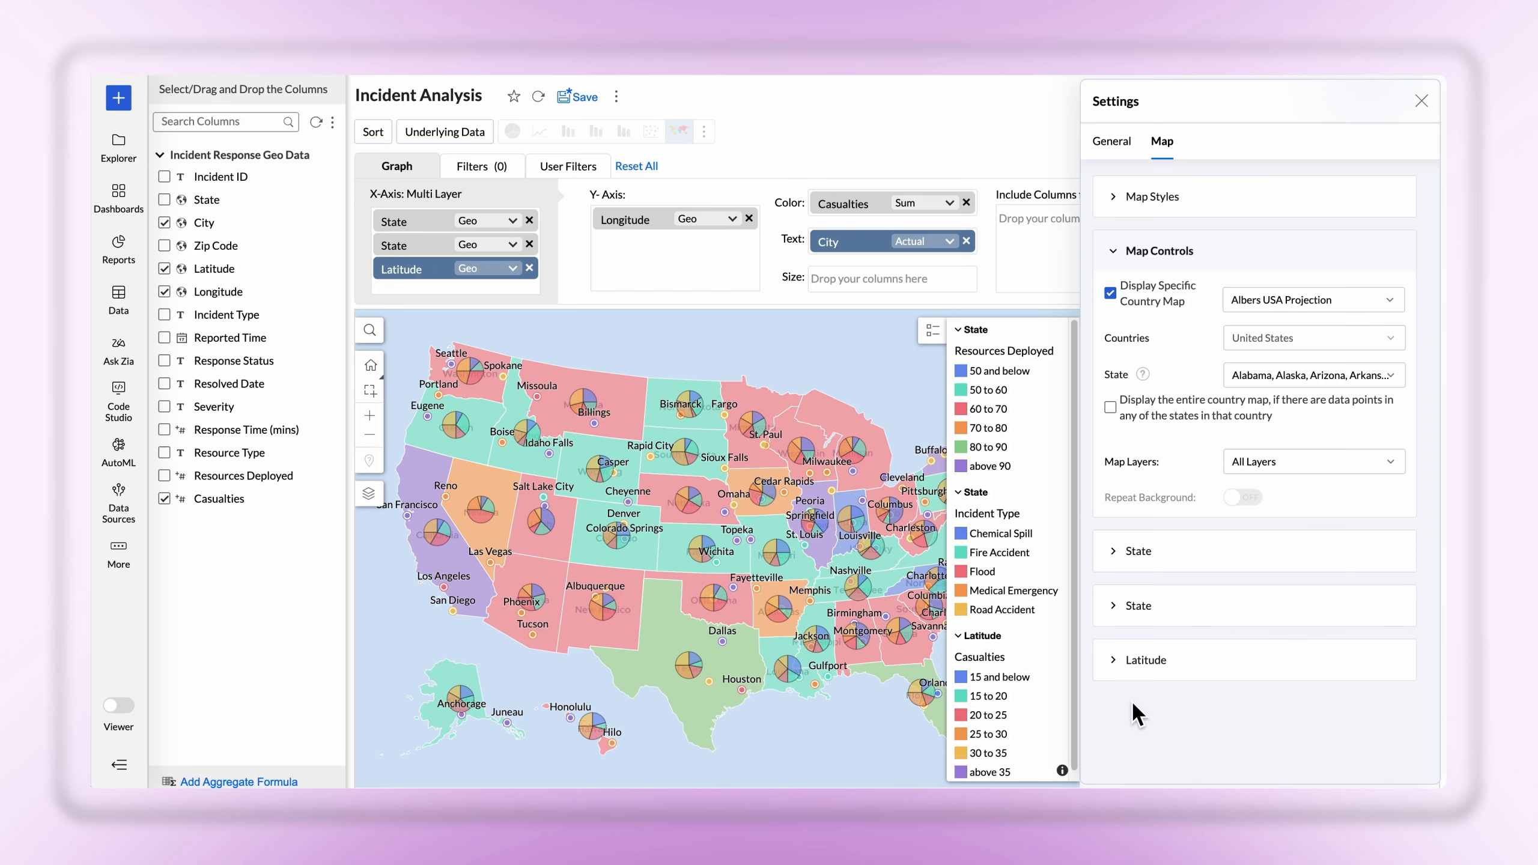
Adjust the first State layer's fill opacity and show the corresponding Y axis value as its data label
left_click(1112, 551)
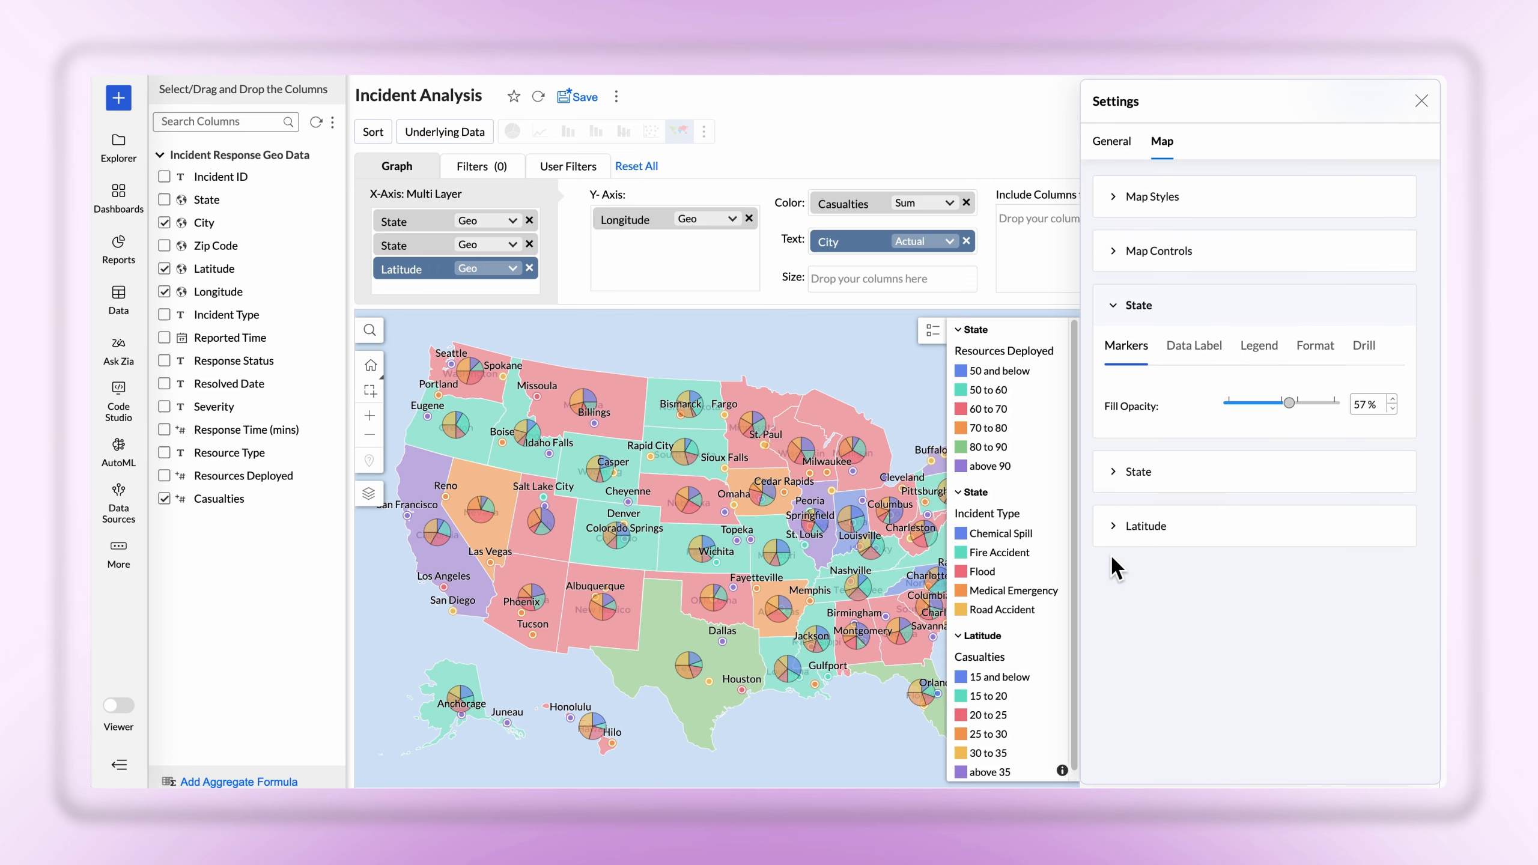
mouse_move(1292, 408)
left_mouse_down()
mouse_move(1230, 405)
mouse_move(1282, 411)
left_mouse_up()
left_click(1217, 351)
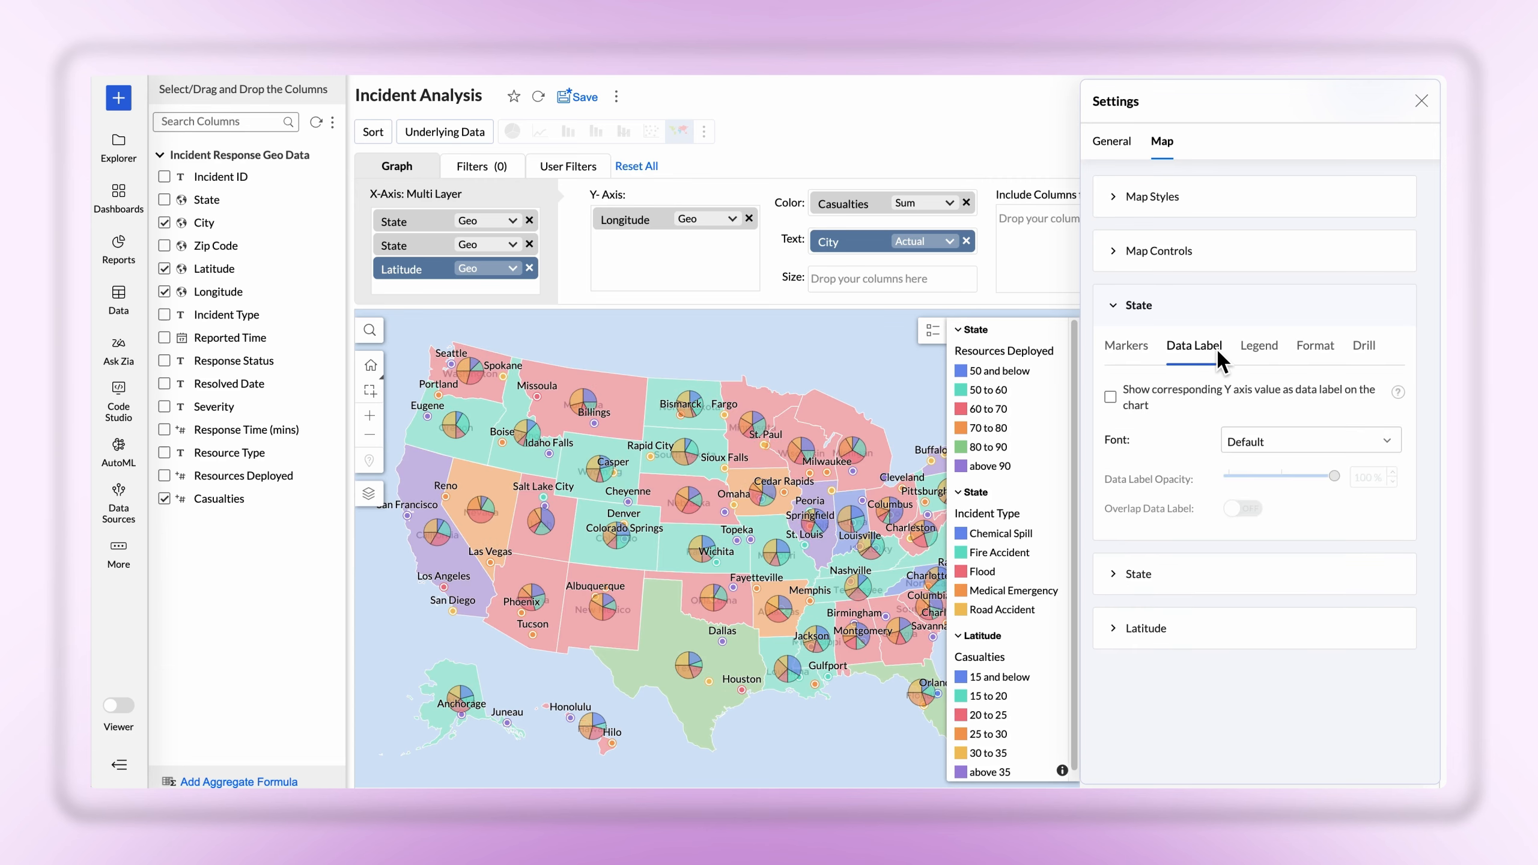
left_click(1110, 398)
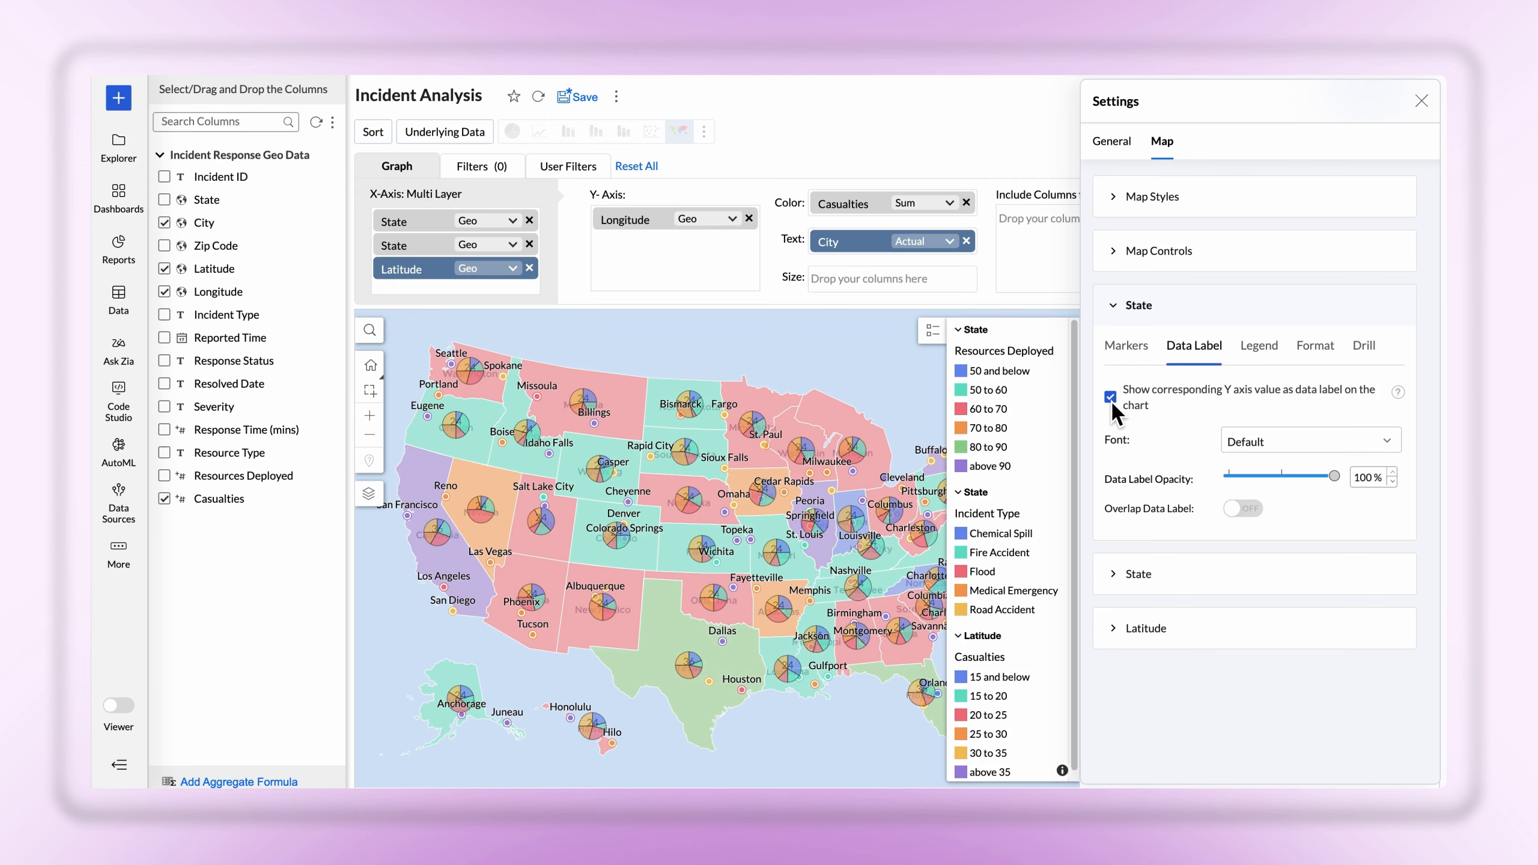
left_click(1375, 441)
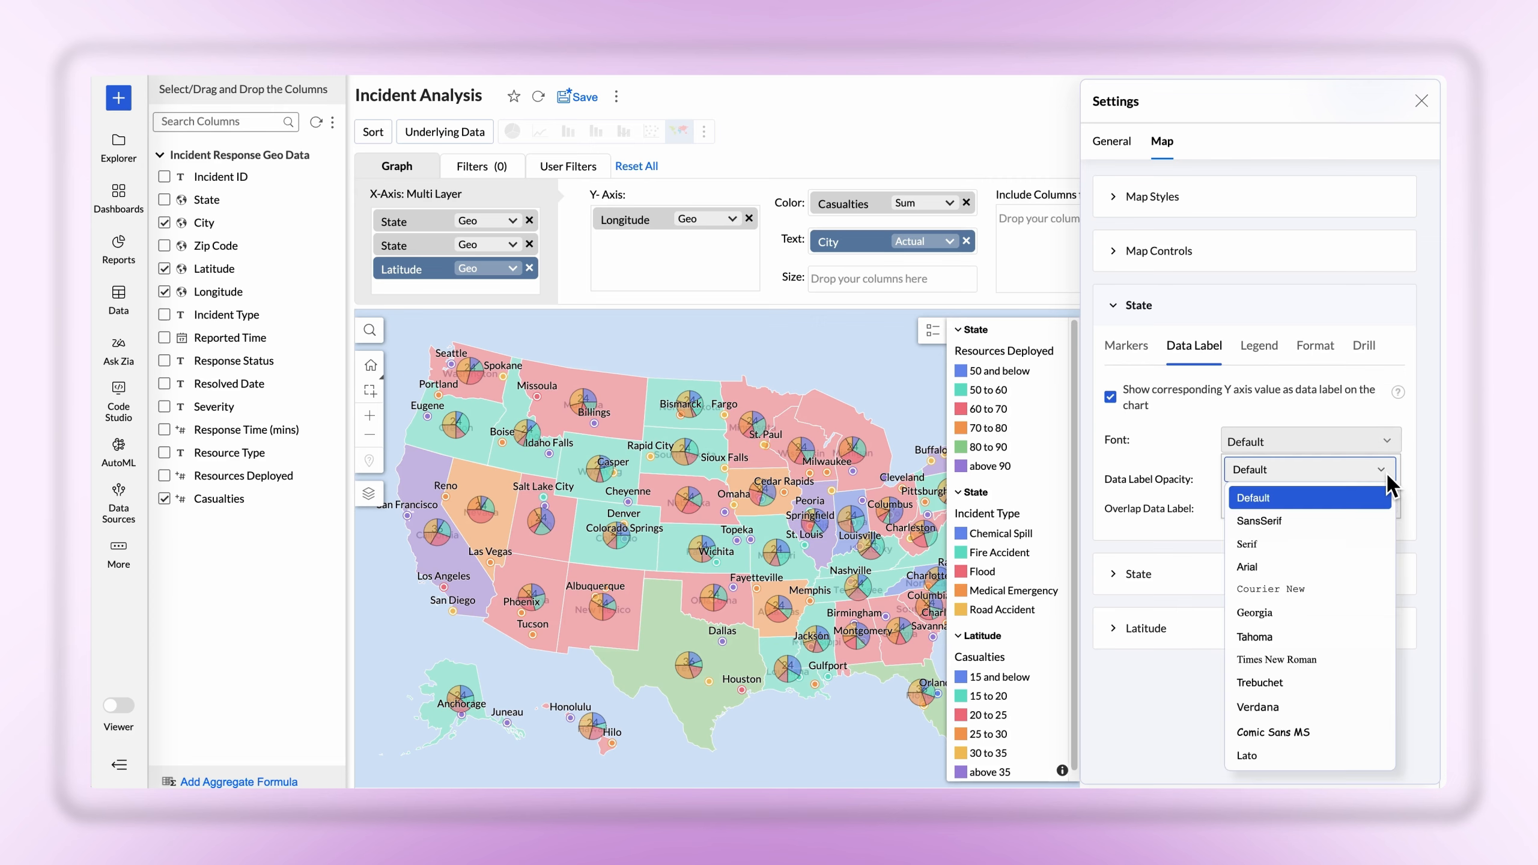
left_click(1389, 442)
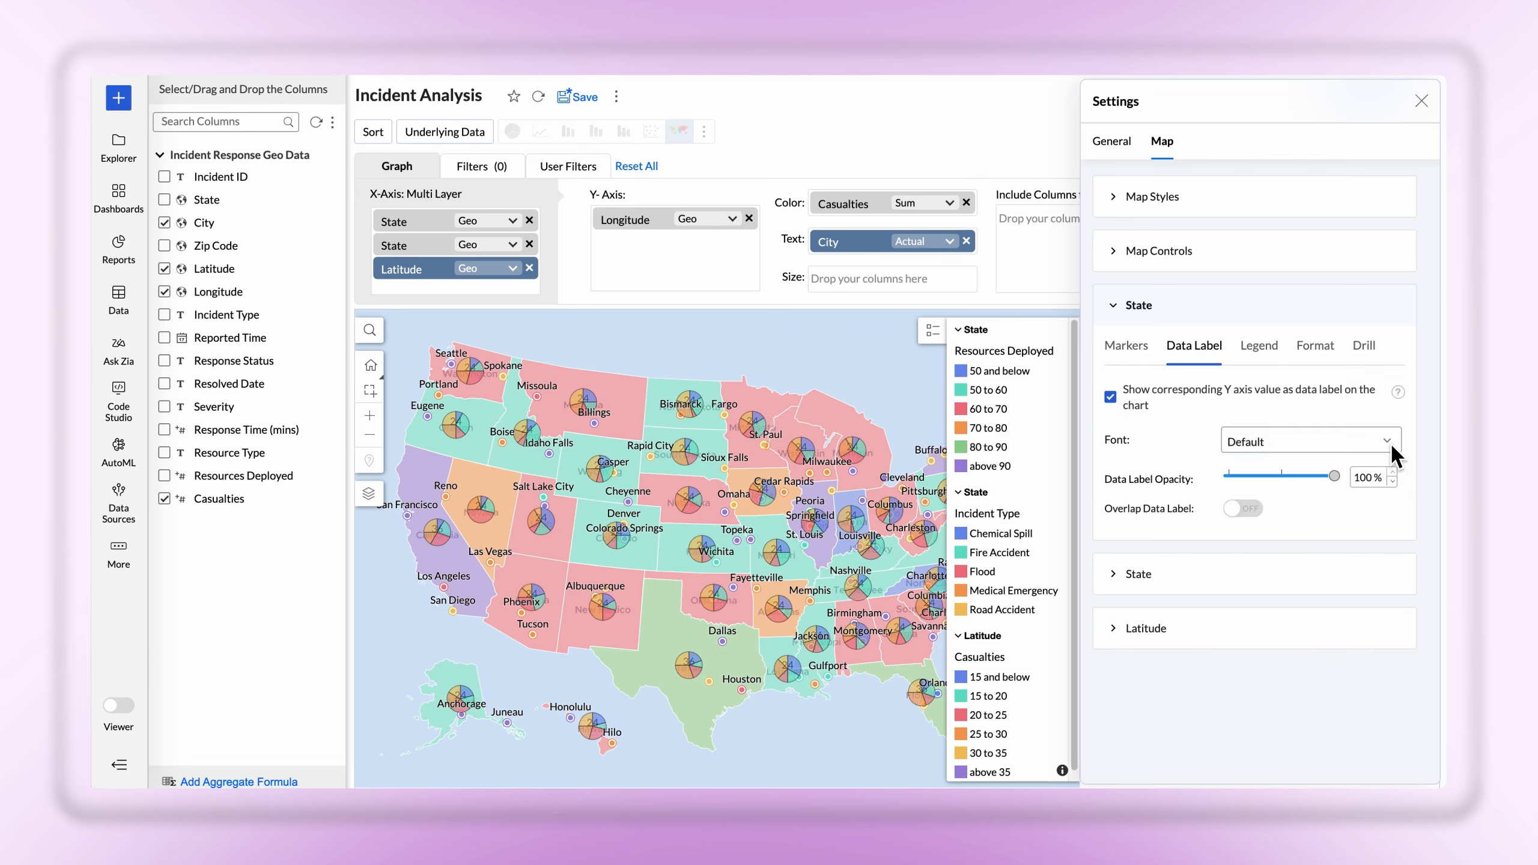
Set the first State layer's data label opacity to 100% and allow its data labels to overlap
left_click(1283, 477)
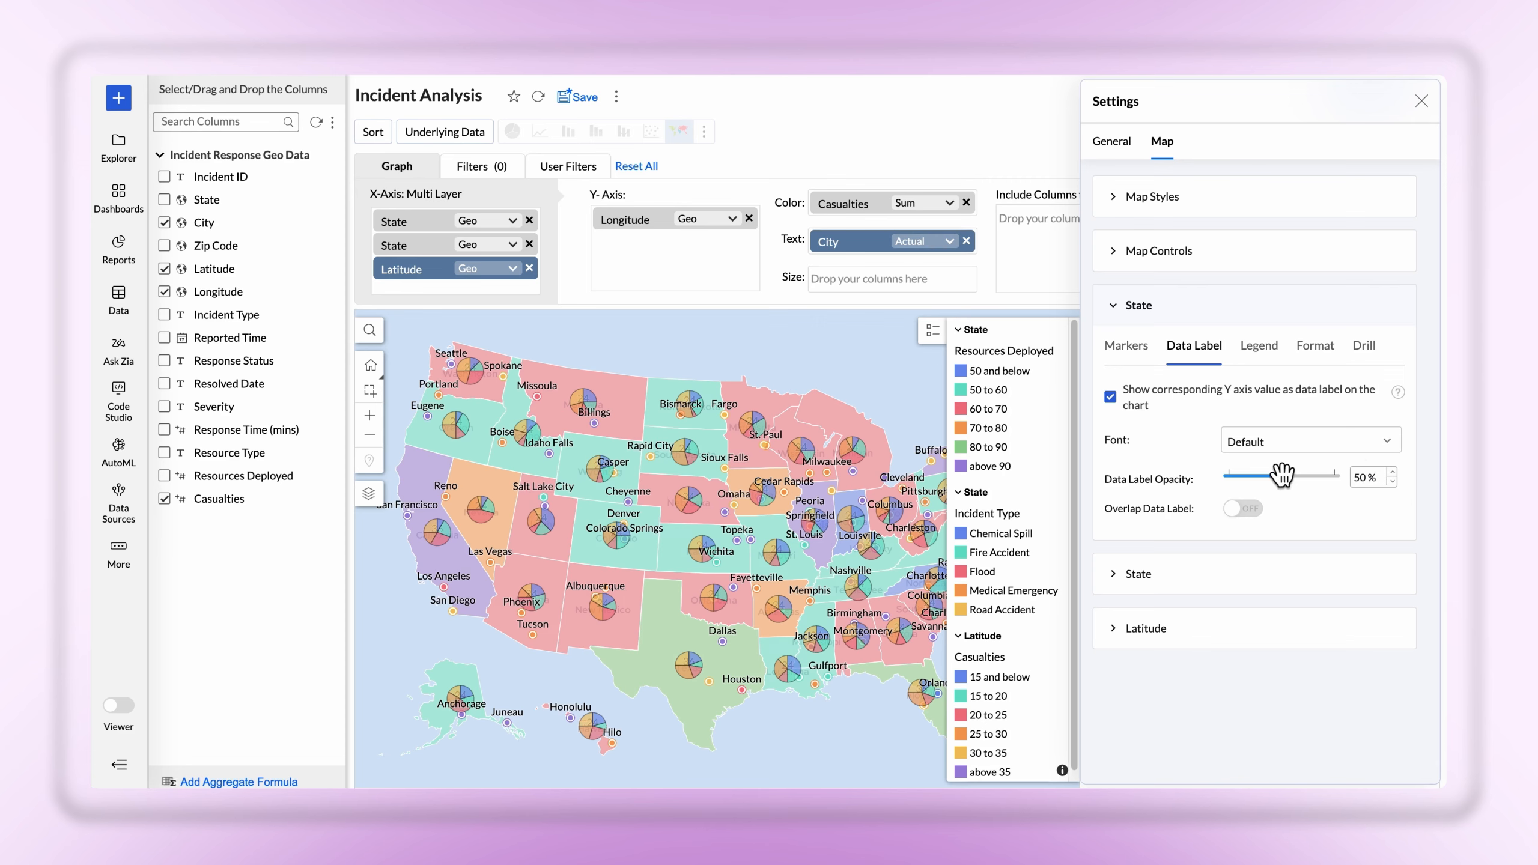
left_click(1336, 476)
left_click(1245, 509)
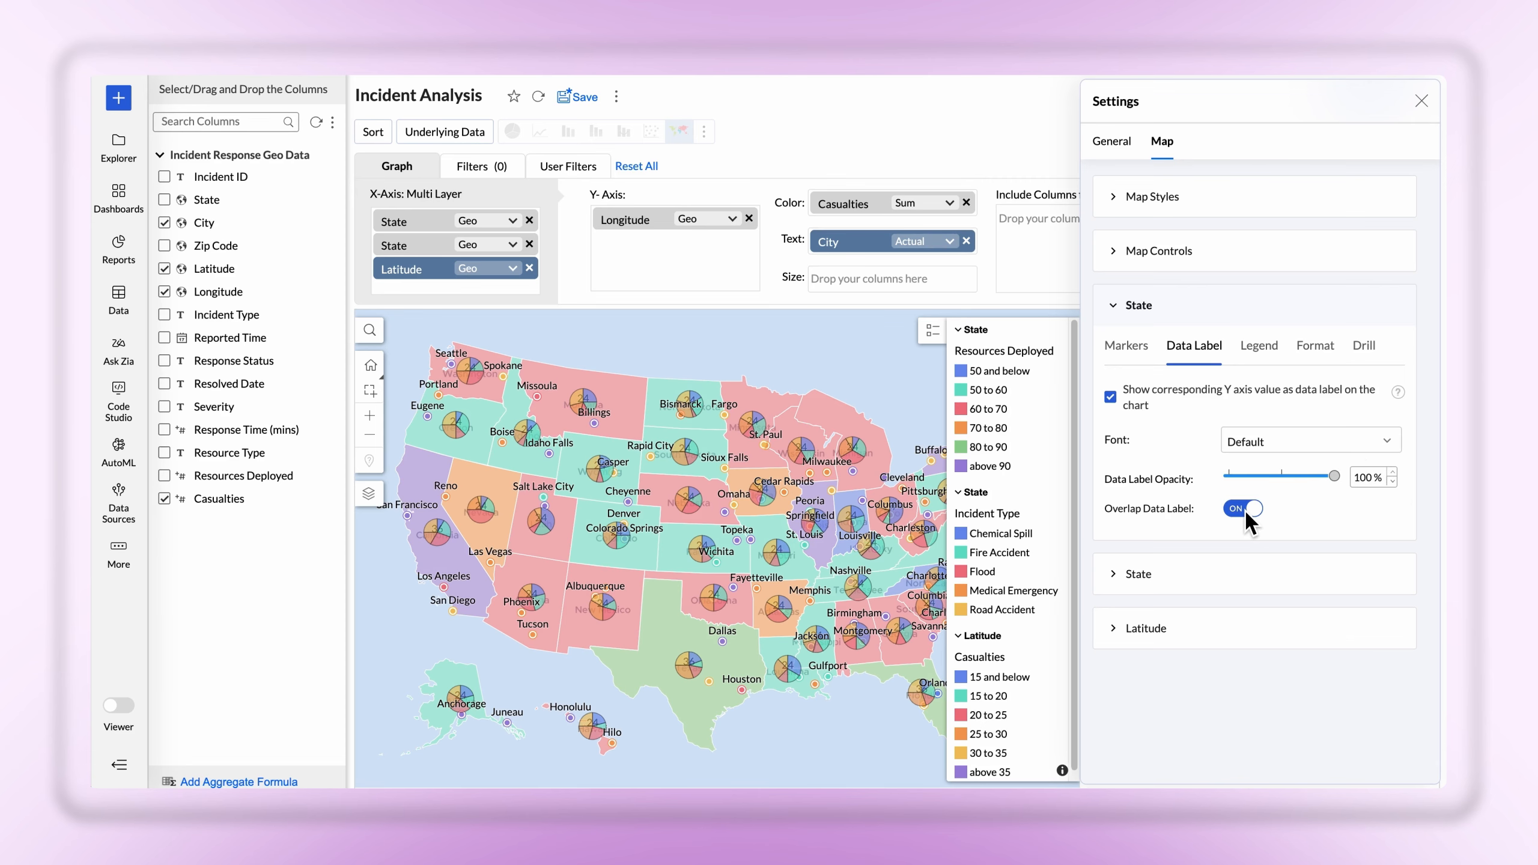
Explore the legend position, title and font options of the first State layer
left_click(1263, 347)
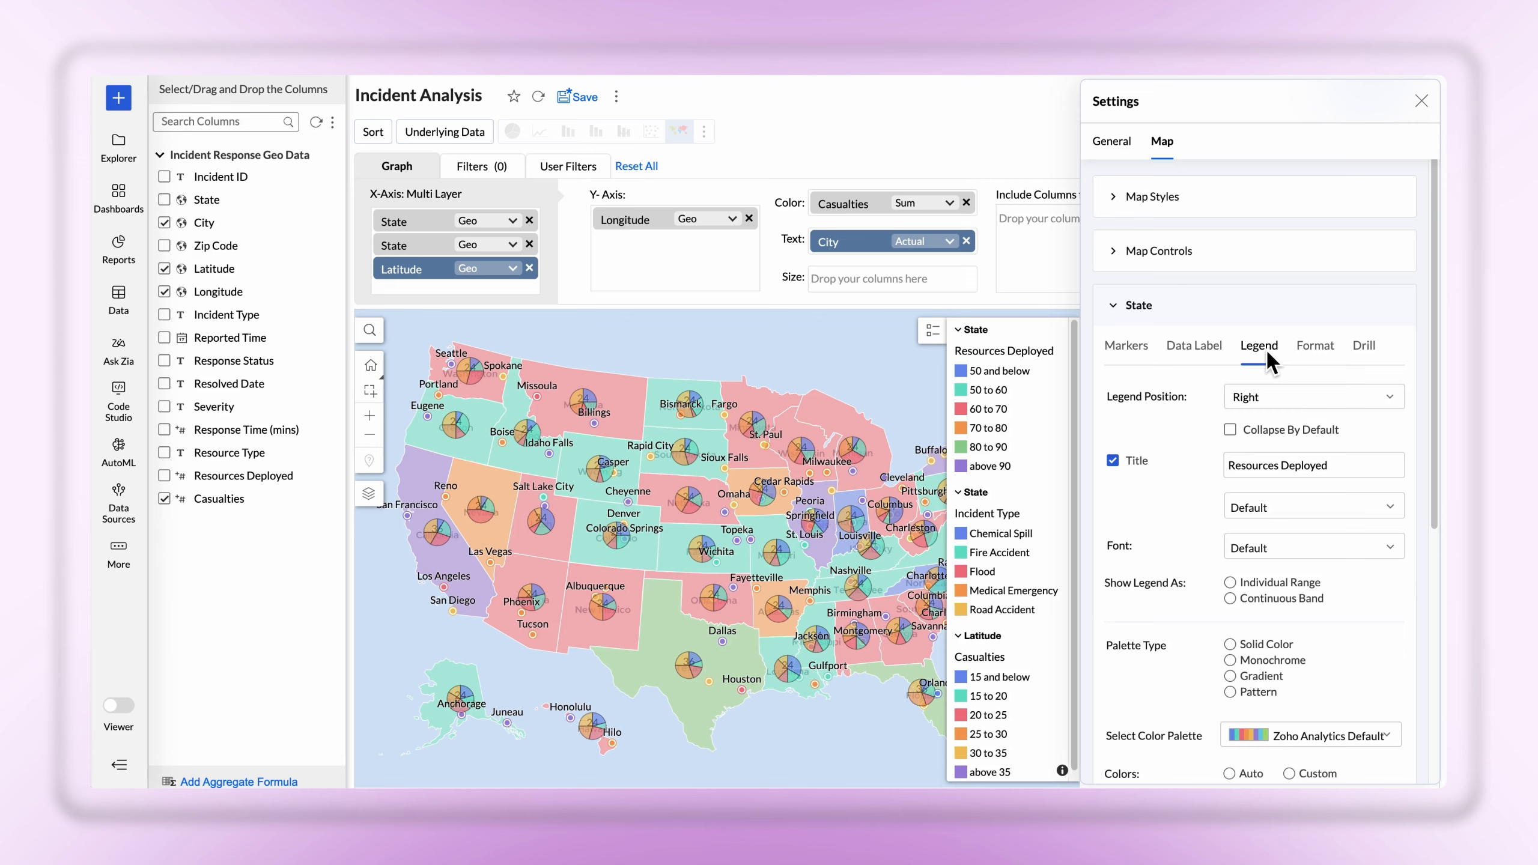
left_click(1360, 391)
left_click(1360, 390)
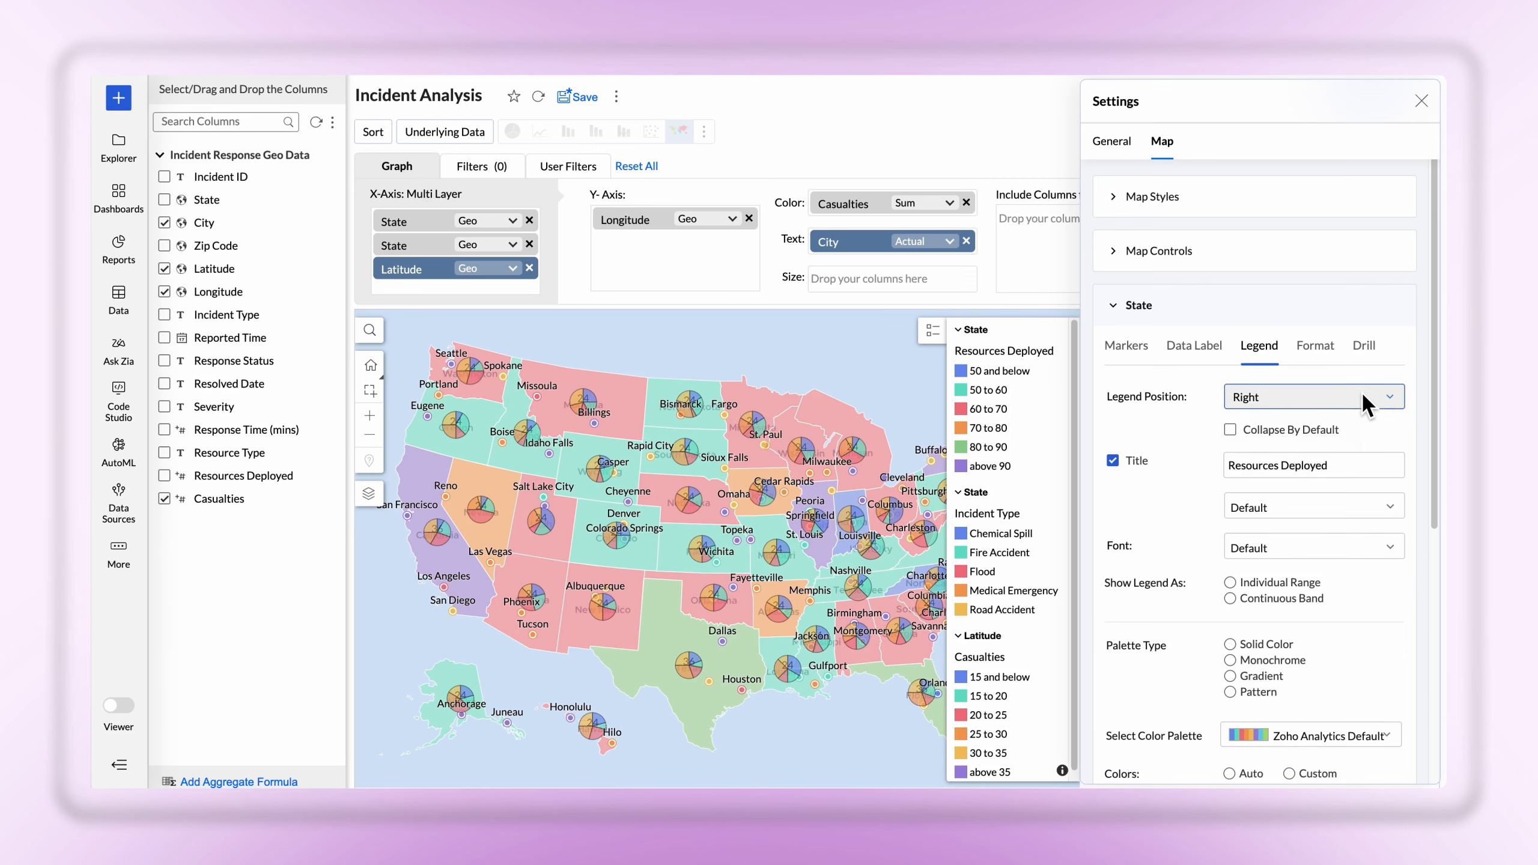
left_click(1114, 460)
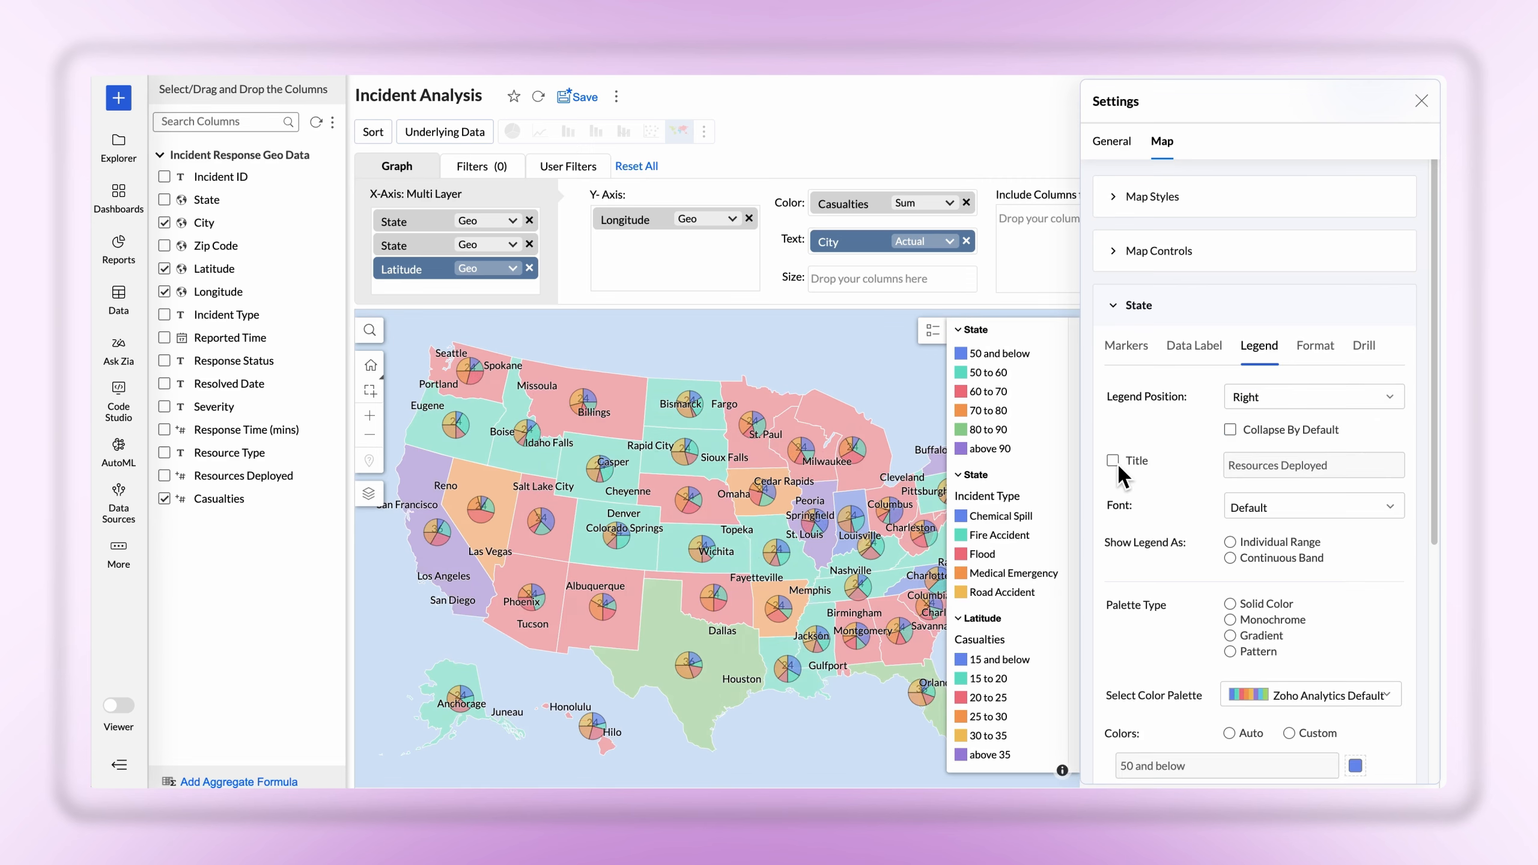
left_click(1113, 461)
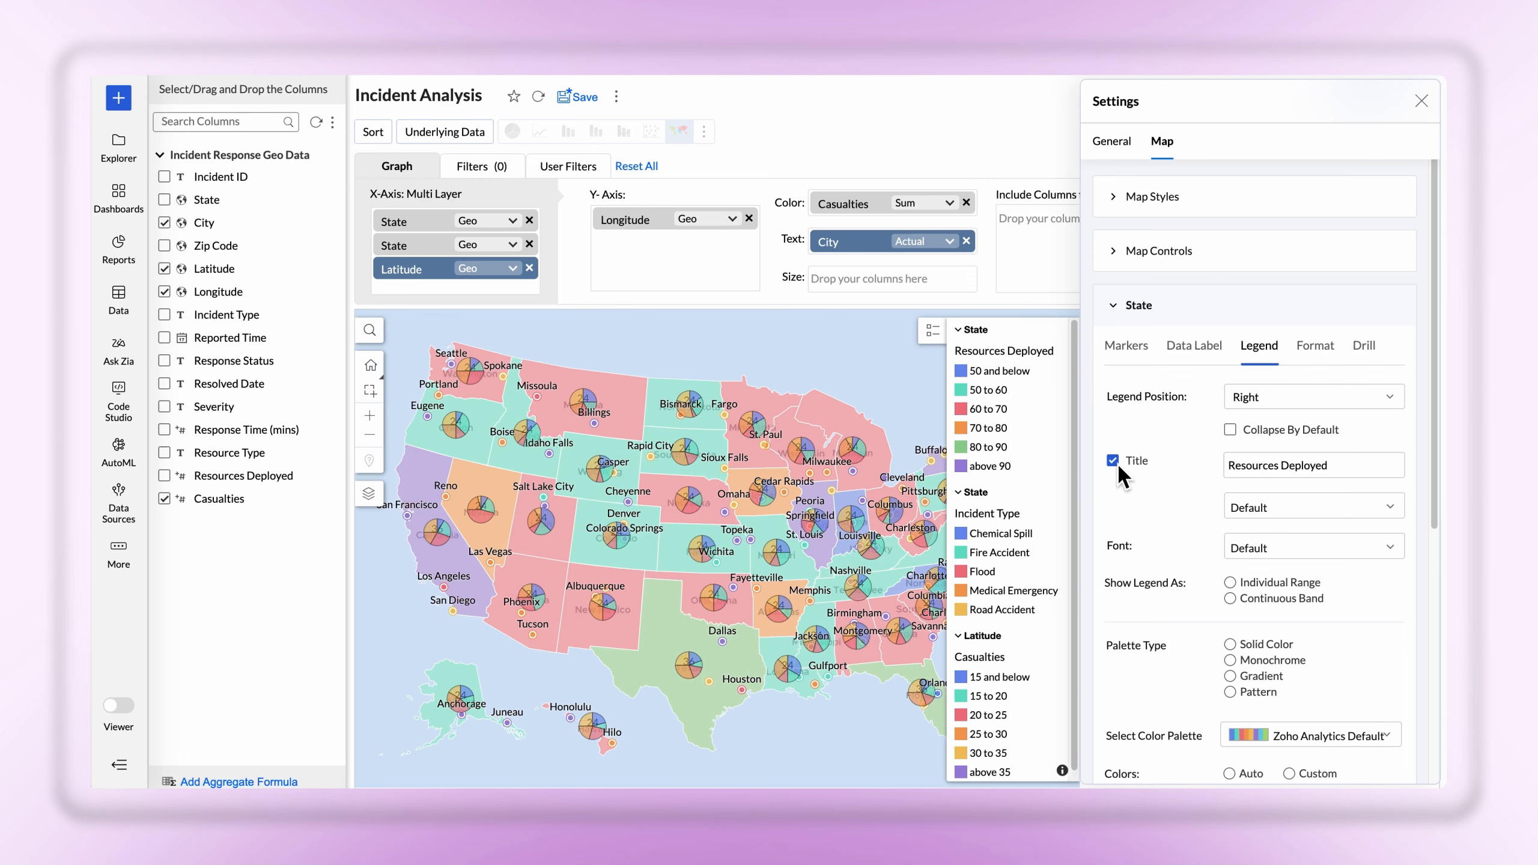
left_click(1393, 548)
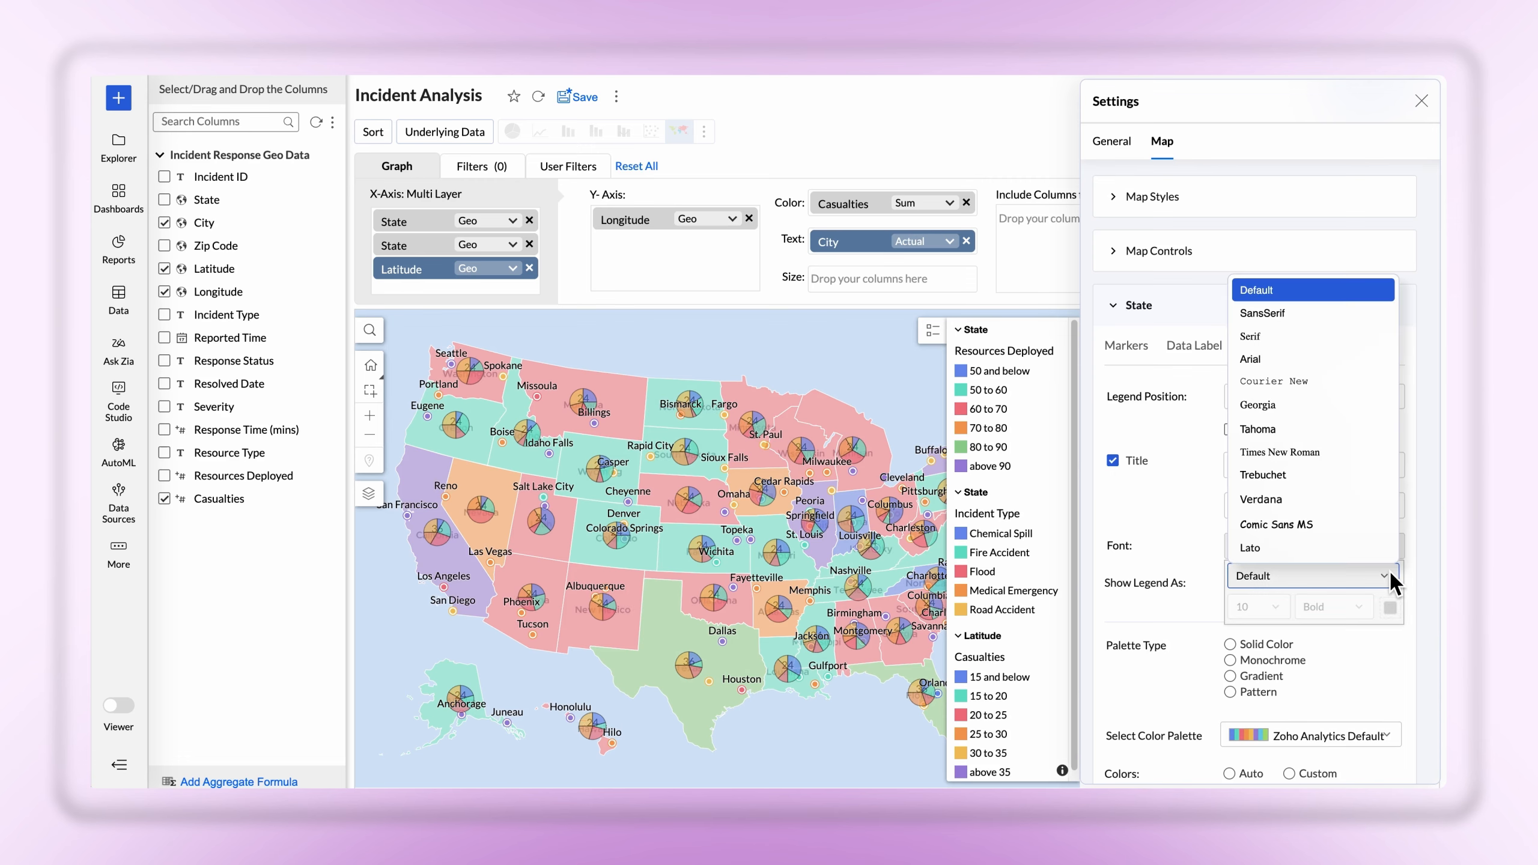
left_click(1389, 576)
Set the first State layer's palette type to Solid Color, trying the Zoho Analytics Light palette before restoring Zoho Analytics Default
scroll(1389, 558, "down", 3)
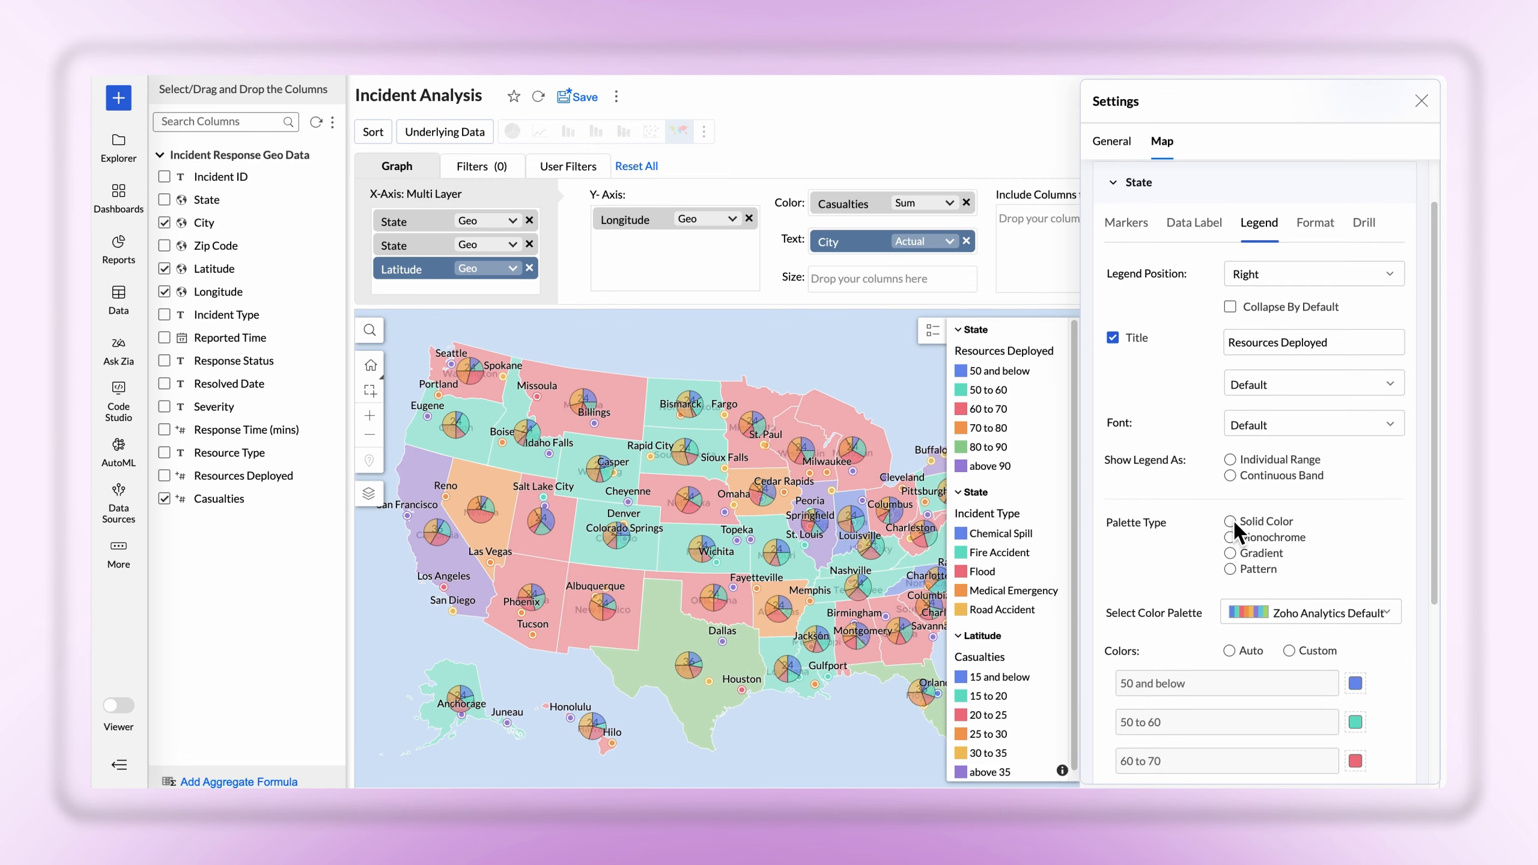
left_click(1233, 521)
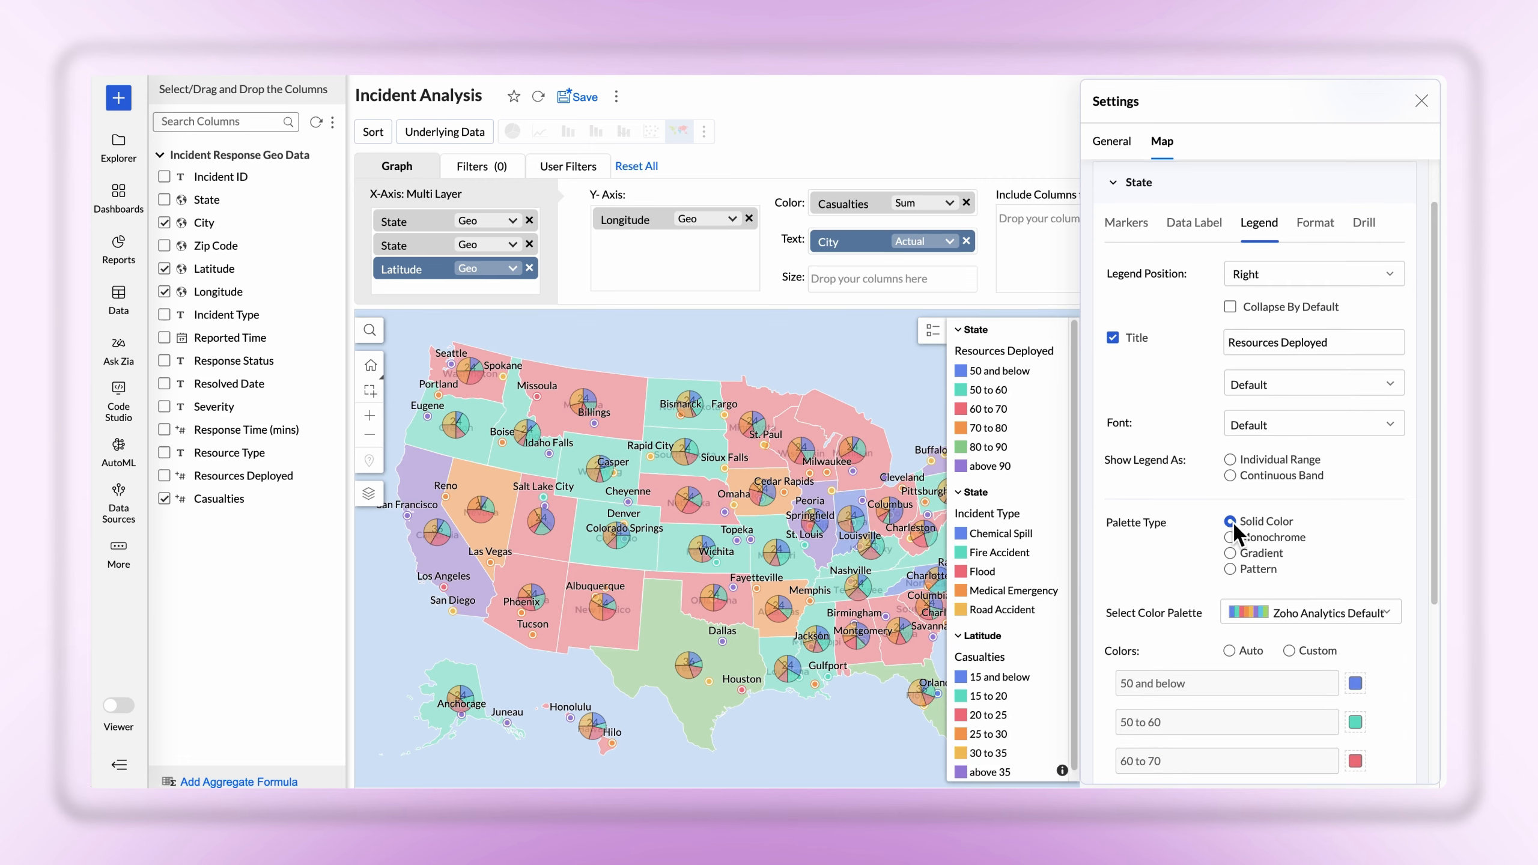
left_click(1386, 612)
left_click(1375, 521)
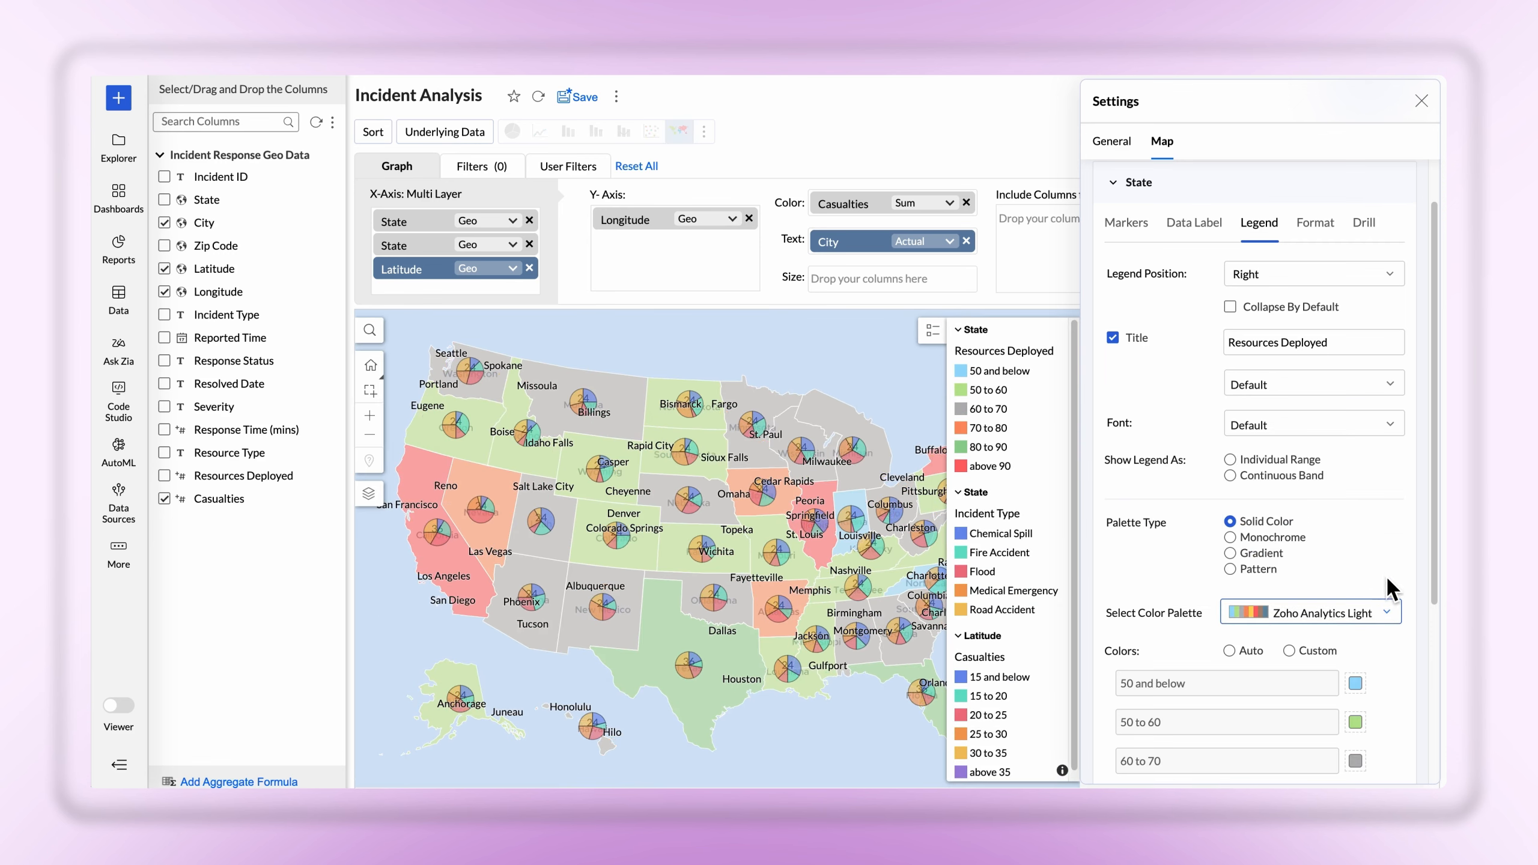
left_click(1385, 612)
left_click(1352, 456)
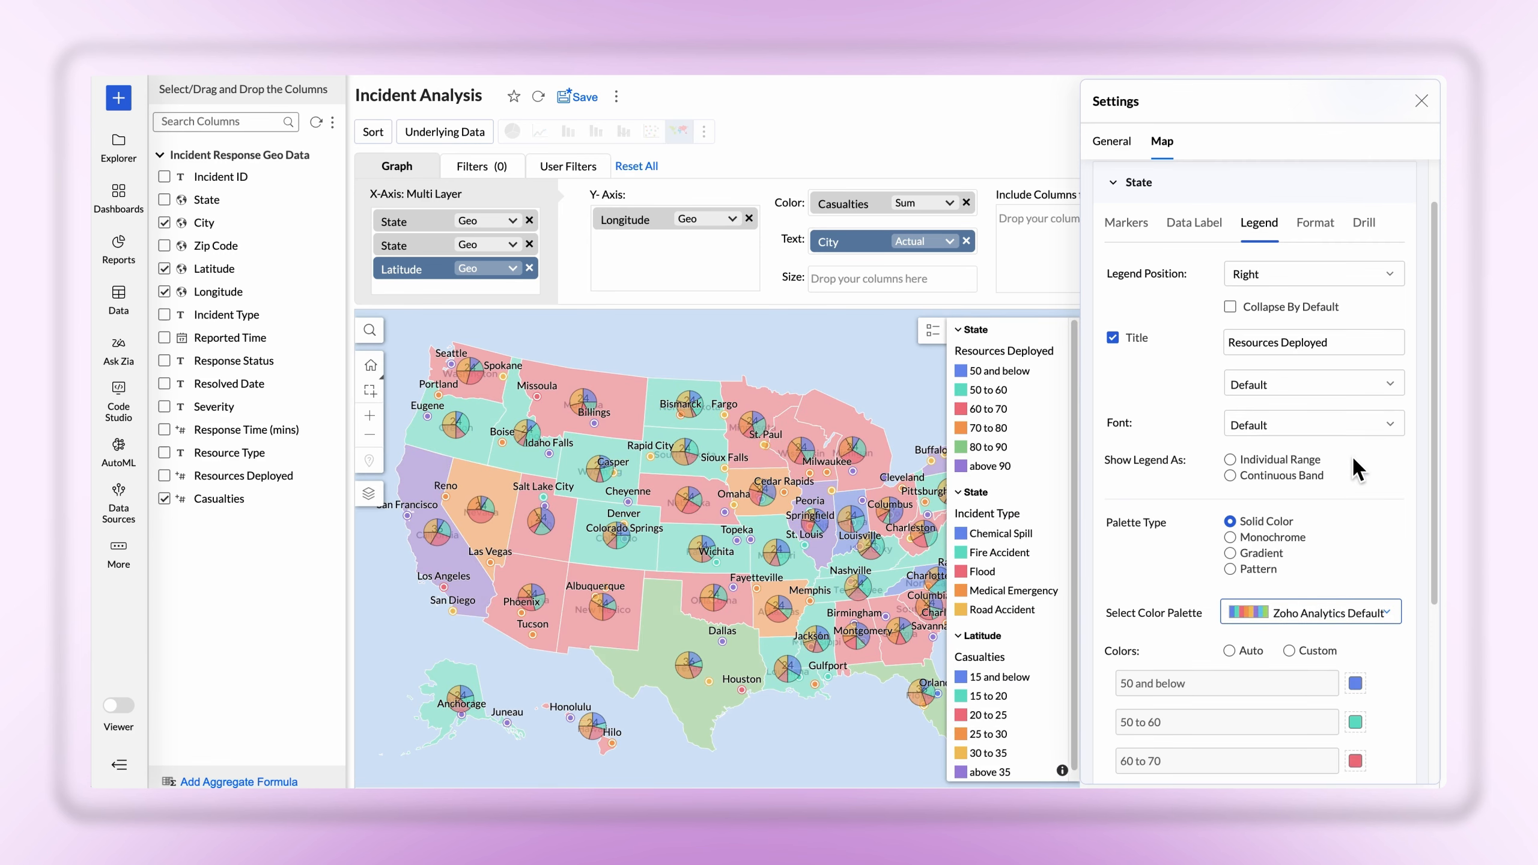
scroll(1353, 459, "down", 3)
scroll(1382, 642, "up", 4)
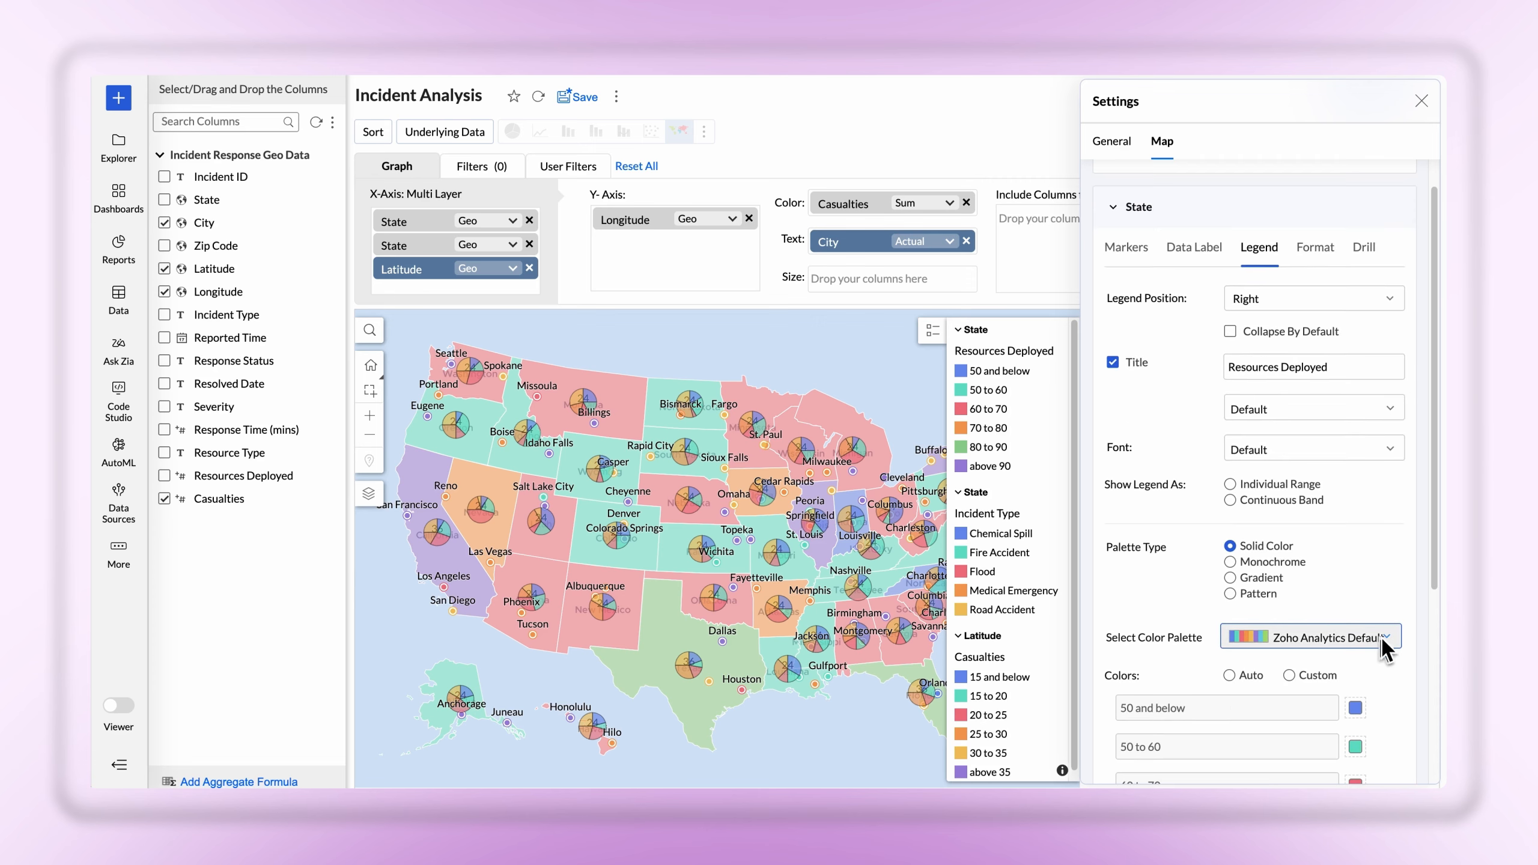
Format the first State layer's Resources Deployed column with no units, International System display and no thousand separator
left_click(1317, 249)
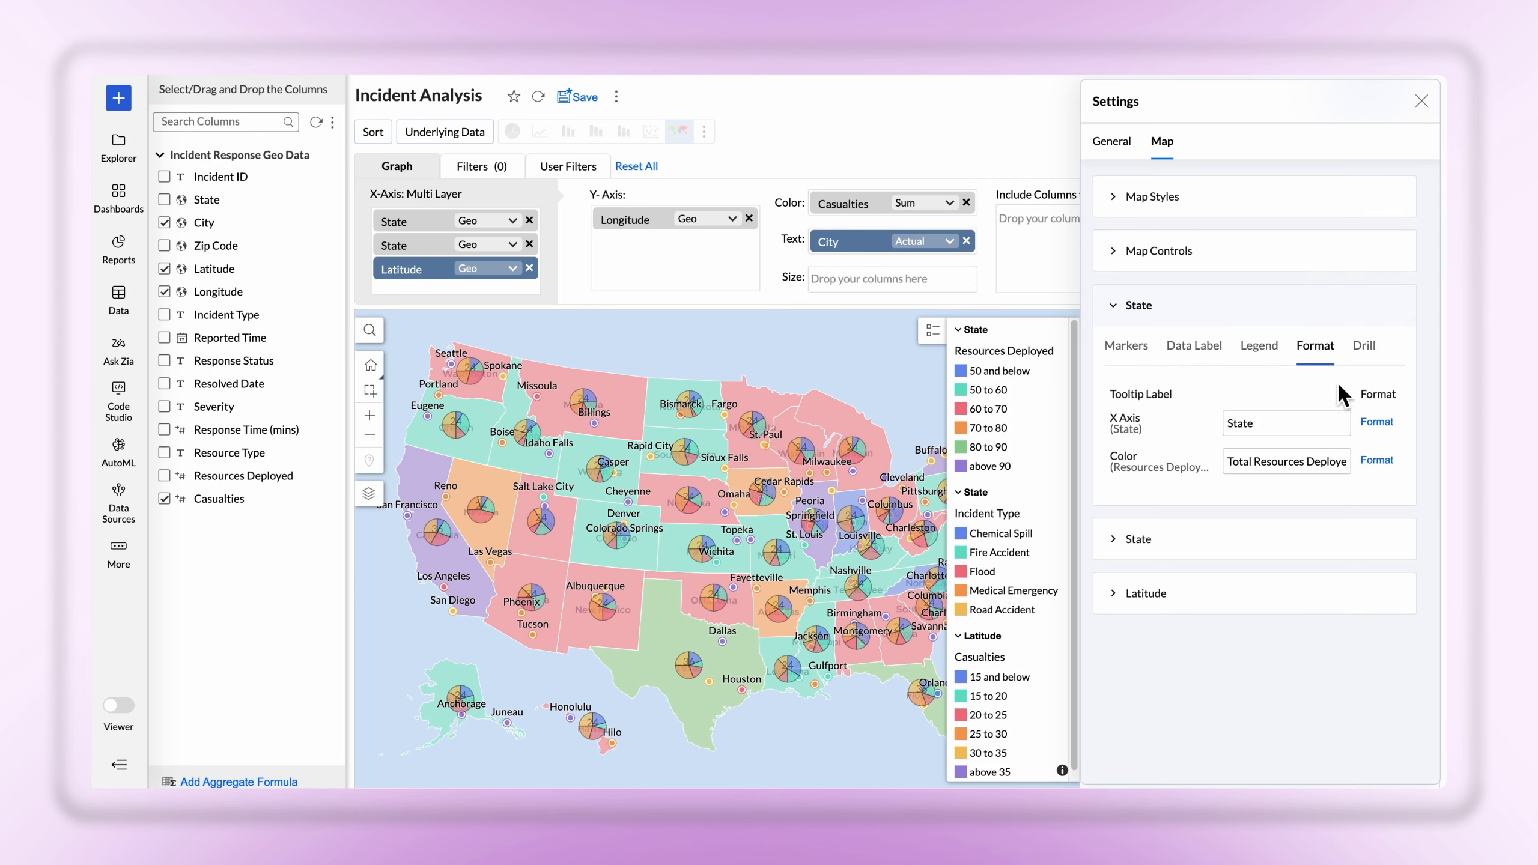
left_click(1377, 460)
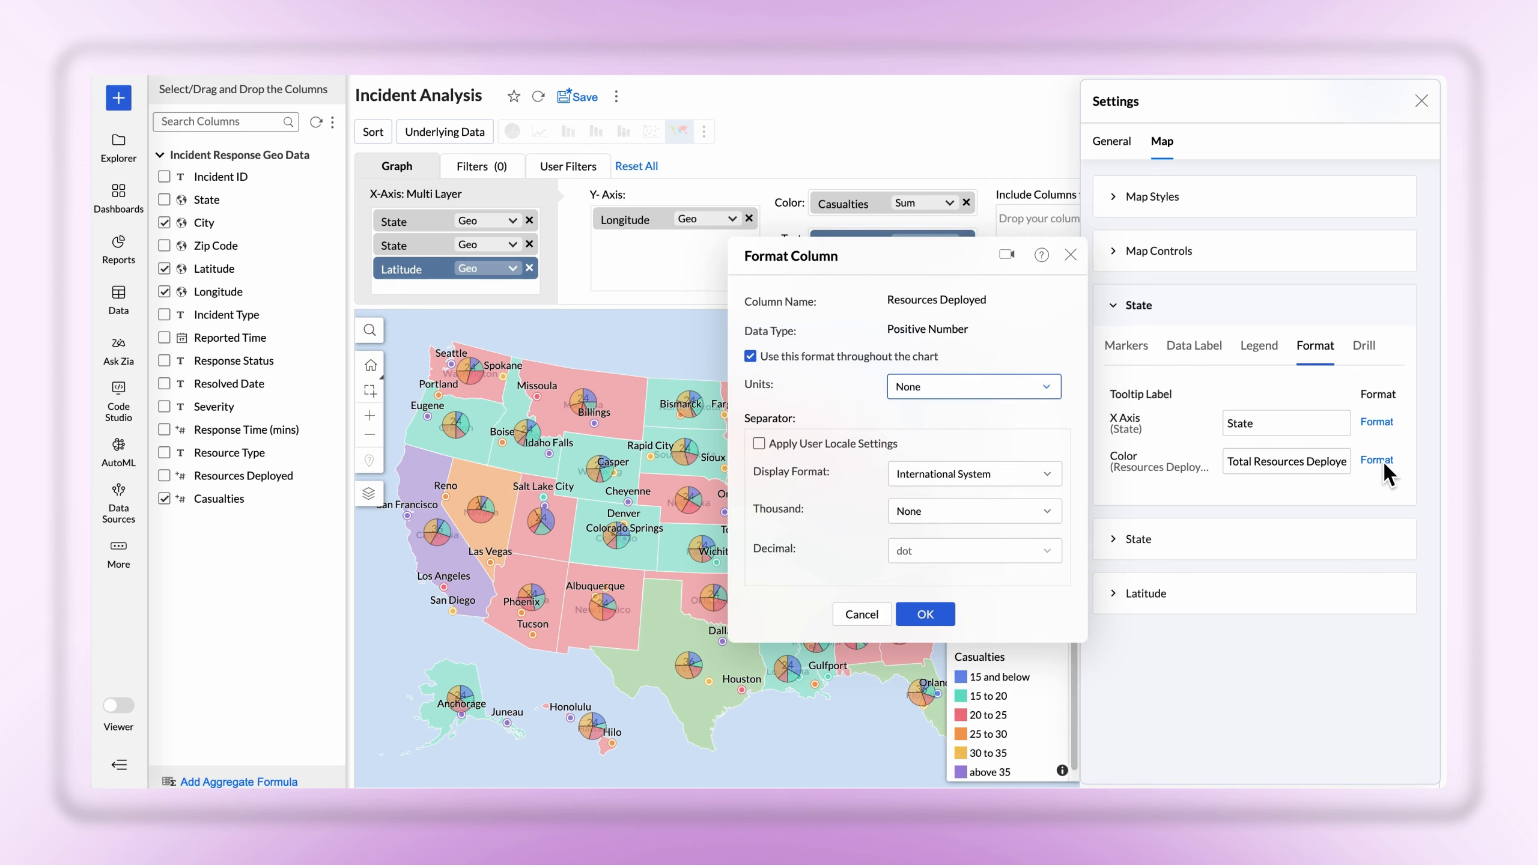
left_click(1042, 388)
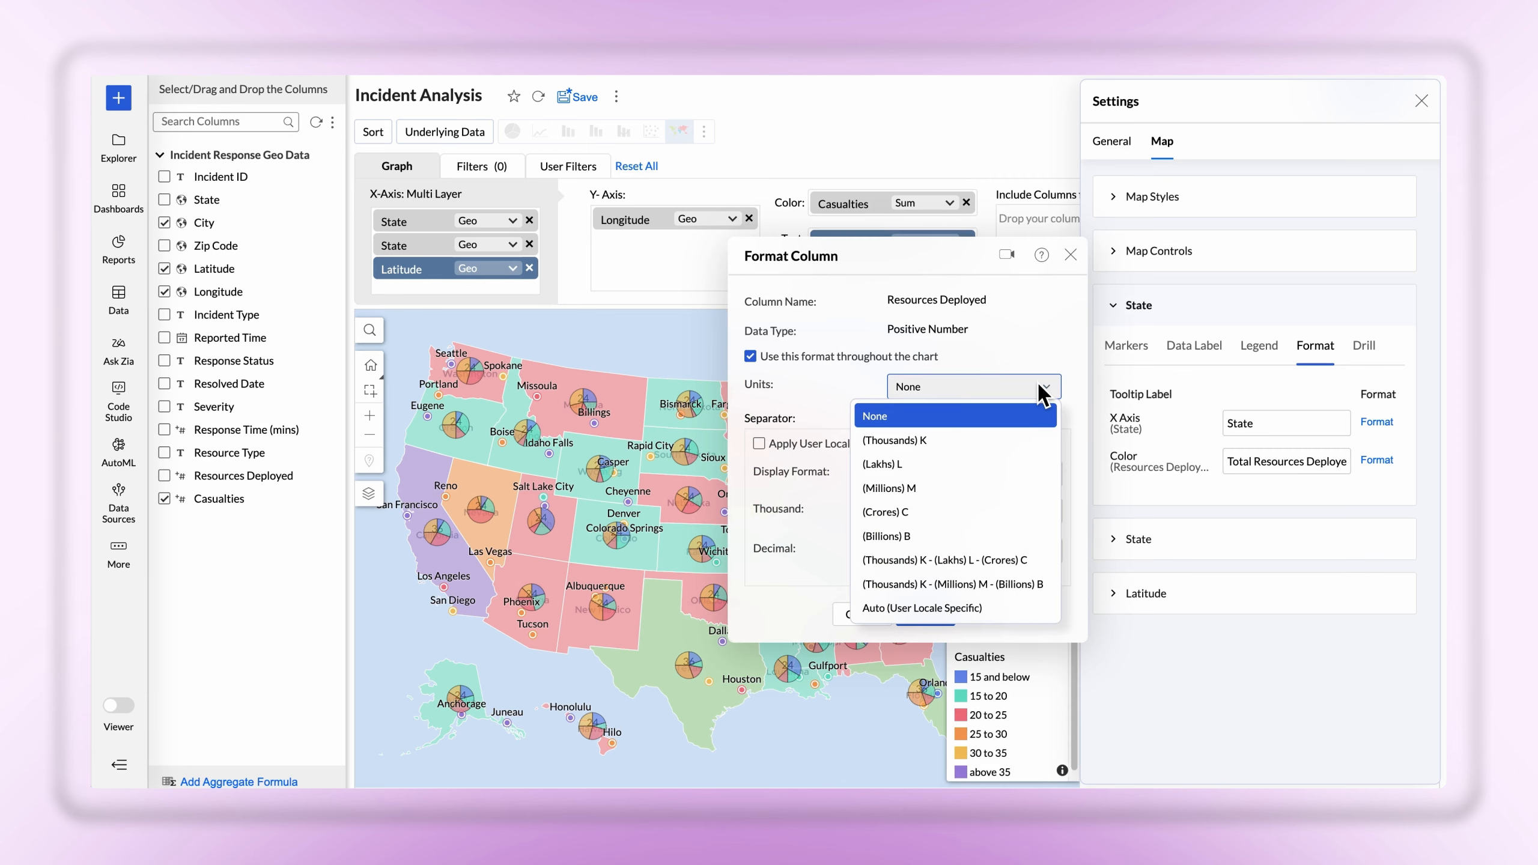
left_click(1046, 409)
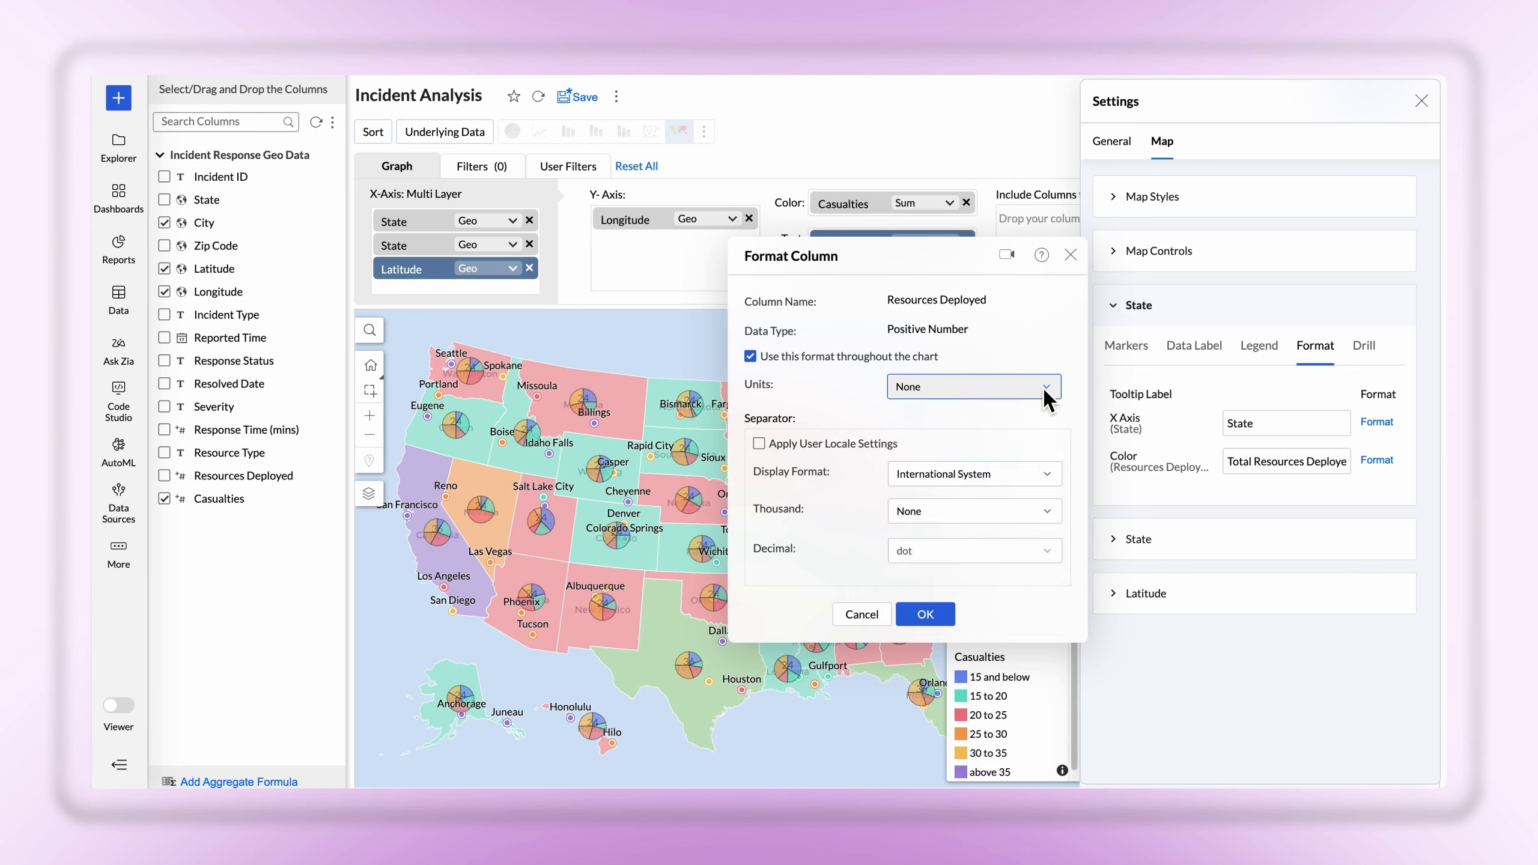
left_click(1054, 481)
left_click(1055, 482)
left_click(1049, 514)
left_click(1047, 512)
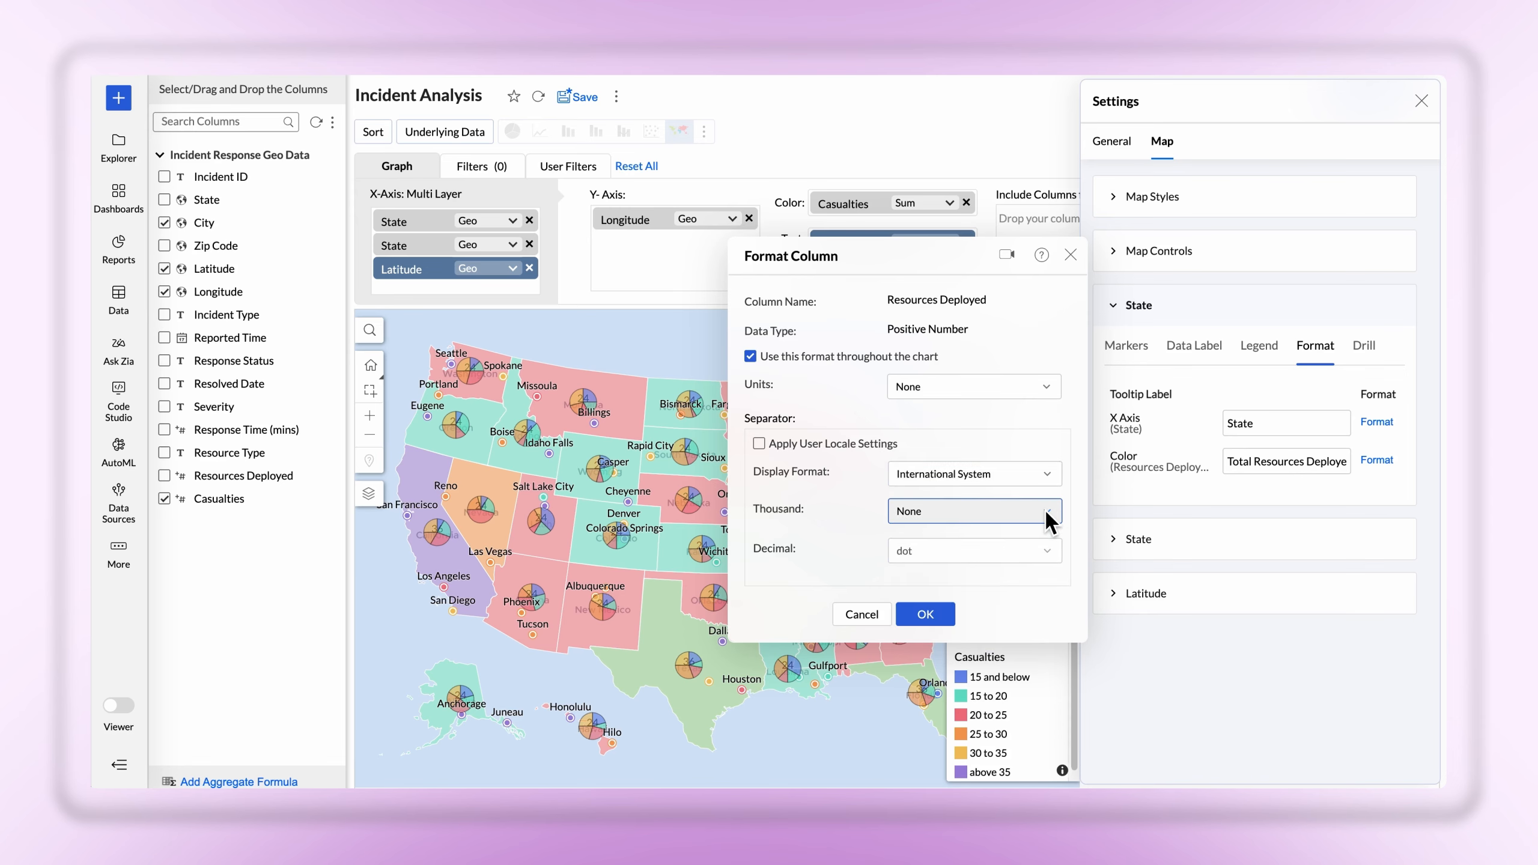
left_click(925, 615)
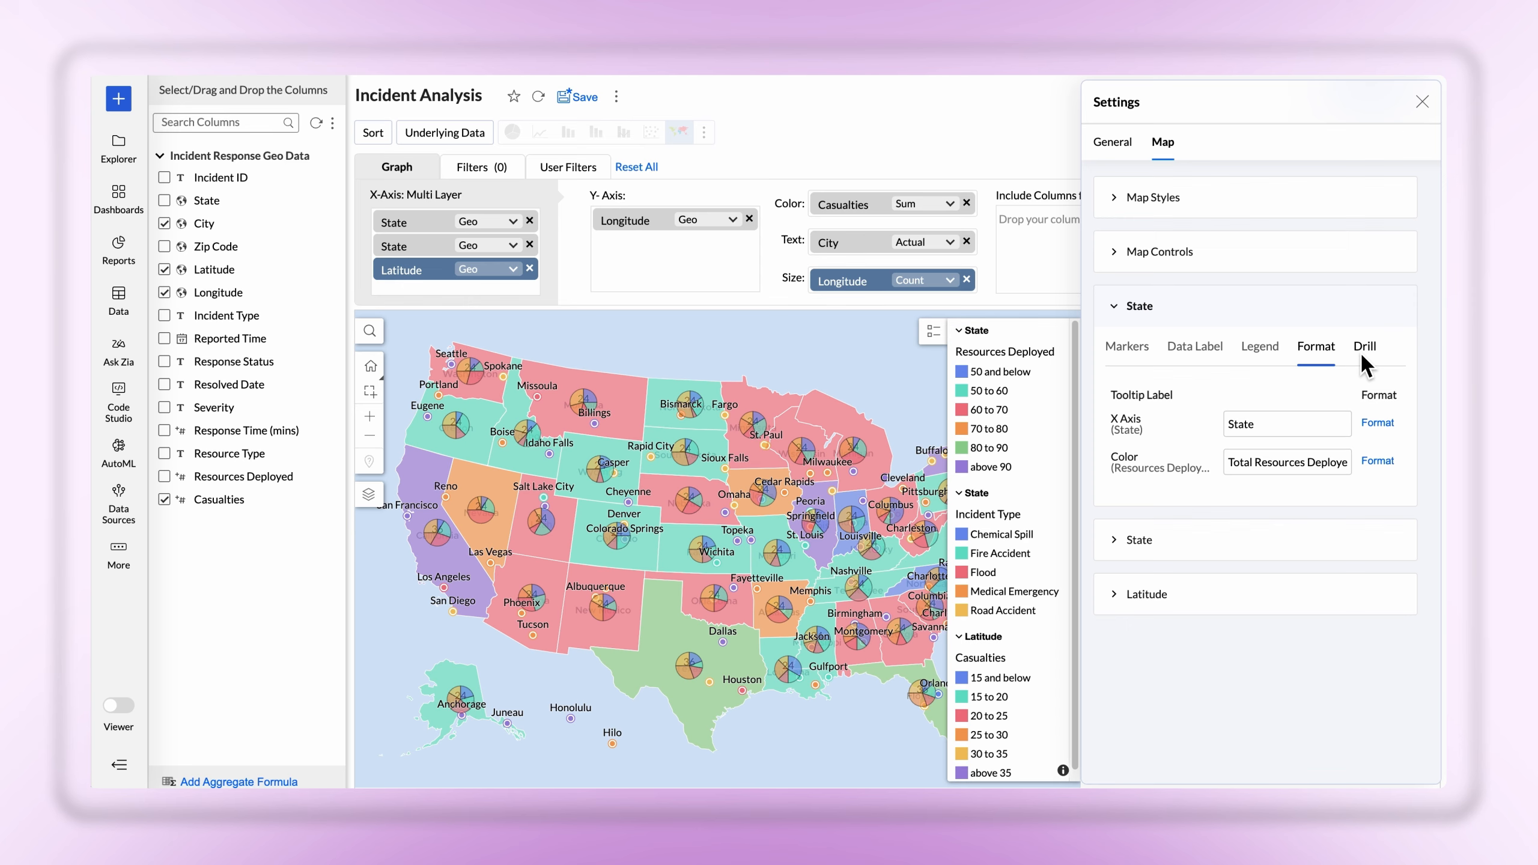
Enable drill down for the first State layer and close the settings
left_click(1365, 351)
left_click(1121, 394)
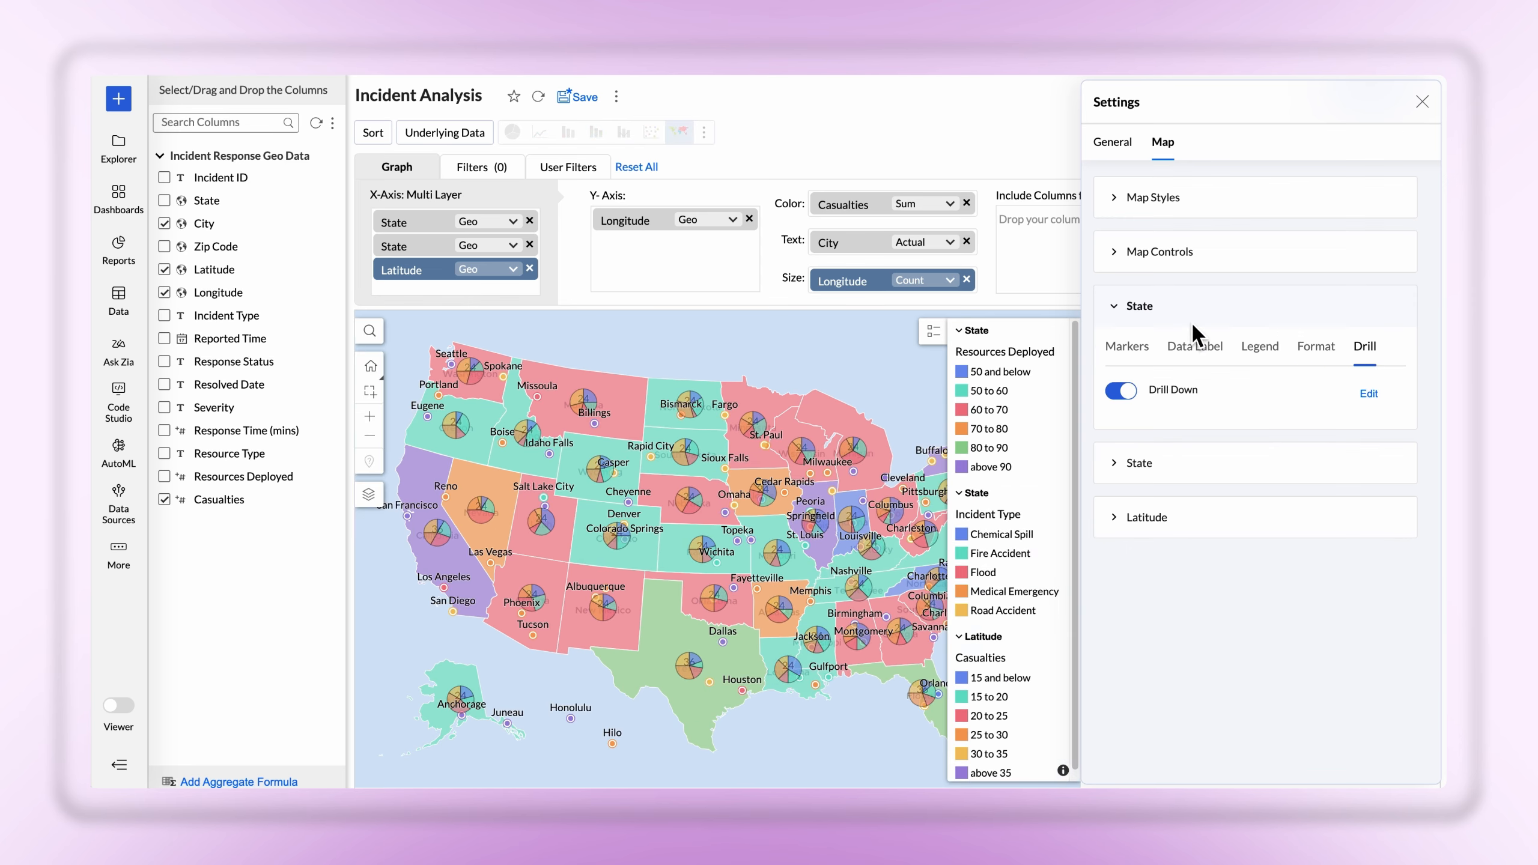
left_click(1425, 101)
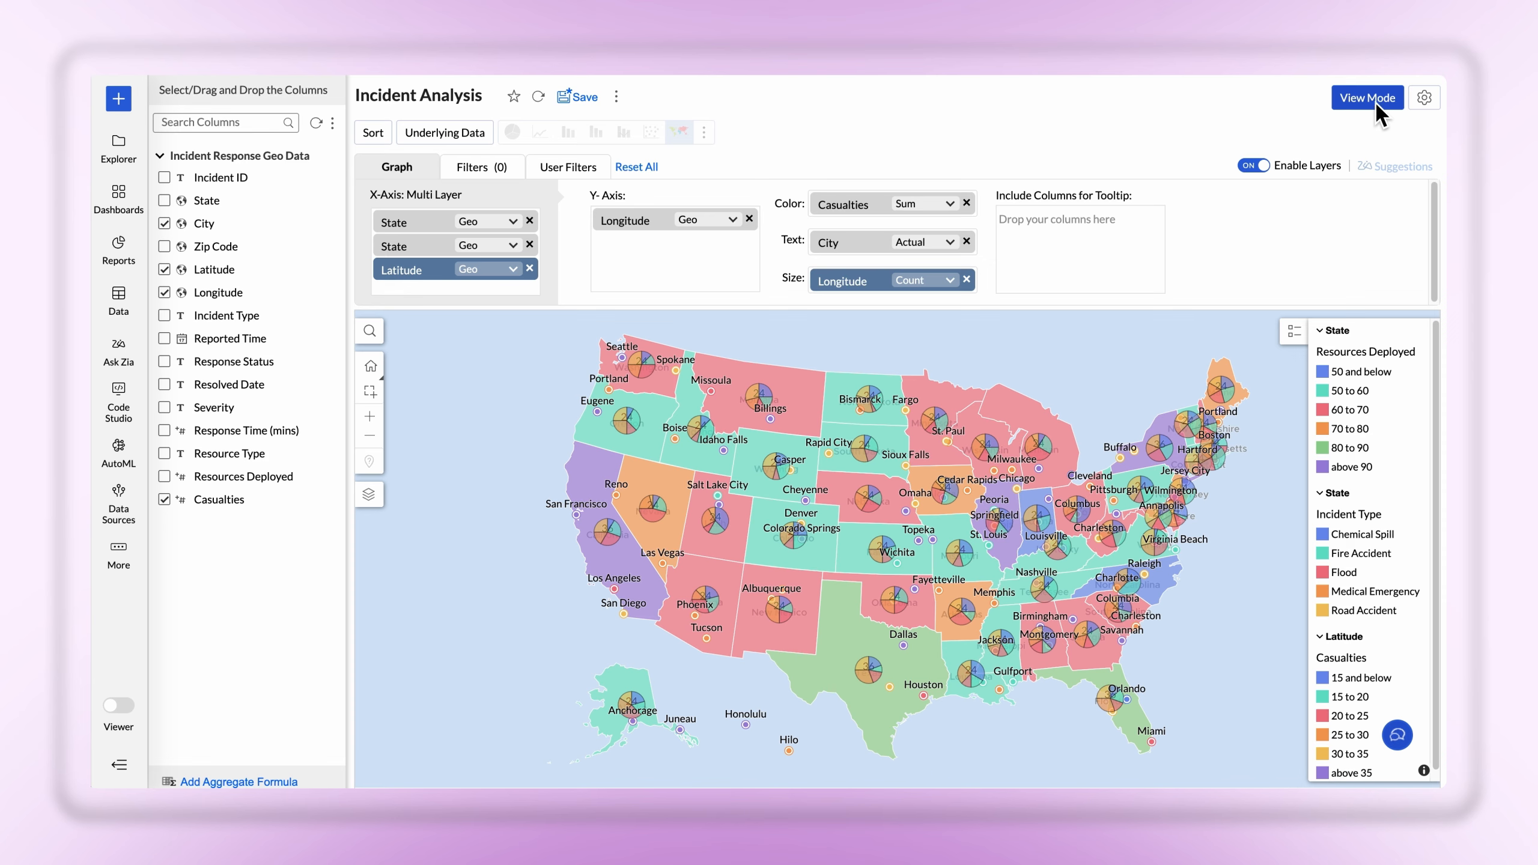
Switch the report to view mode and drill down into Missouri by Incident Type
left_click(1369, 98)
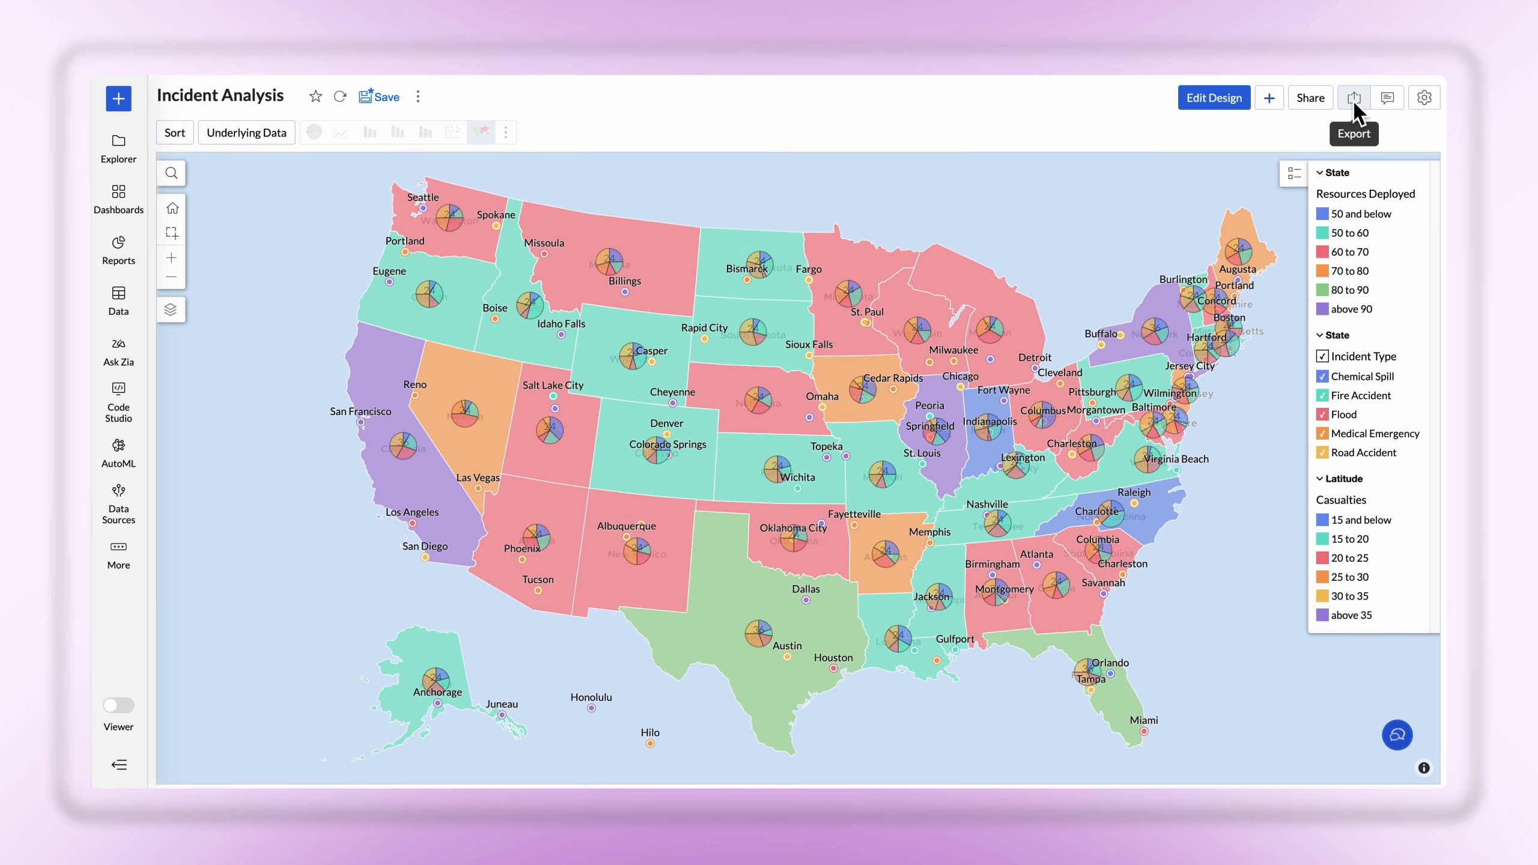
left_click(879, 430)
left_click(875, 402)
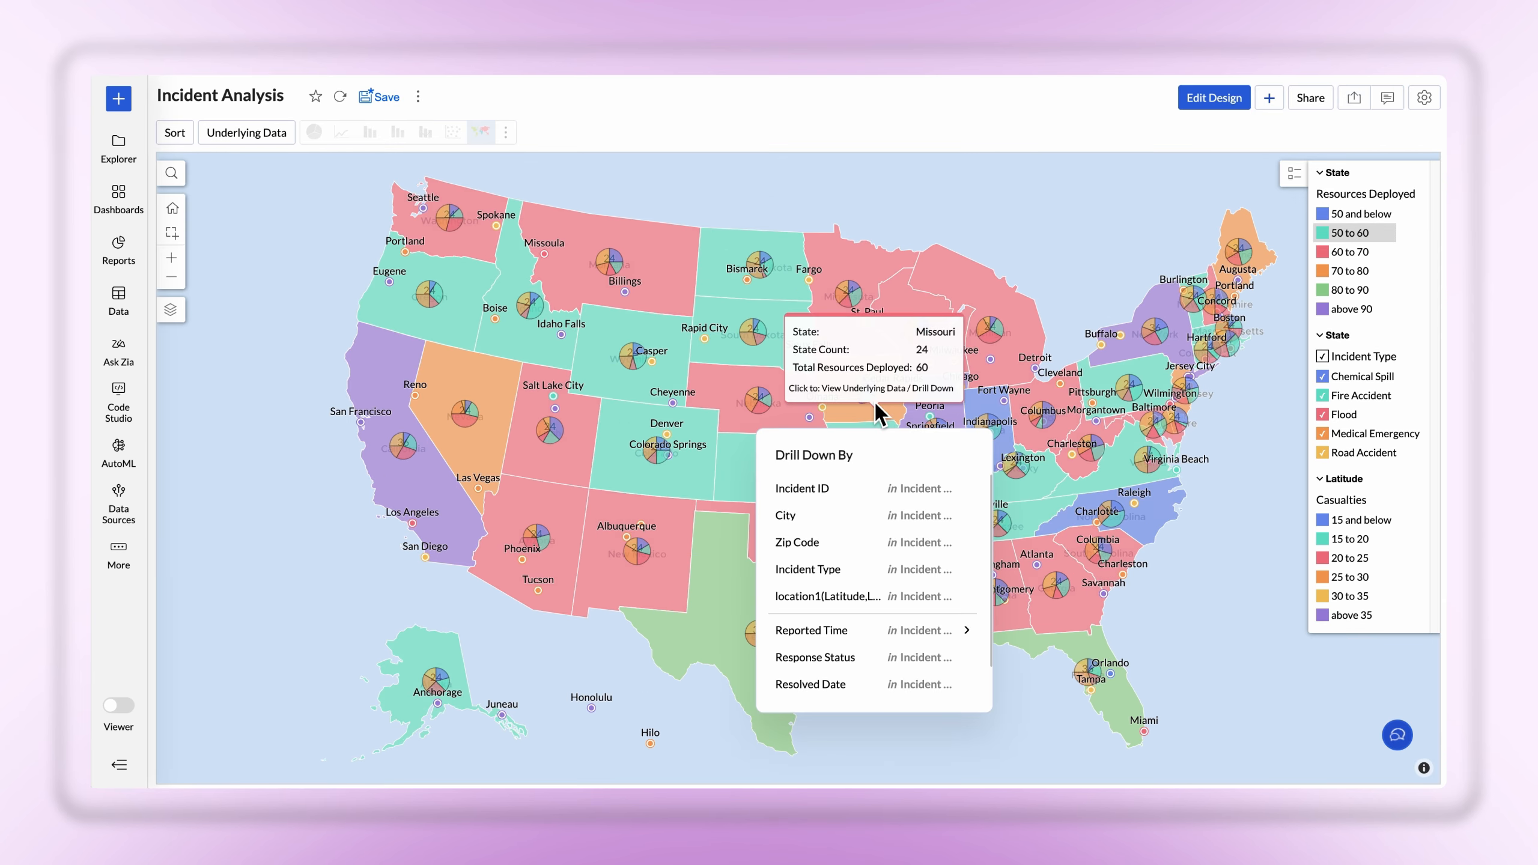
left_click(871, 567)
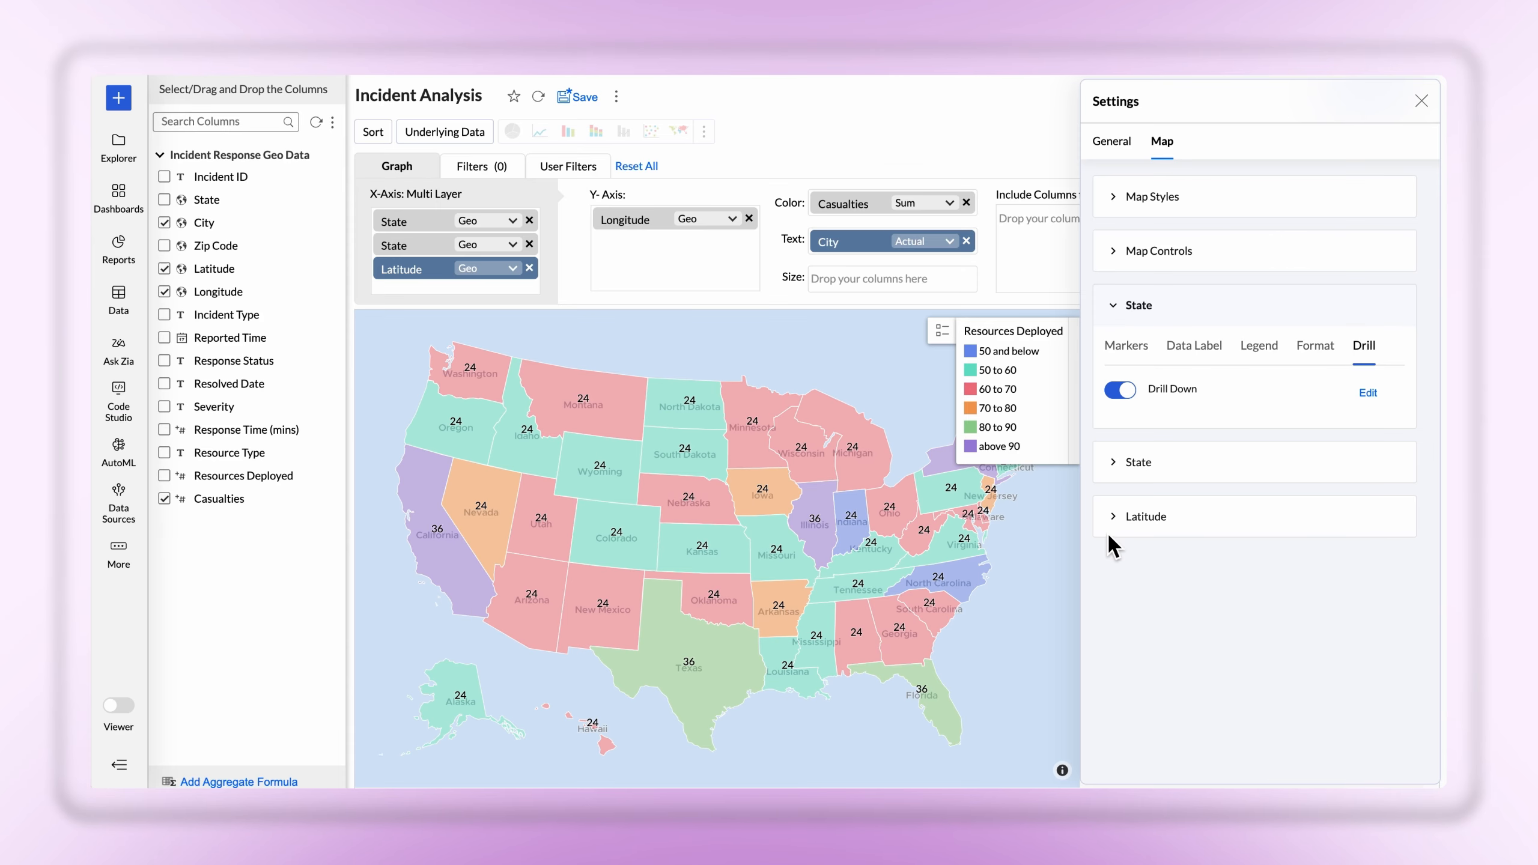
Change the Latitude layer's marker type, trying the plain pin styles before picking the outlined pin with a circular center
left_click(1114, 518)
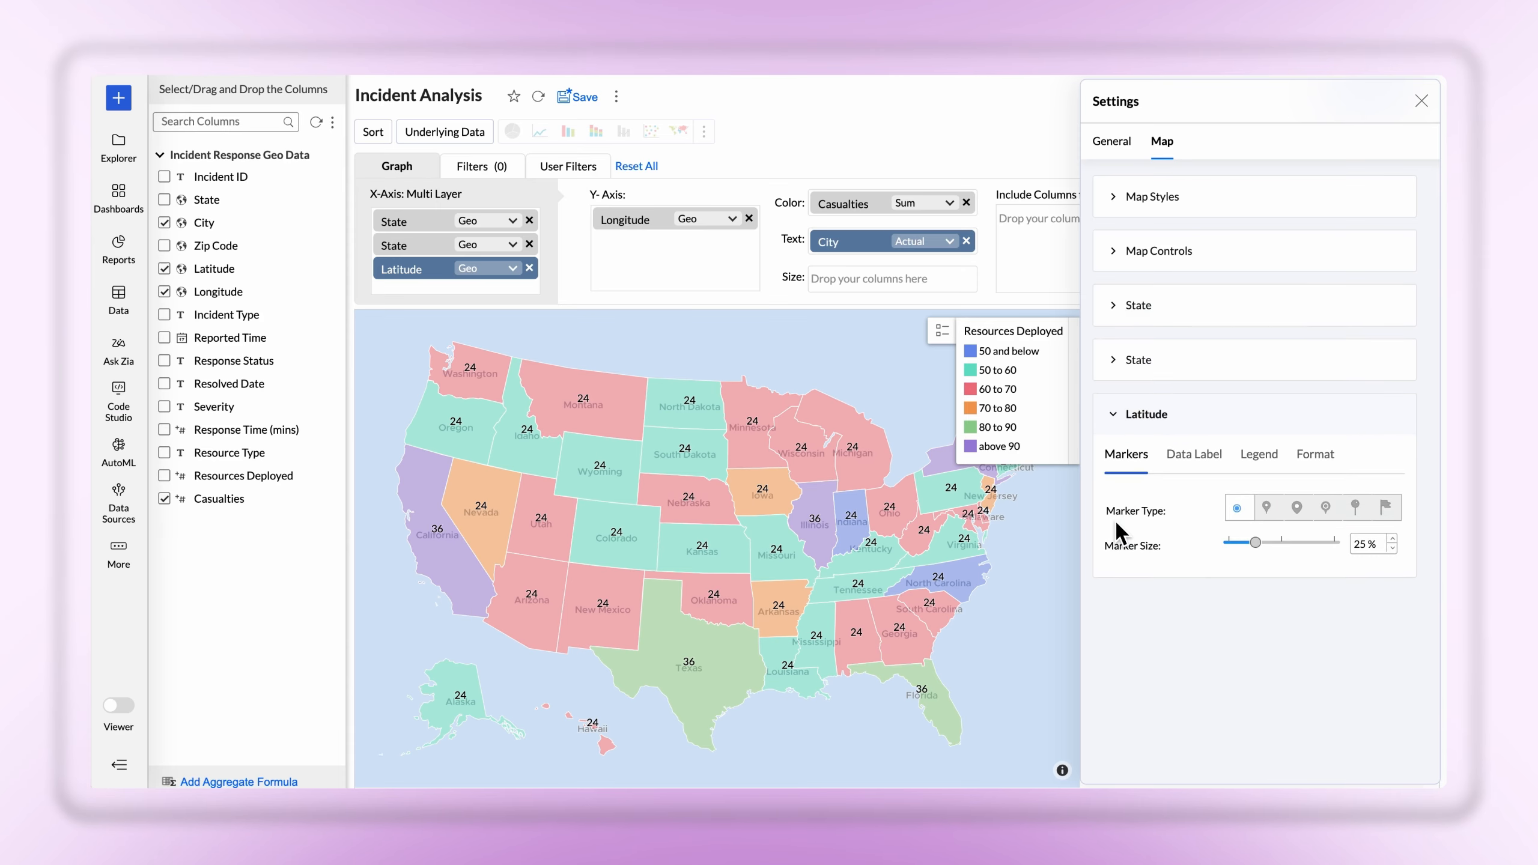
left_click(1270, 507)
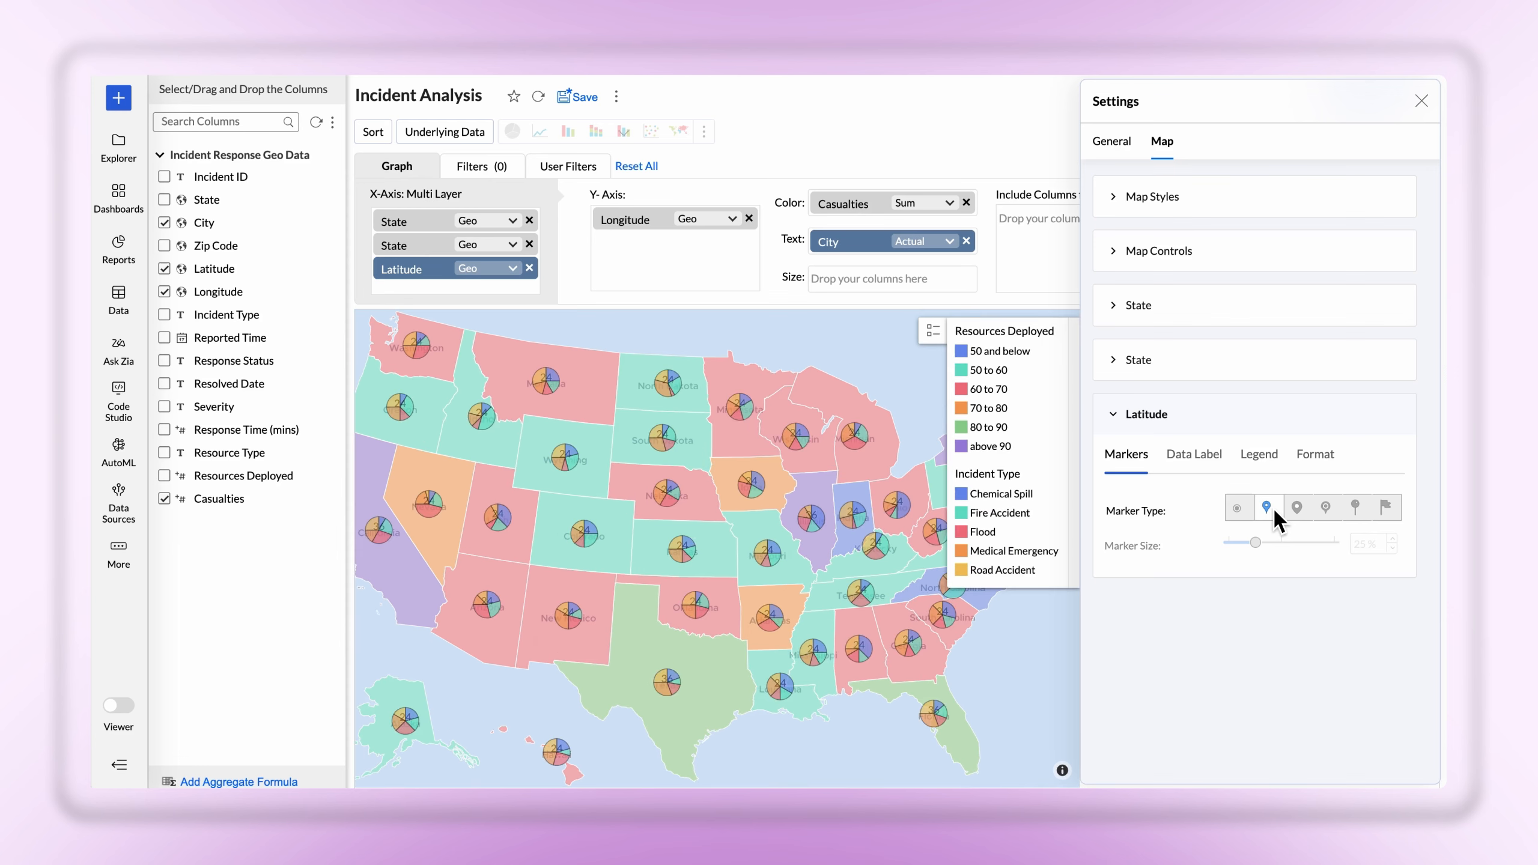
left_click(1296, 509)
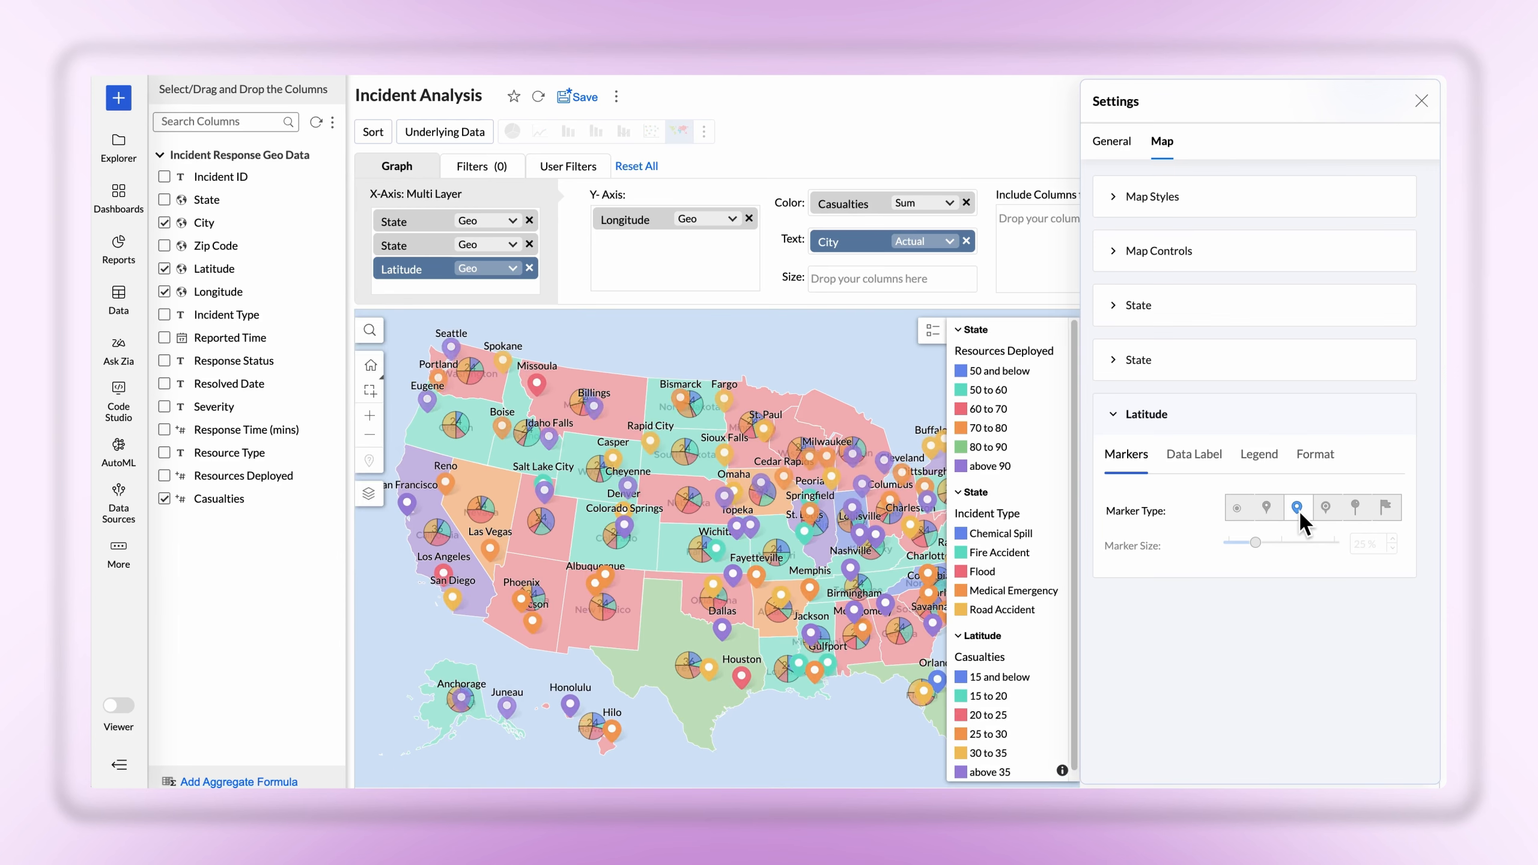
left_click(1324, 510)
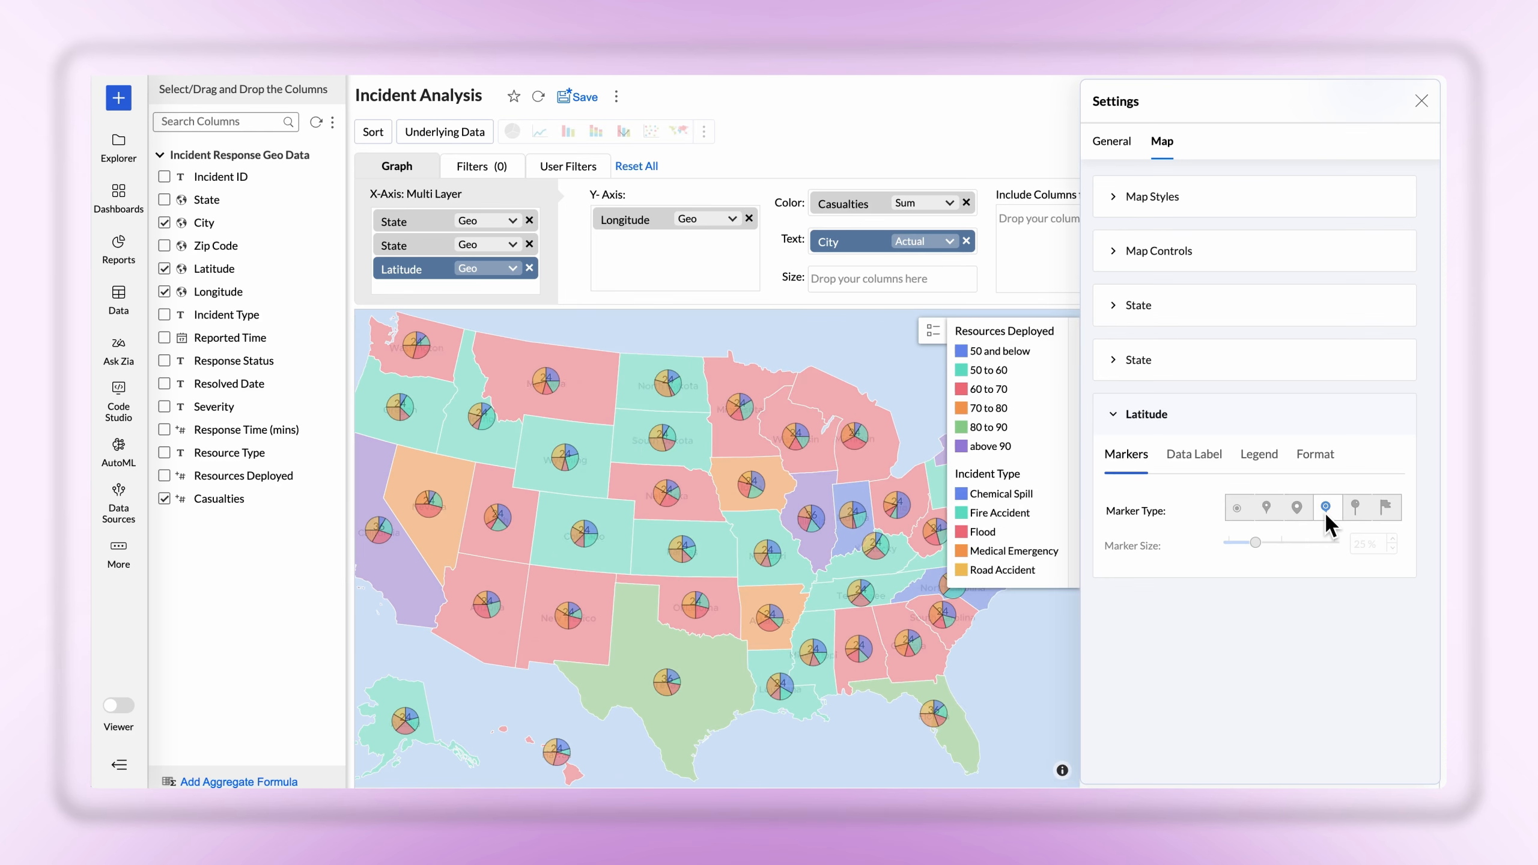